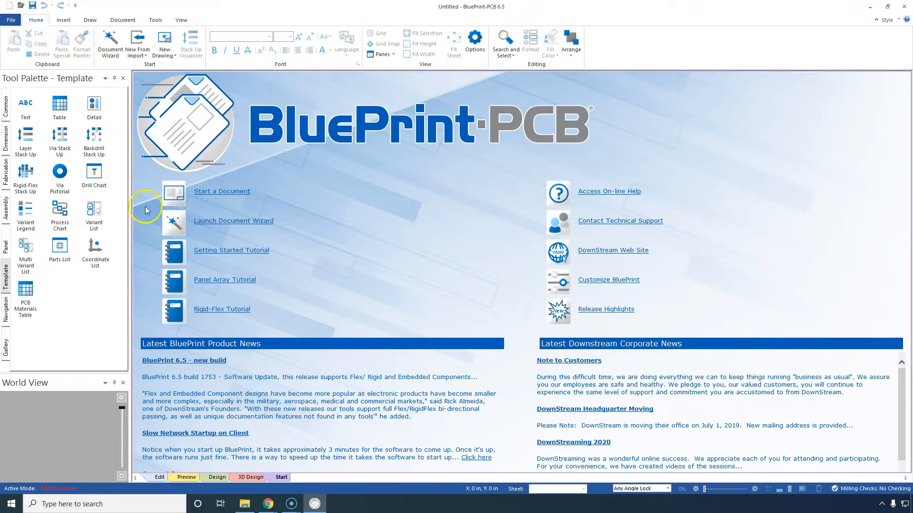
- Start the Document Wizard and choose Cadence Allegro as the PCB CAD system for the data source
left_click(241, 222)
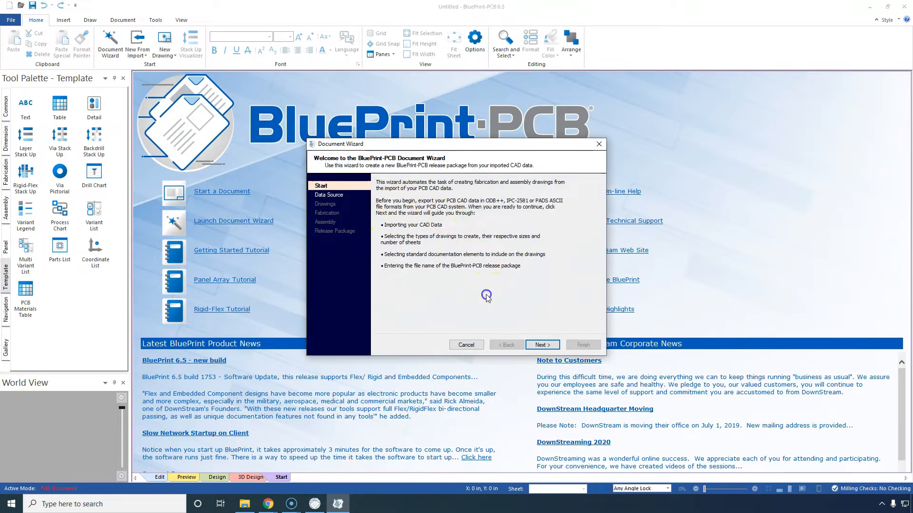
left_click(535, 344)
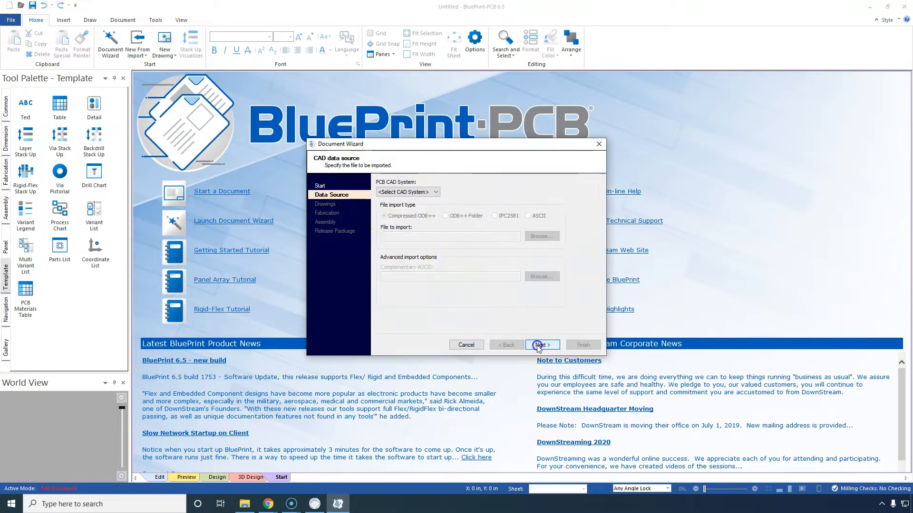
left_click(435, 192)
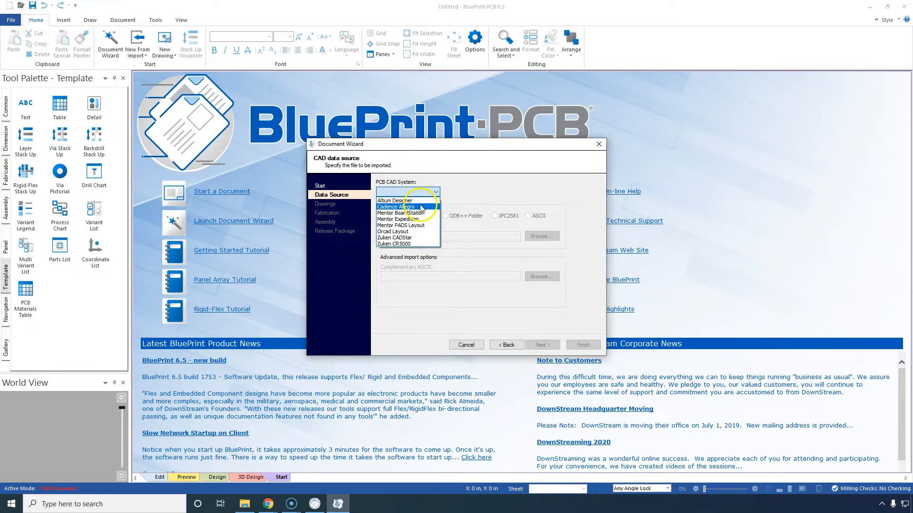
left_click(420, 207)
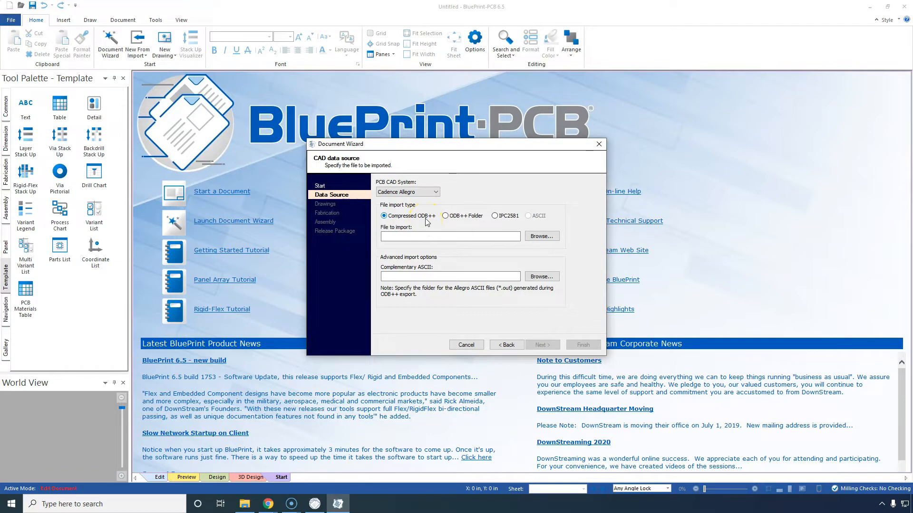
- Choose the compressed ODB++ file odbjob.tgz from Cadence\Hardware\Module 4\Completed Design Files\allegro as the file to import
left_click(540, 236)
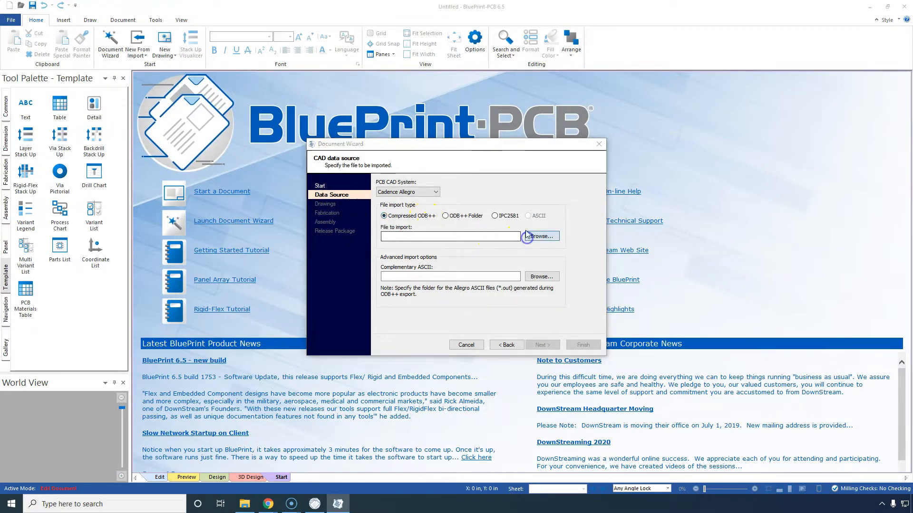
left_click_drag(526, 134, 355, 134)
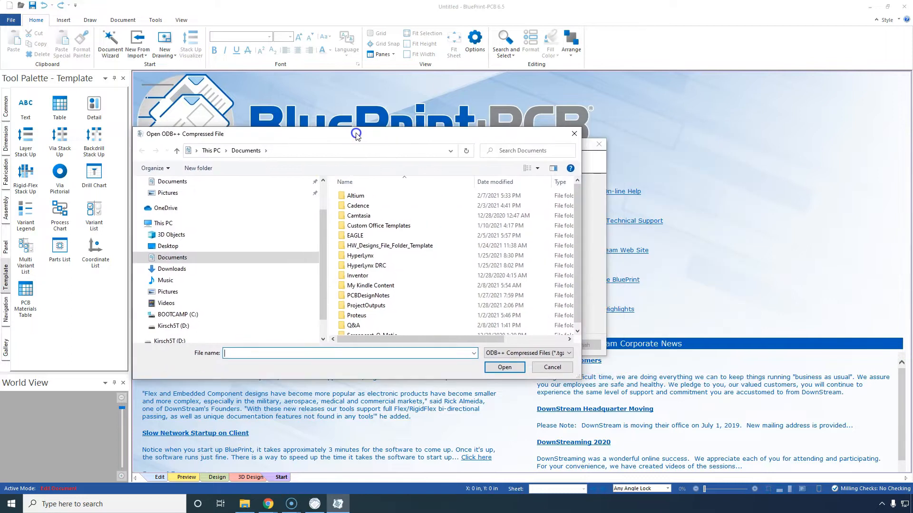
left_click(364, 208)
double_click(364, 209)
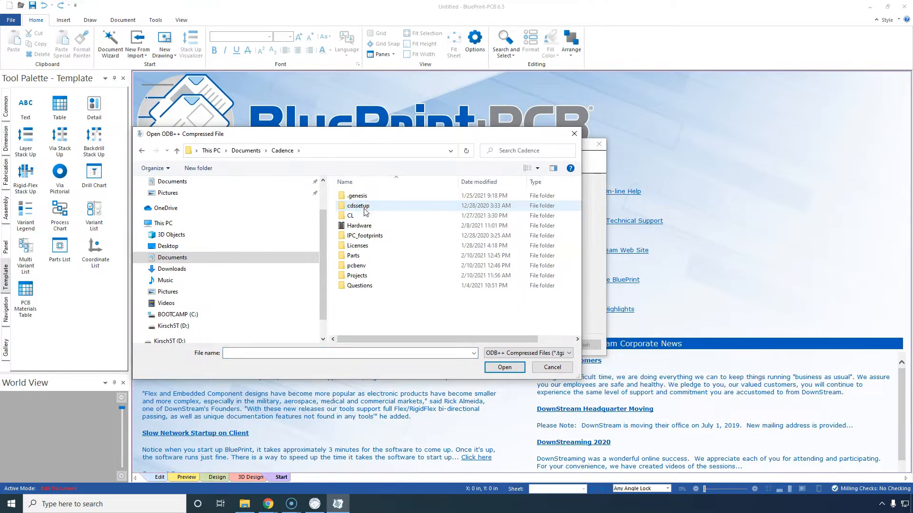
left_click(377, 227)
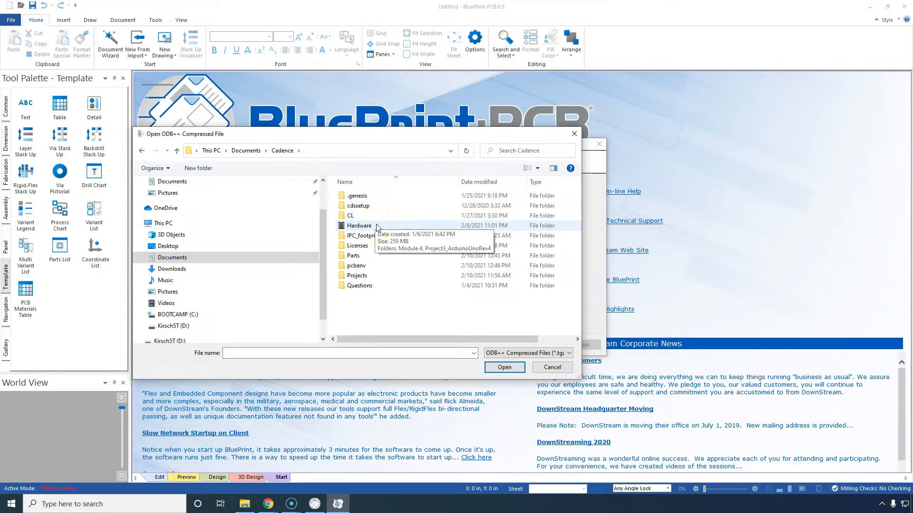
double_click(377, 226)
double_click(370, 197)
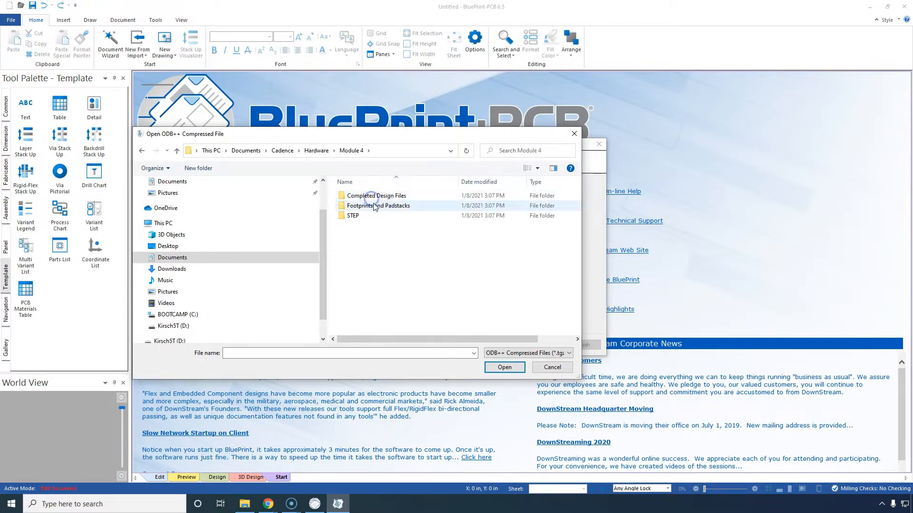
double_click(381, 196)
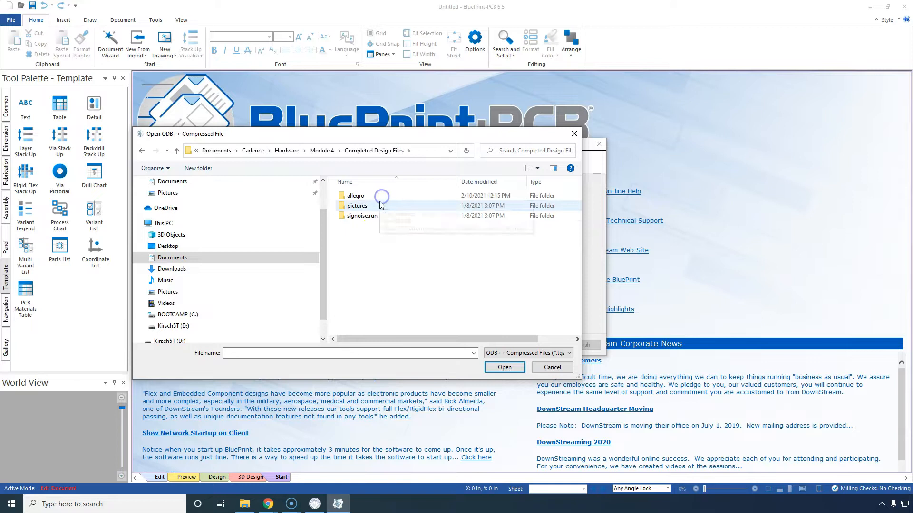
double_click(371, 195)
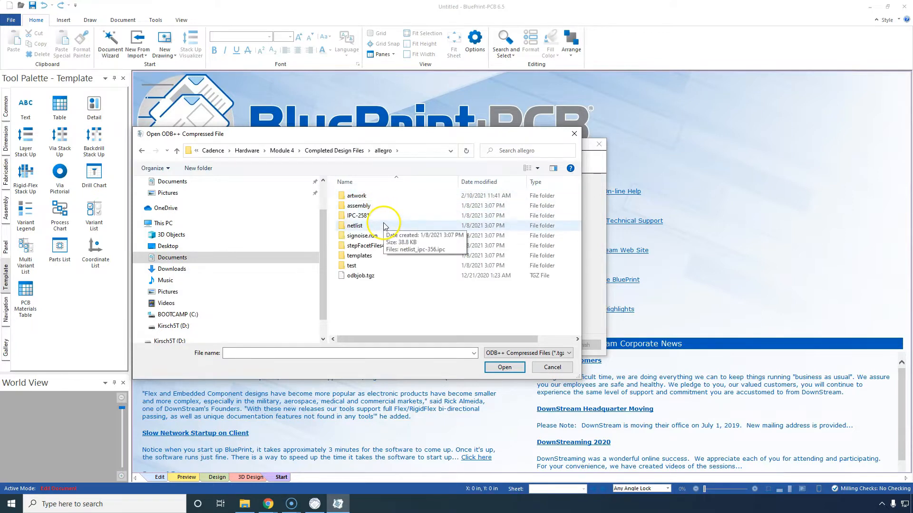
double_click(388, 215)
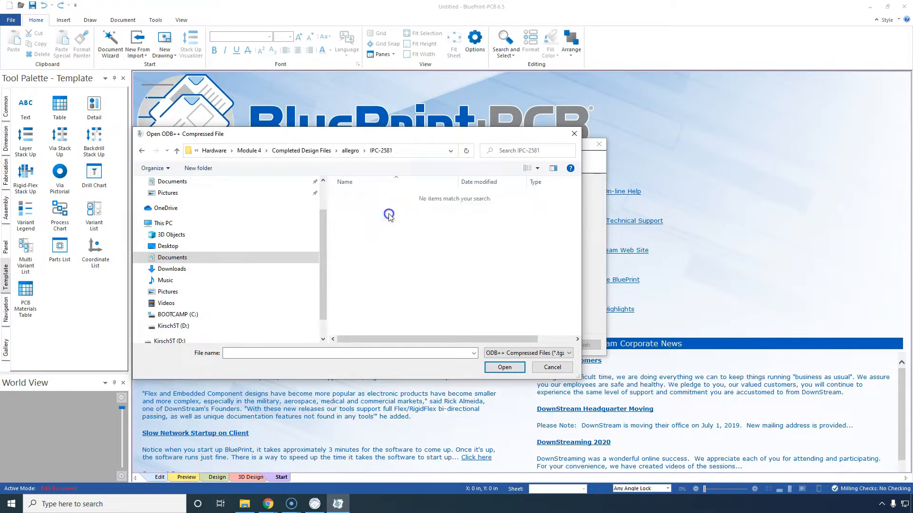
left_click(354, 151)
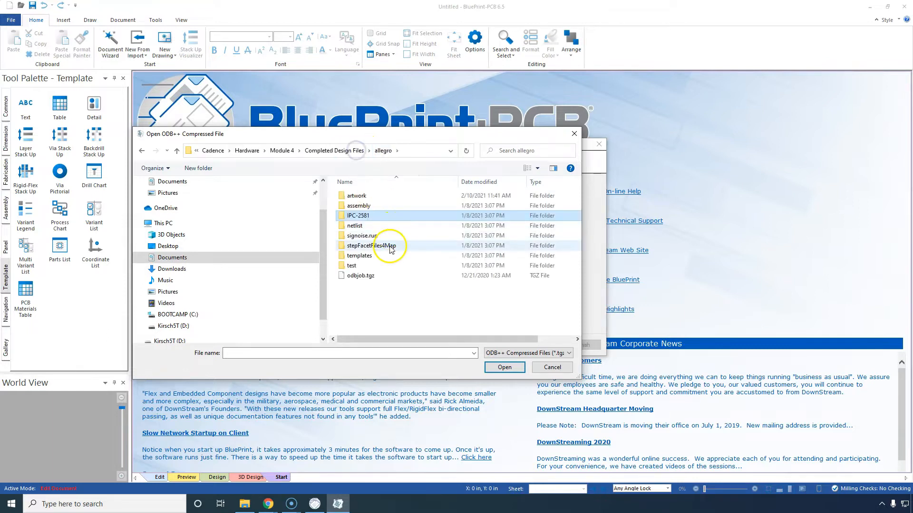
double_click(361, 276)
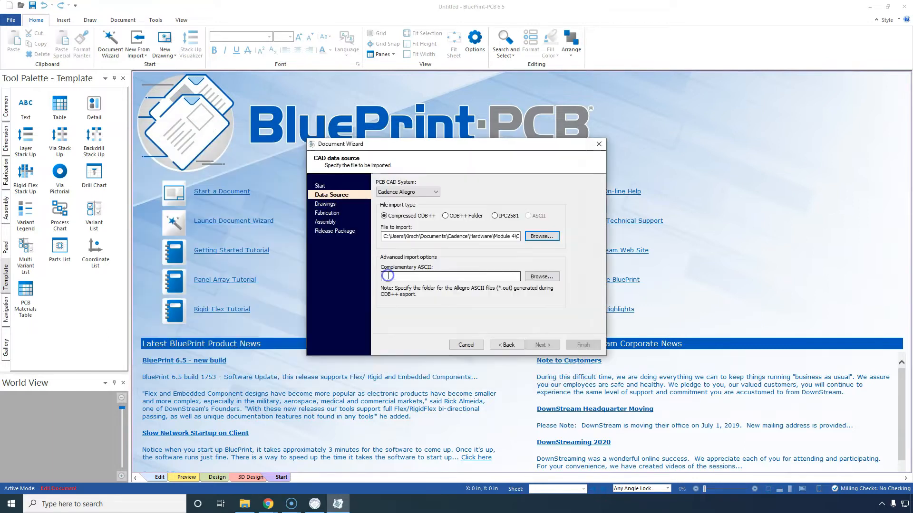
- Check the path of the file to import, leave the complementary ASCII folder empty and continue to the drawing types
left_click_drag(496, 237, 539, 243)
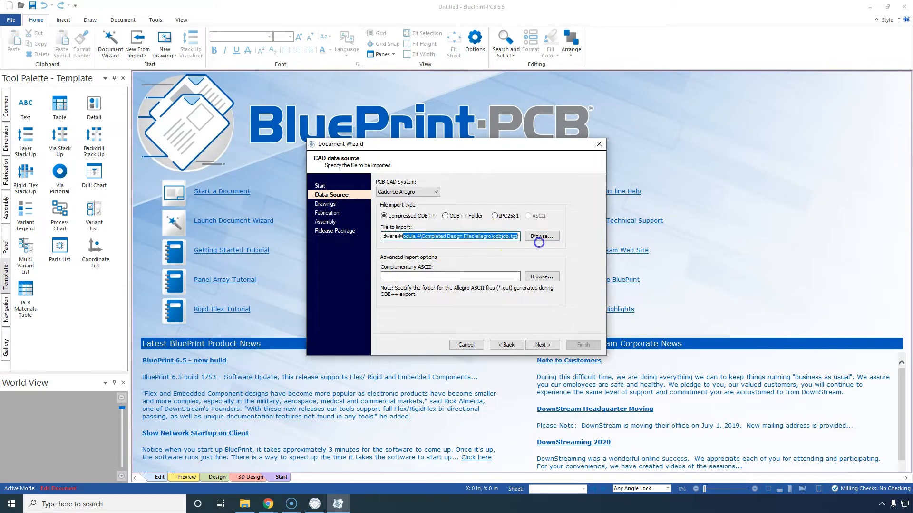
left_click(514, 236)
left_click(494, 277)
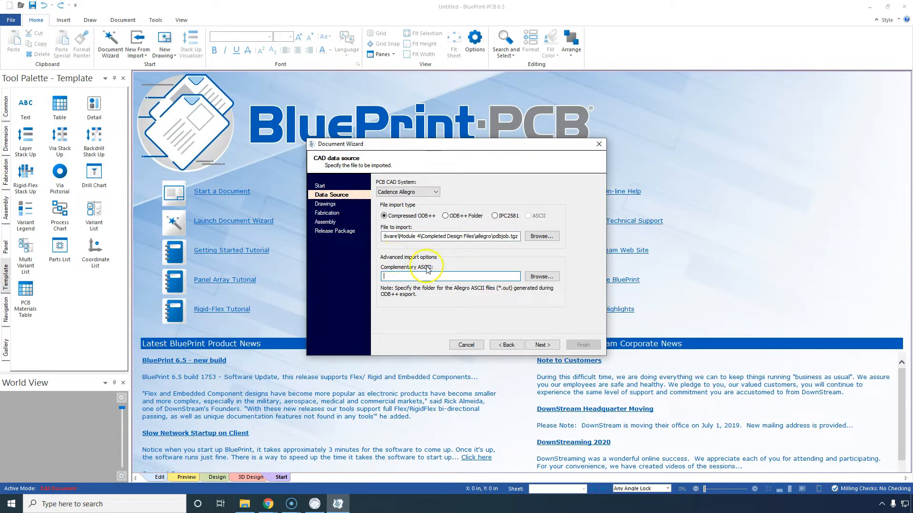
left_click(478, 235)
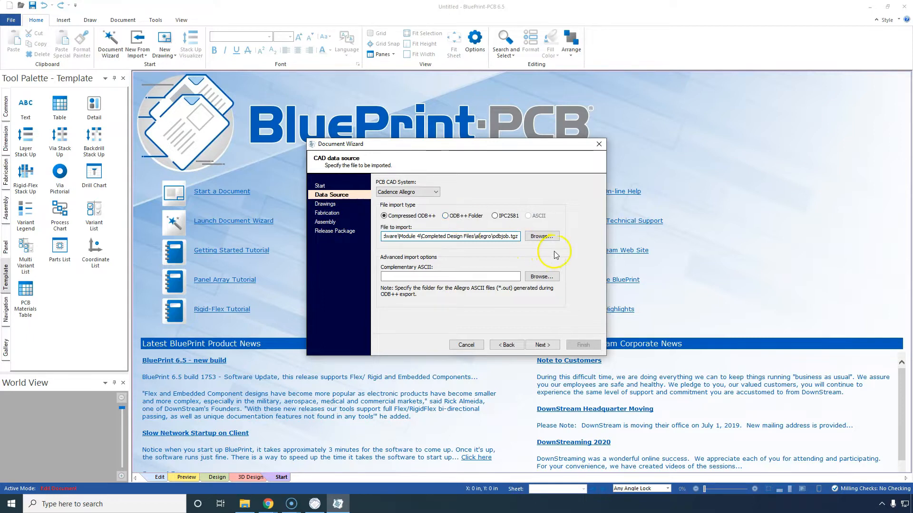
left_click(545, 350)
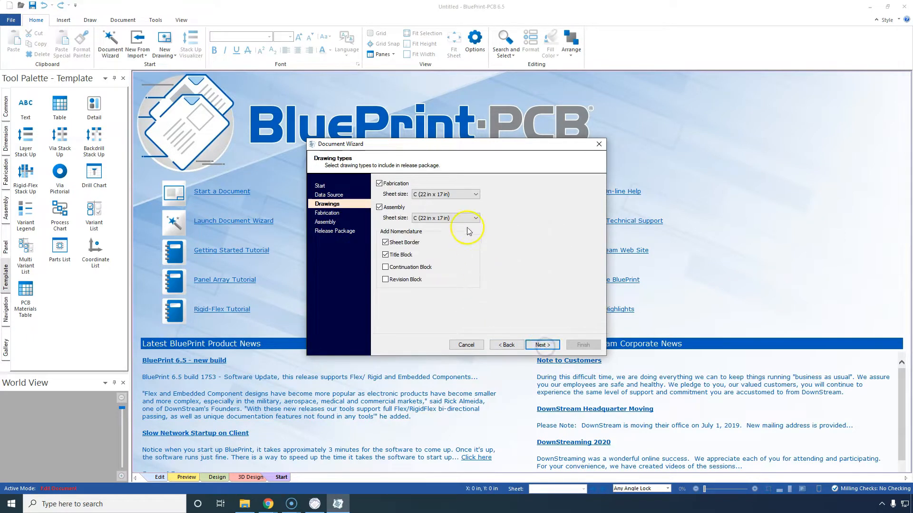
- Add the continuation and revision blocks to the C-size drawings and accept the default fabrication drawing elements on one sheet
left_click(416, 199)
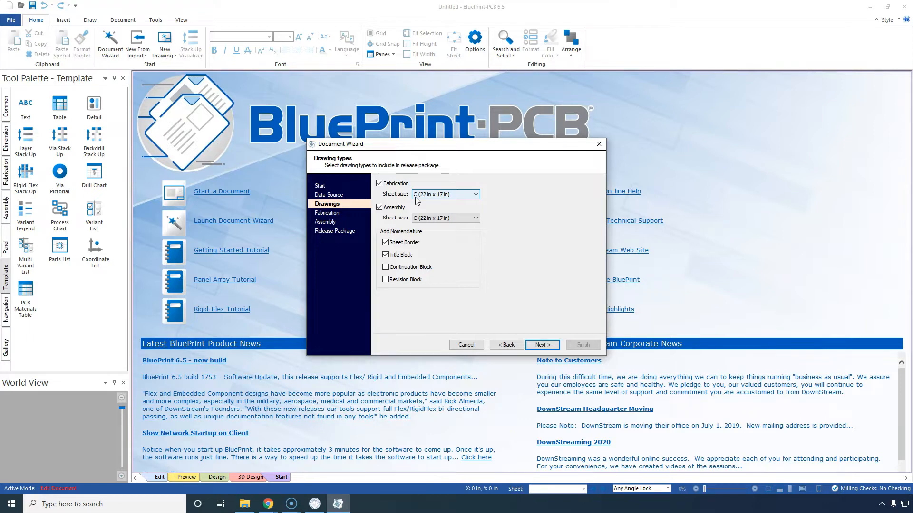
left_click(412, 266)
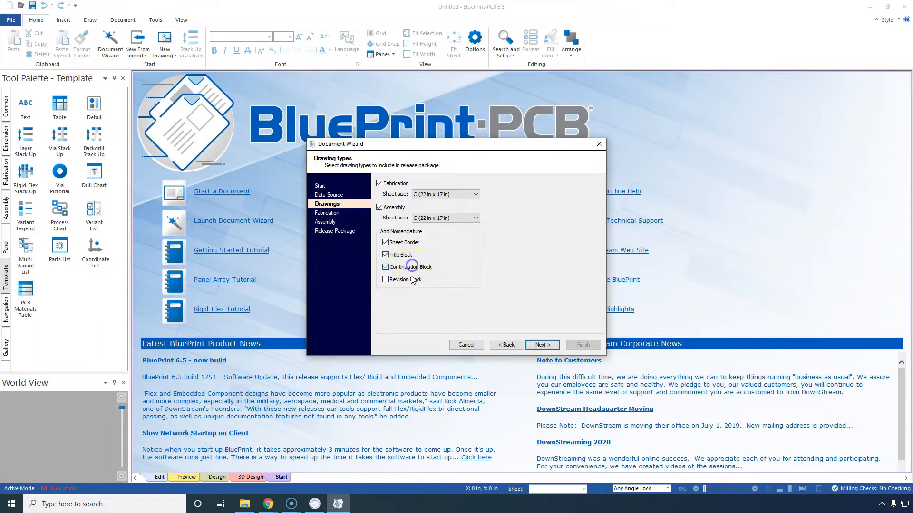
left_click(550, 345)
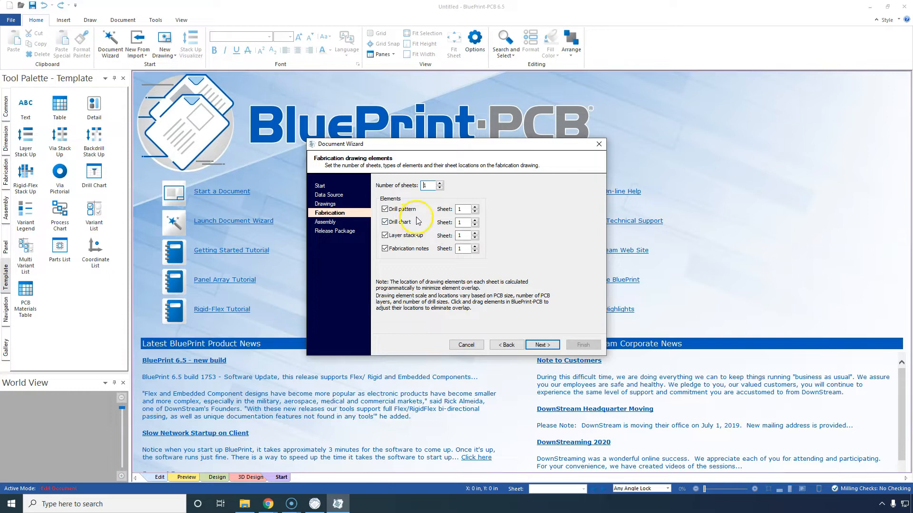
left_click(543, 346)
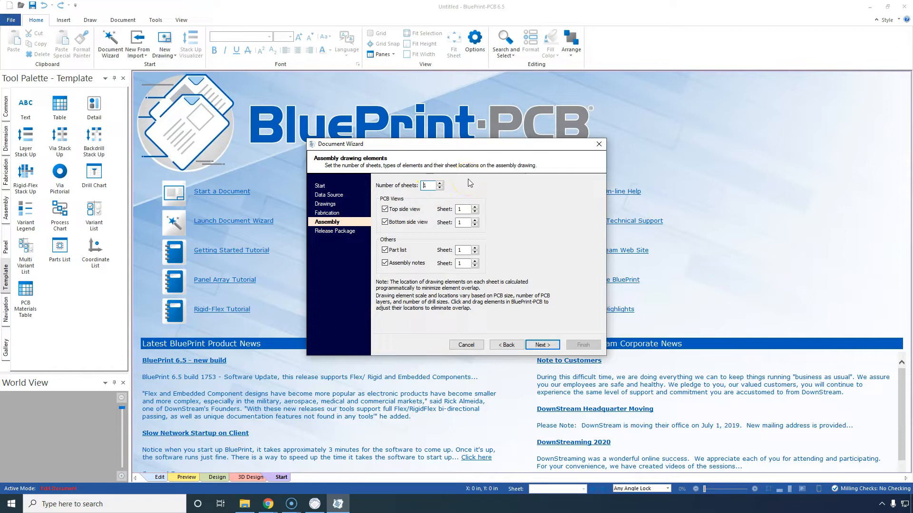
- Set the assembly drawing to 2 sheets, keep the bottom side view included, and create the release package odbjob.dpd
left_click(440, 183)
left_click(420, 223)
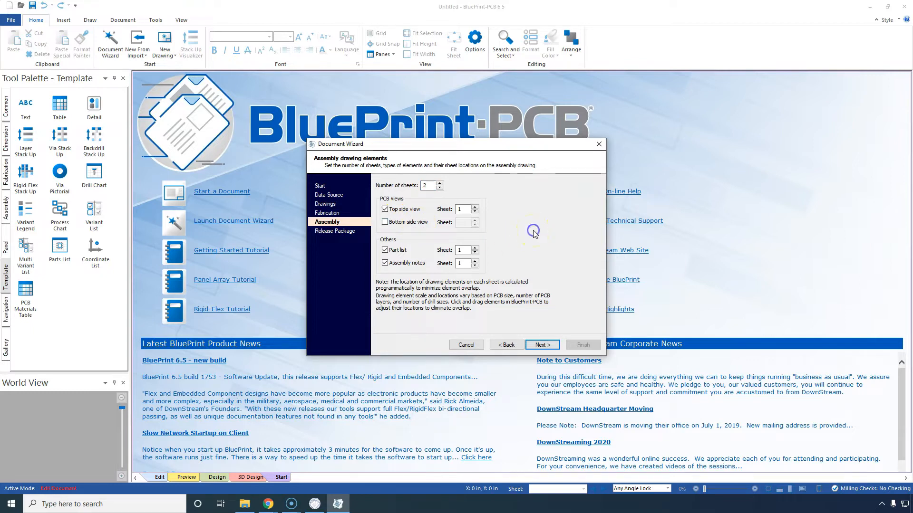
left_click(413, 222)
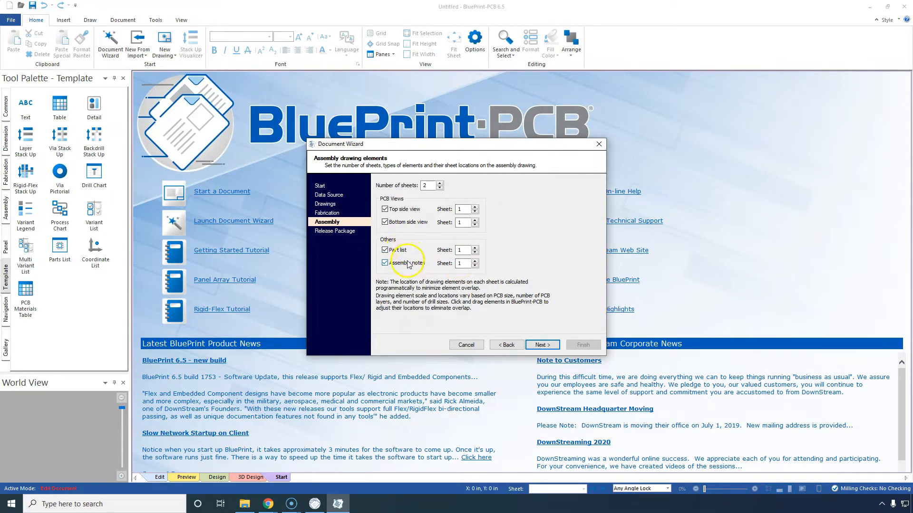
left_click(540, 343)
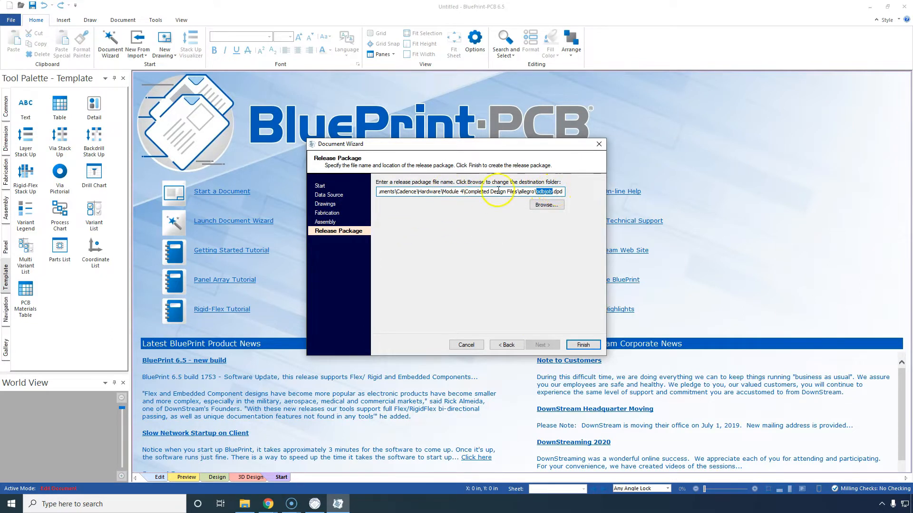
left_click(580, 345)
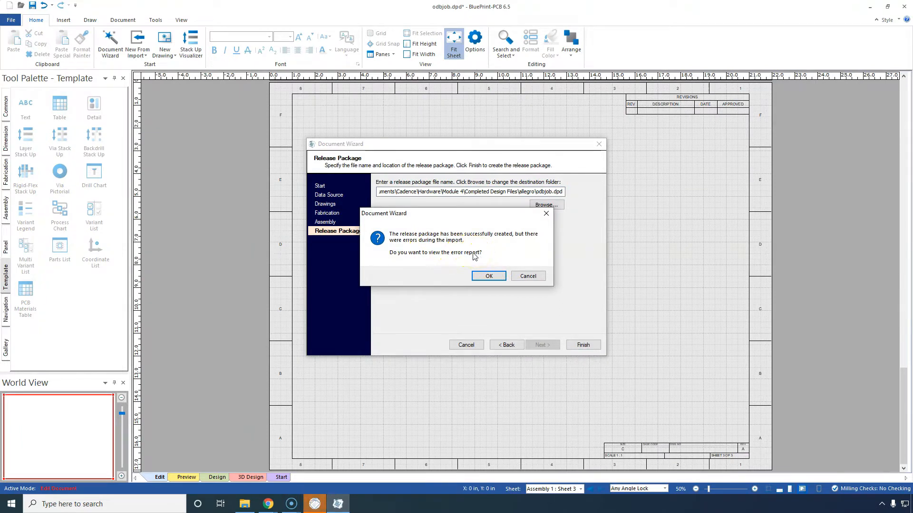
- Open the import error report in Notepad, making it the default app for .txt files, and minimize the report window
left_click(490, 277)
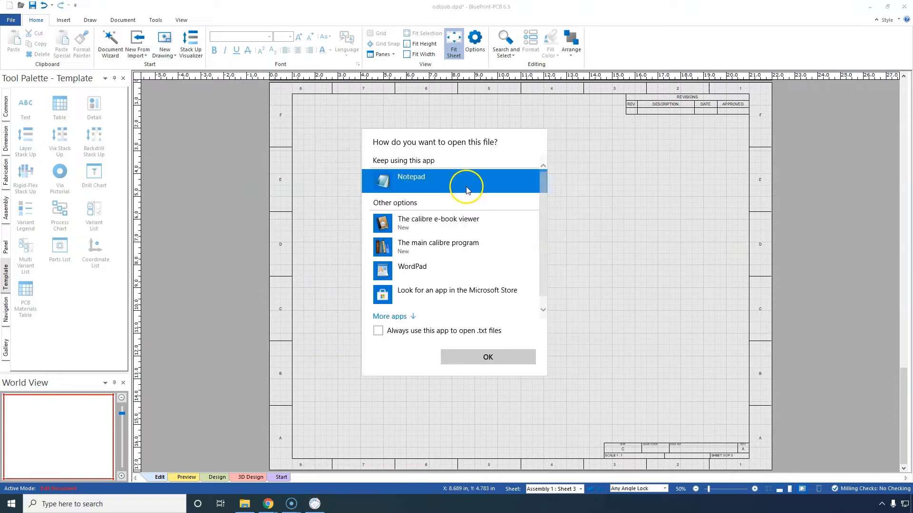
left_click(475, 331)
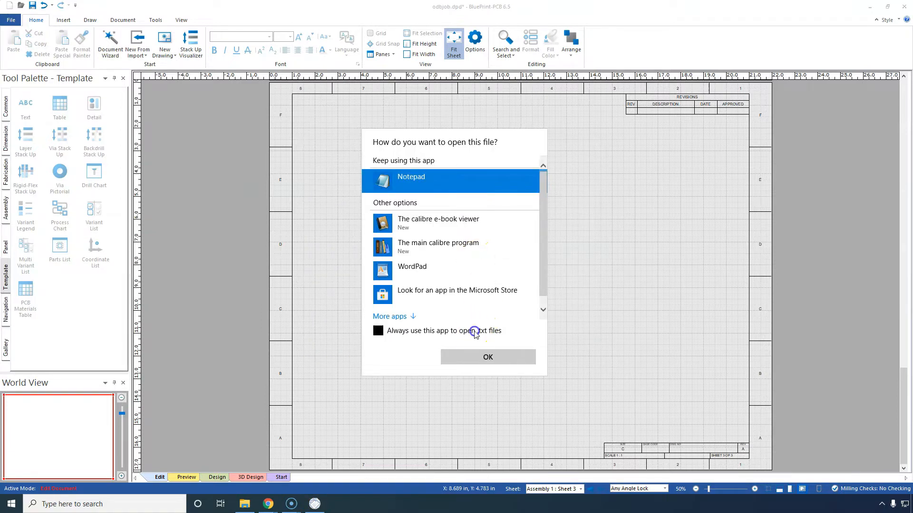
left_click(478, 362)
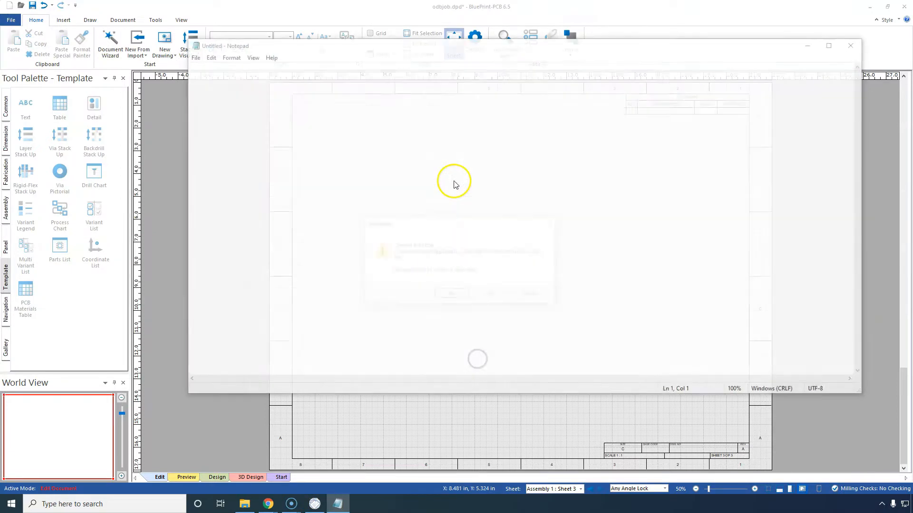
left_click(460, 292)
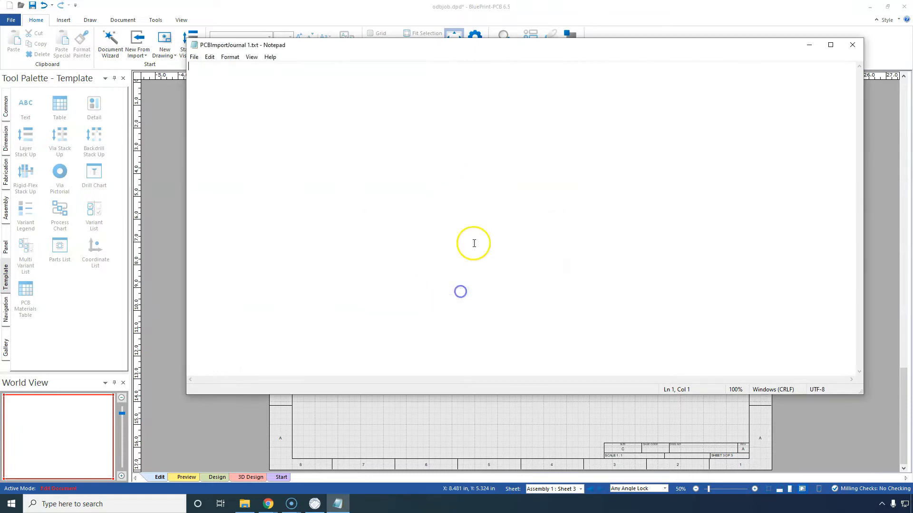
left_click(809, 44)
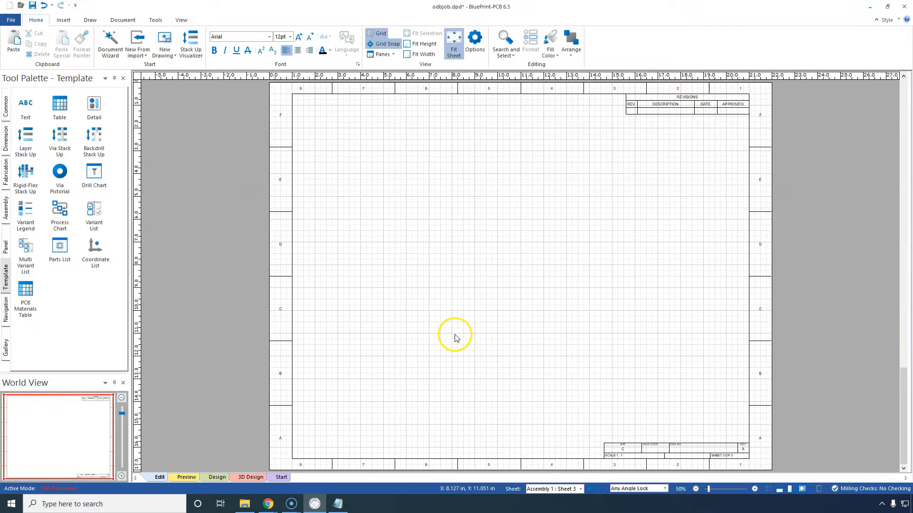
- View the release package in preview, the 2D board design and the 3D board model
left_click(181, 480)
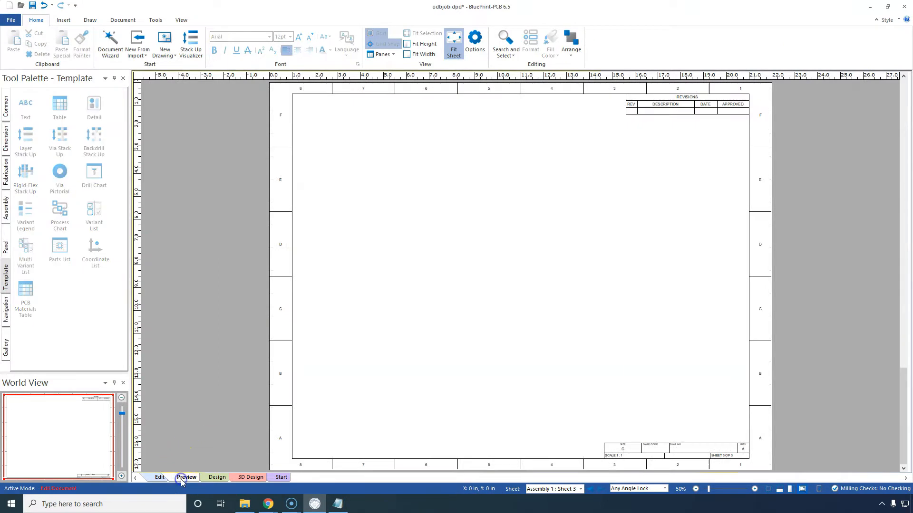
left_click(216, 477)
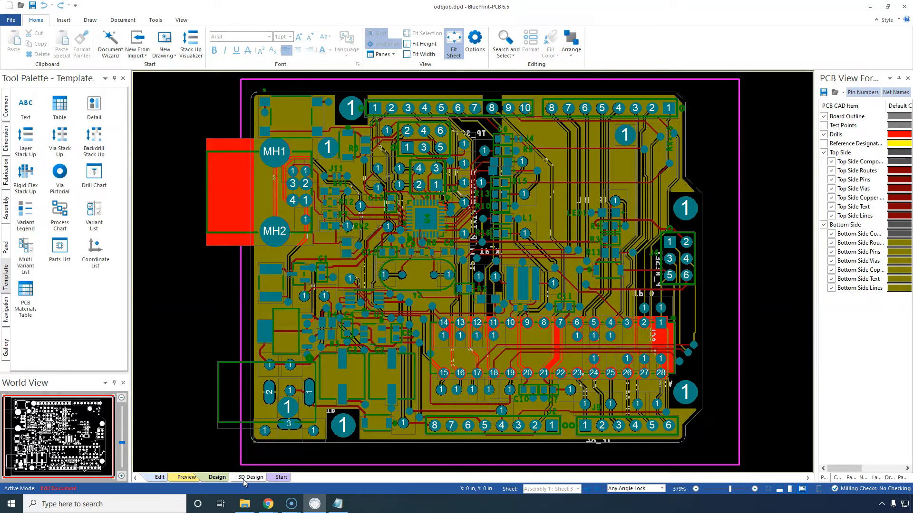
left_click(236, 479)
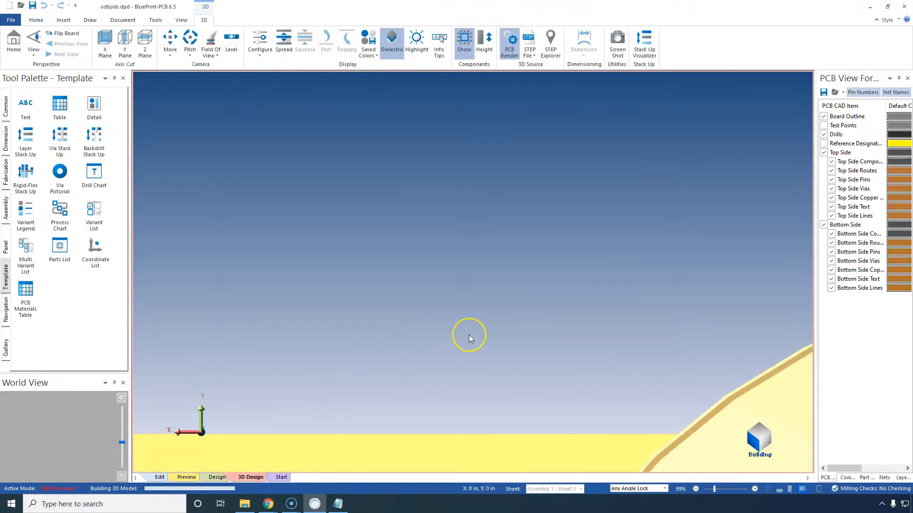
scroll(449, 268, "up", 5)
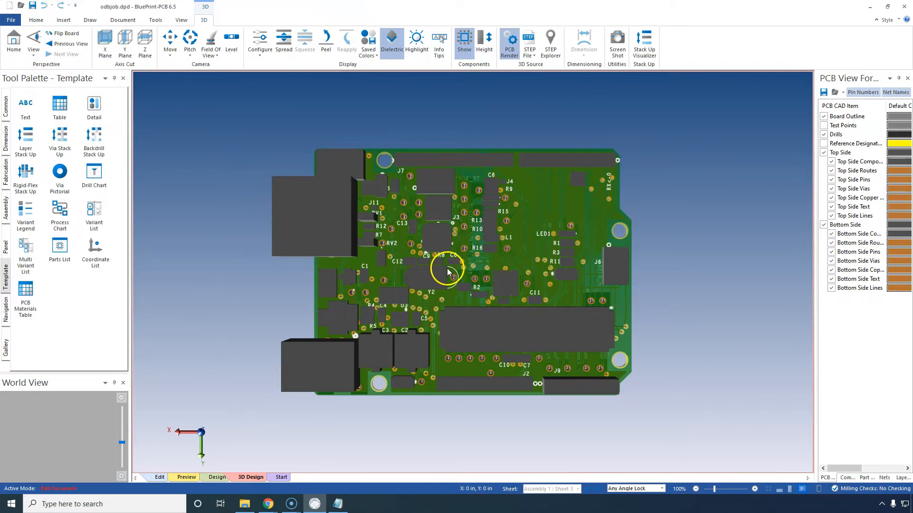
- Examine the 3D board model from the side at close range, and return to the editable drawing sheets
left_click_drag(405, 292, 485, 158)
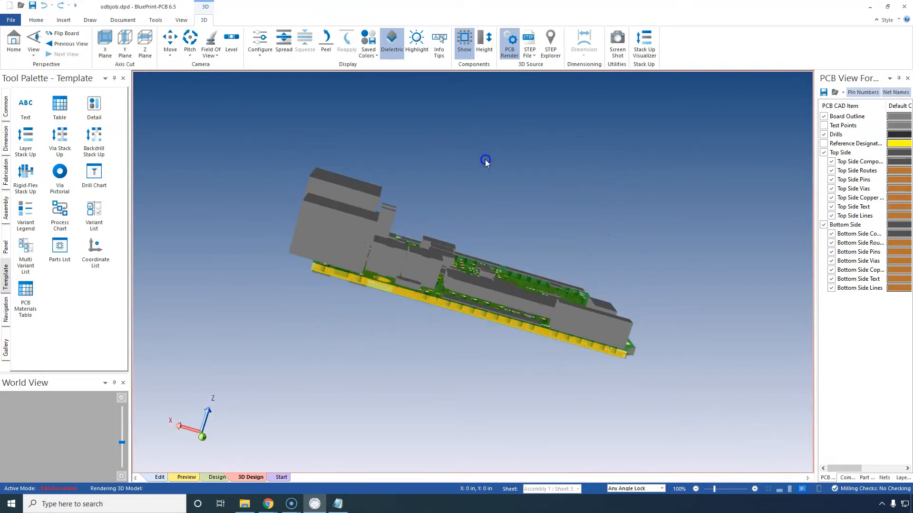
scroll(354, 273, "up", 4)
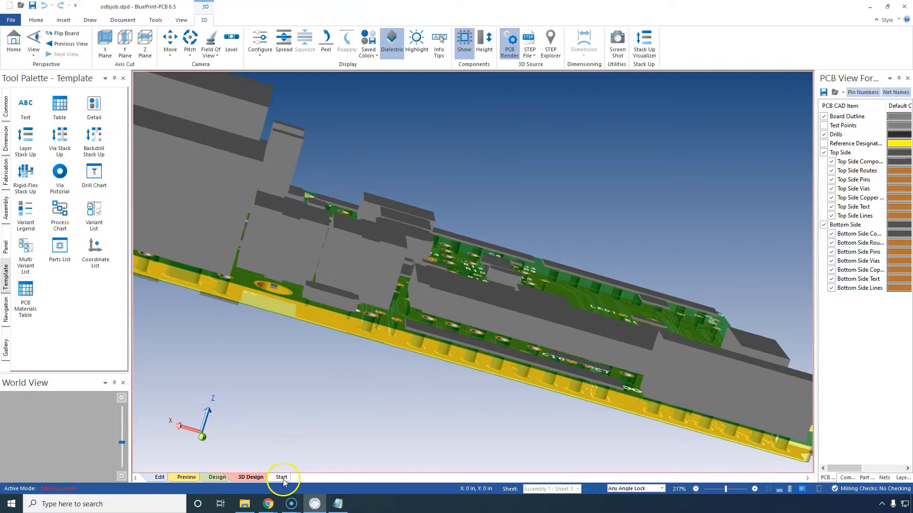
left_click(281, 477)
left_click(241, 479)
left_click(216, 478)
left_click(189, 478)
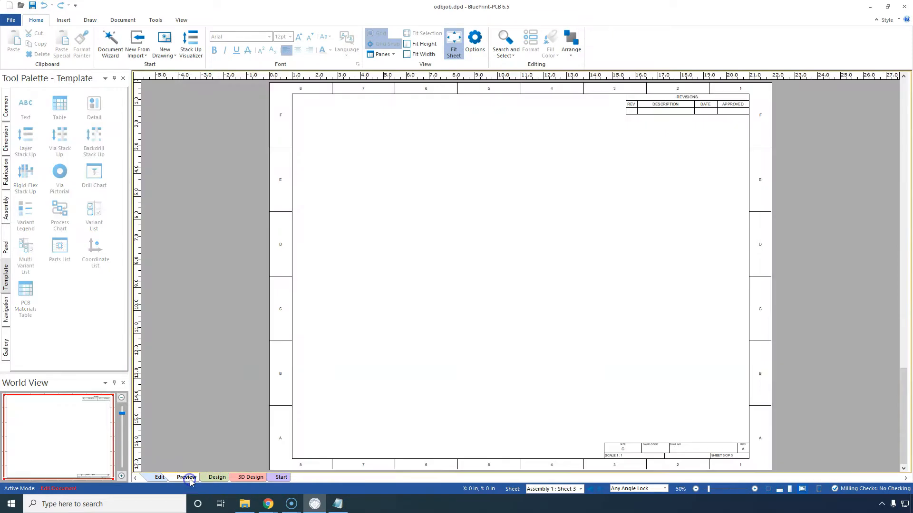
left_click(160, 478)
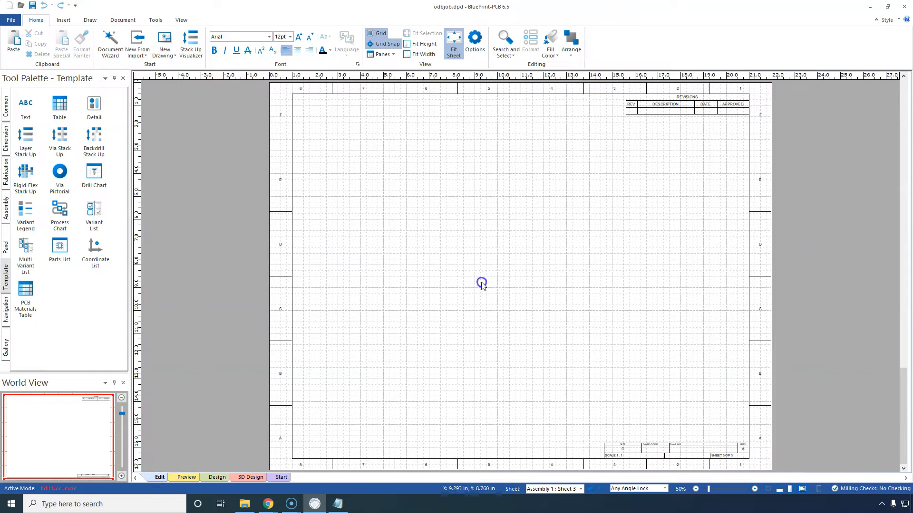
- Look through the drawing sheets and examine the fabrication sheet's notes, layer stack-up, drill pattern and drill chart
scroll(618, 338, "down", 10)
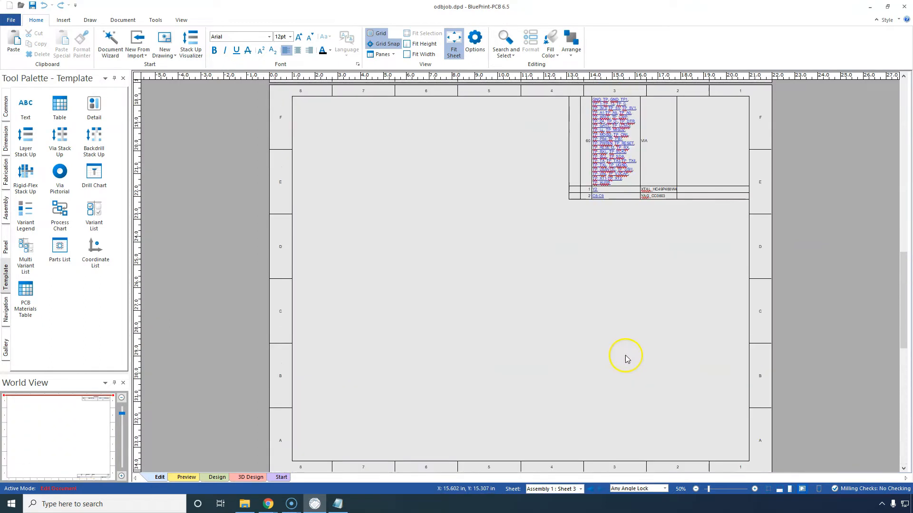
scroll(626, 356, "up", 9)
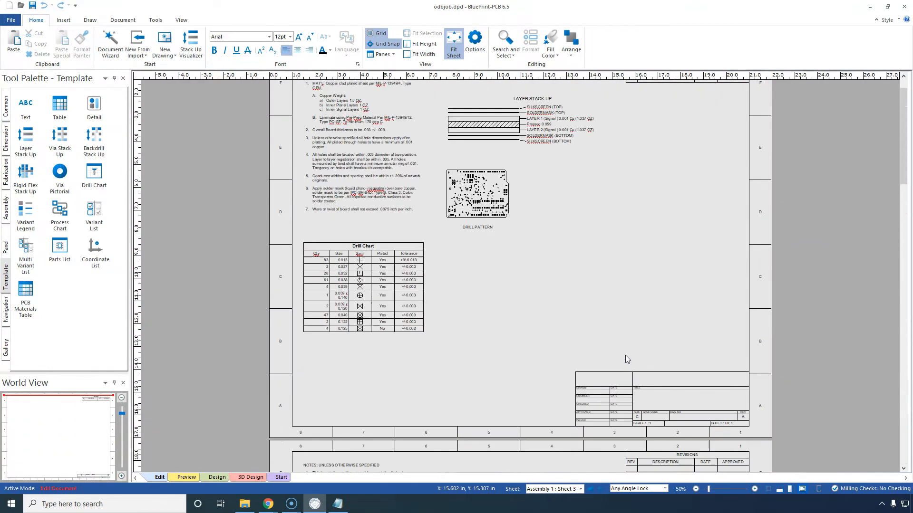
scroll(625, 358, "up", 1)
left_click(638, 224)
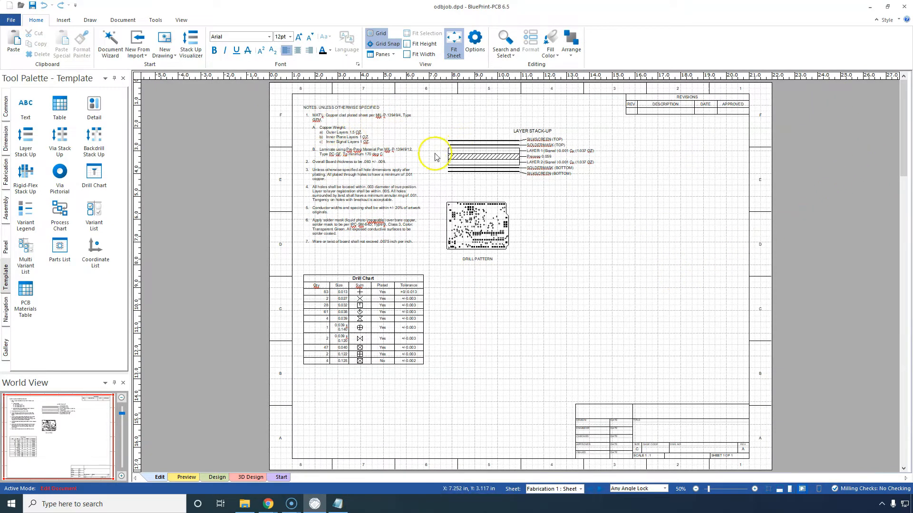
right_click(645, 219)
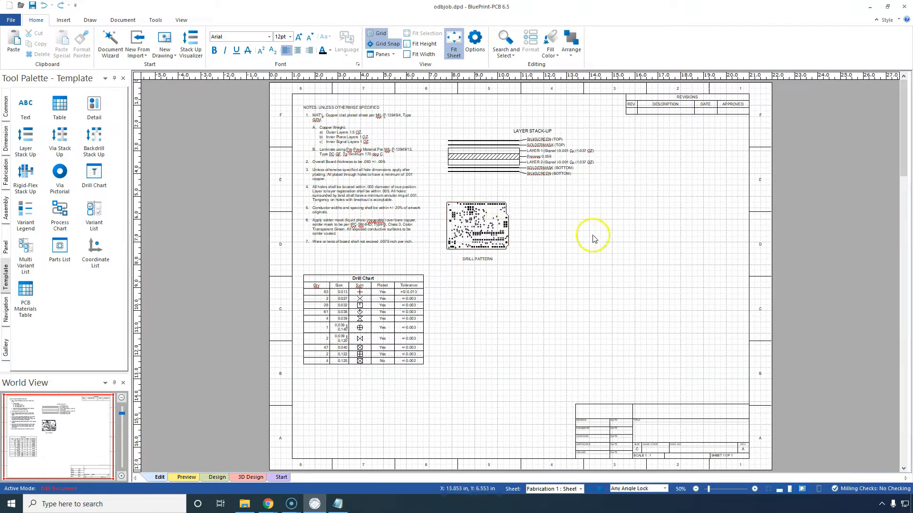
right_click(697, 157)
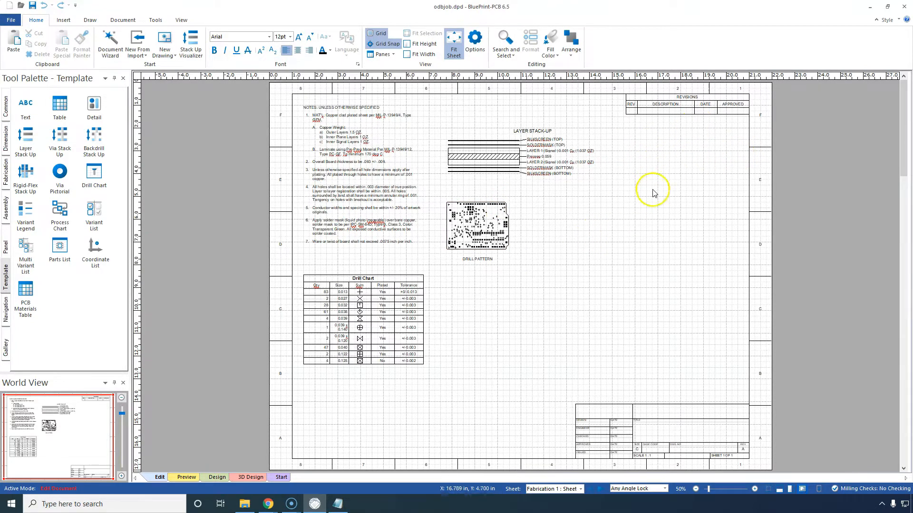
scroll(652, 194, "up", 2)
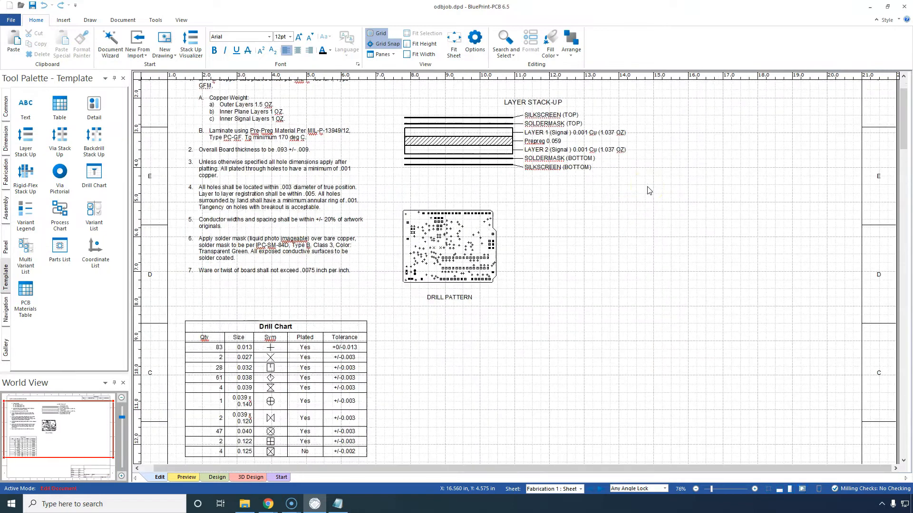
left_click_drag(904, 103, 909, 90)
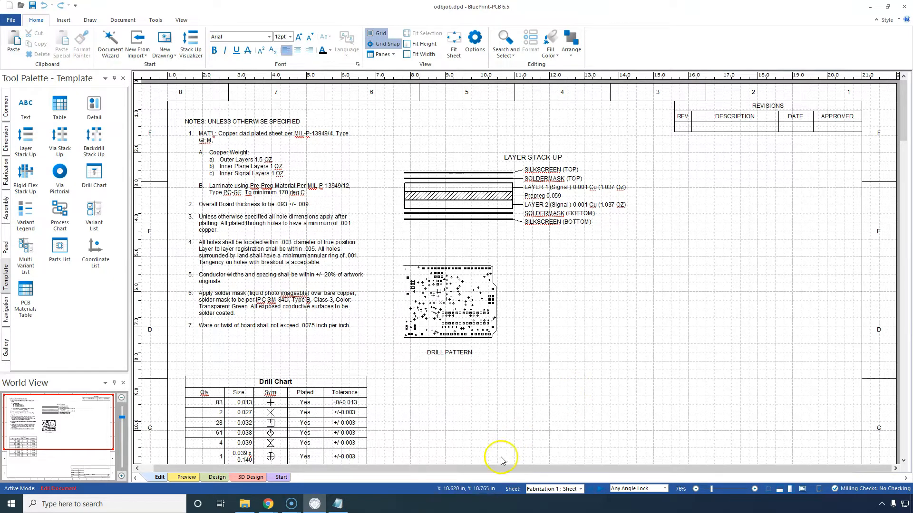
left_click_drag(499, 468, 499, 468)
left_click_drag(601, 477, 601, 477)
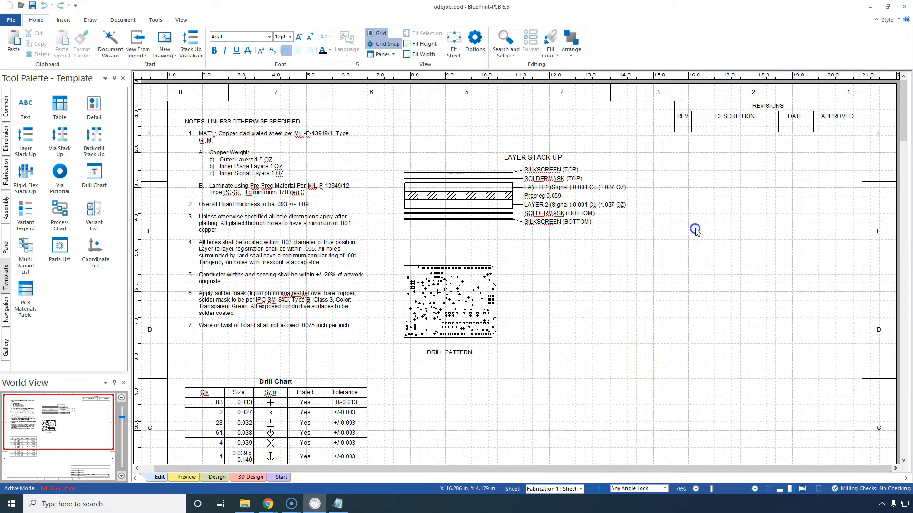
scroll(696, 254, "down", 3)
scroll(570, 209, "up", 3)
- Review the size, position, options and formatting settings of the fabrication note block without changing them
left_click(227, 126)
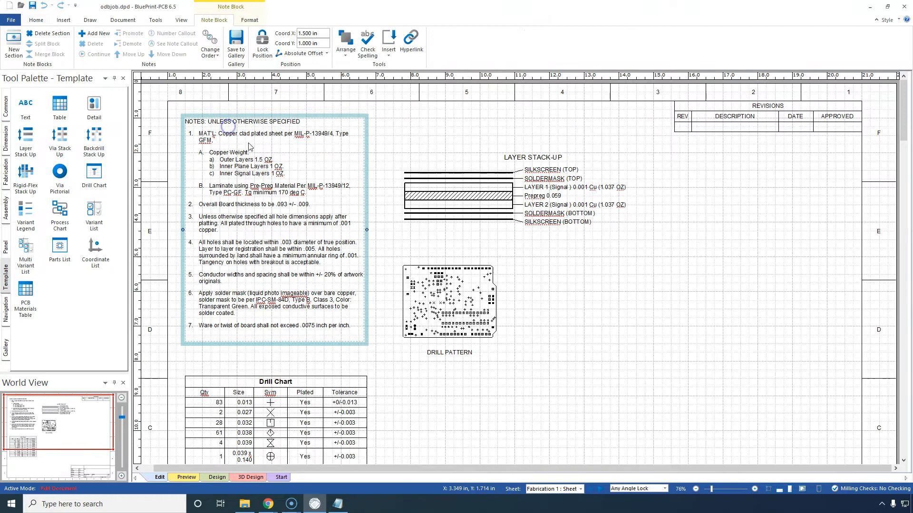
double_click(221, 163)
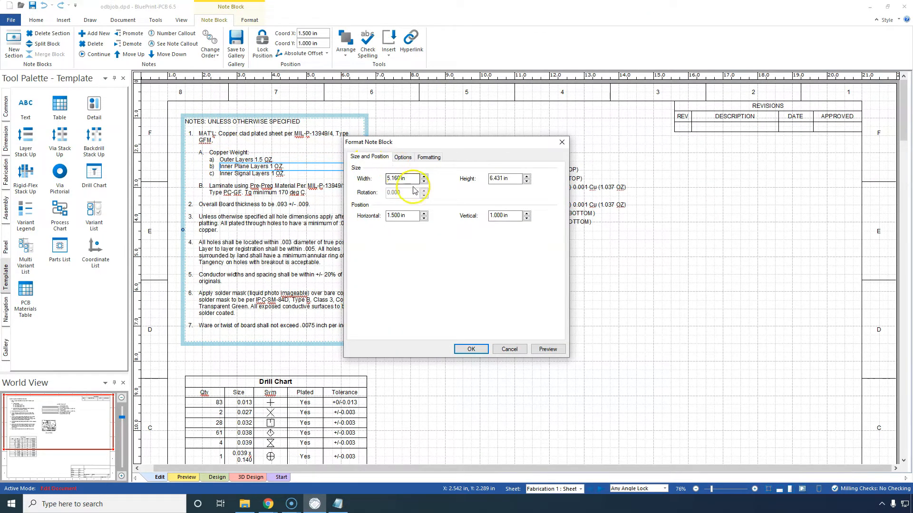
left_click(403, 156)
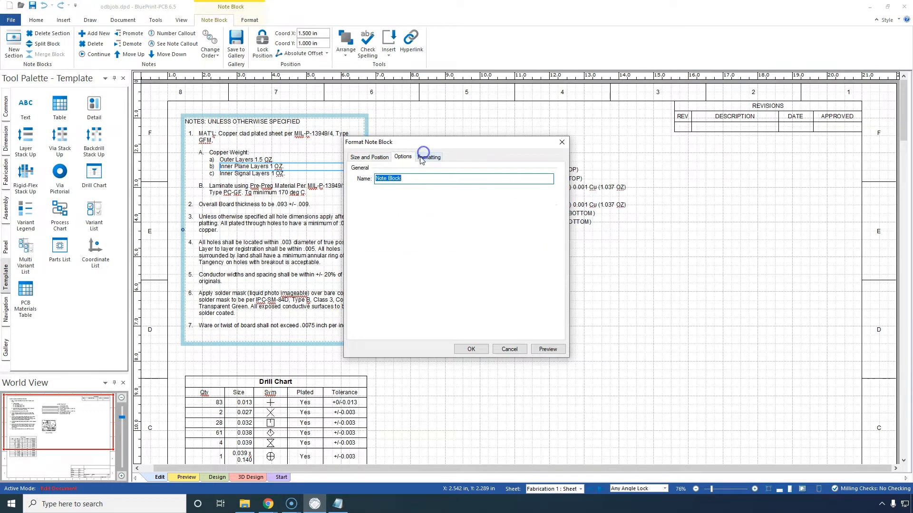
left_click(422, 157)
left_click(380, 157)
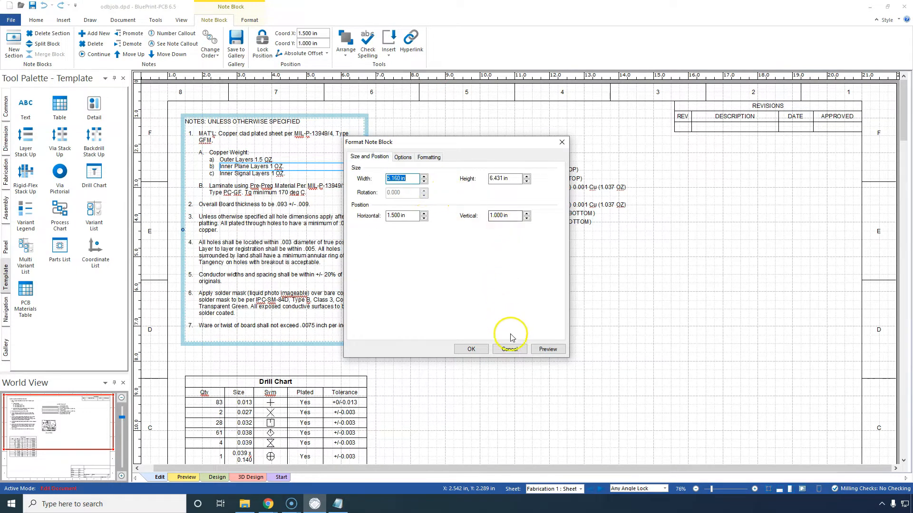
left_click(507, 349)
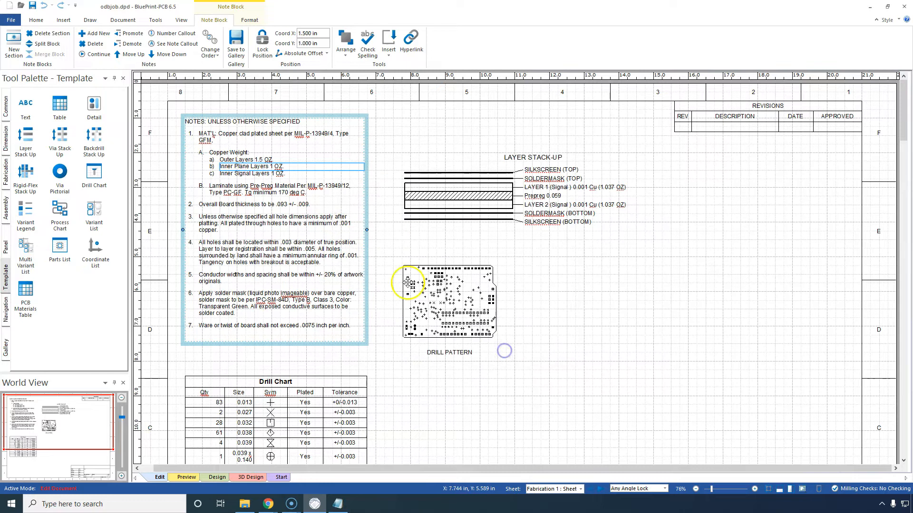
- Insert a new note at the end of the fabrication notes reading "Must Have Conformal Coating on the top"
left_click(275, 188)
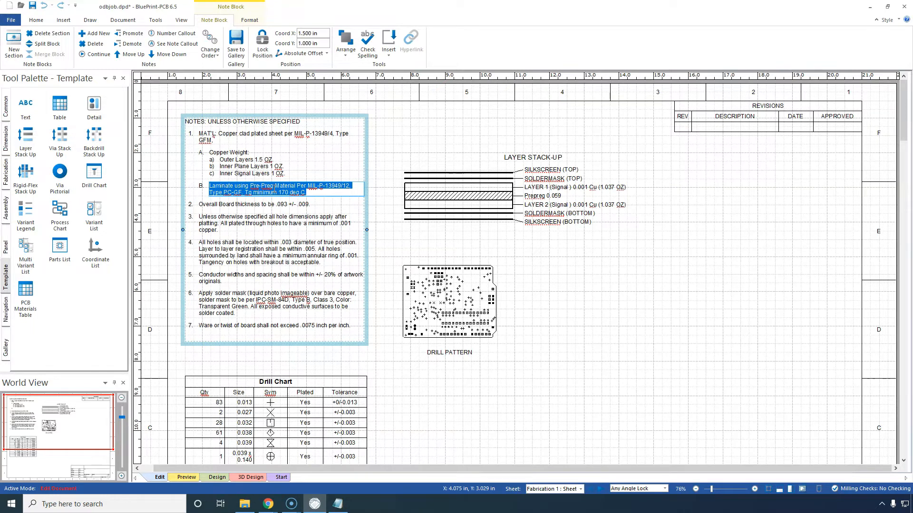
left_click(299, 220)
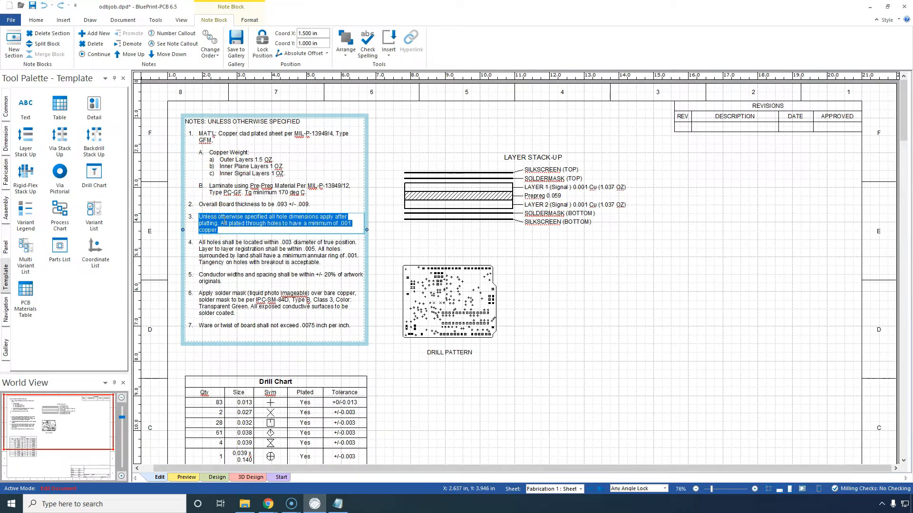
left_click(274, 326)
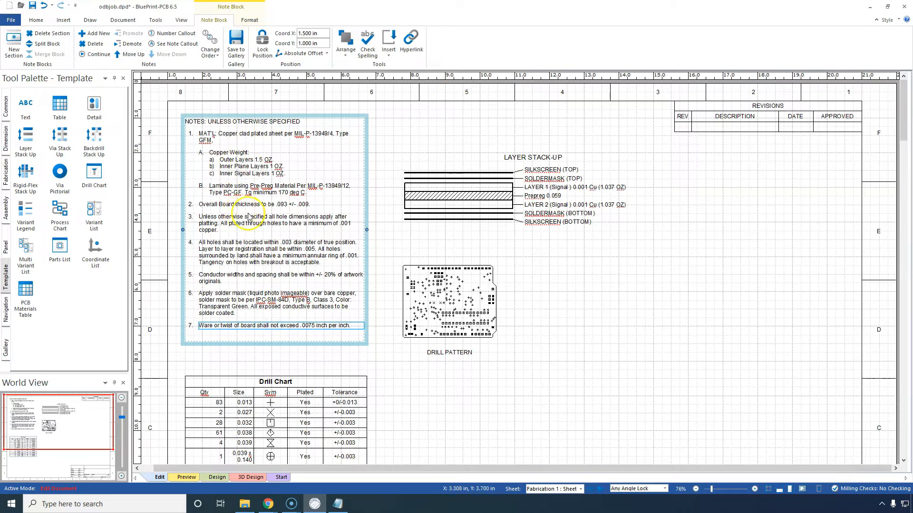
right_click(353, 326)
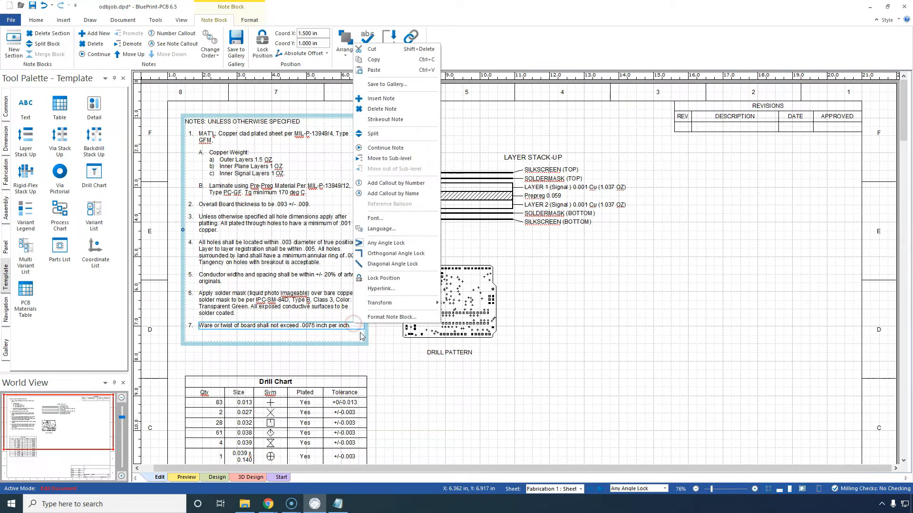
left_click(385, 100)
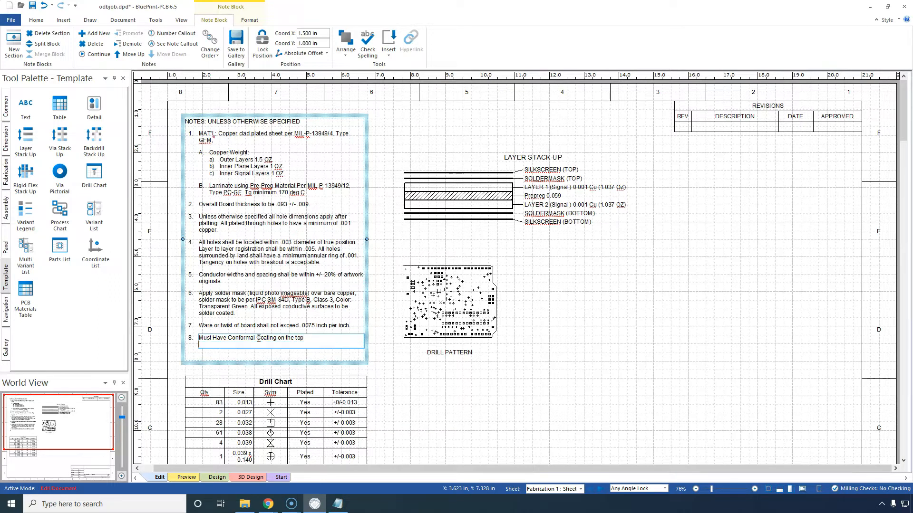
left_click(481, 397)
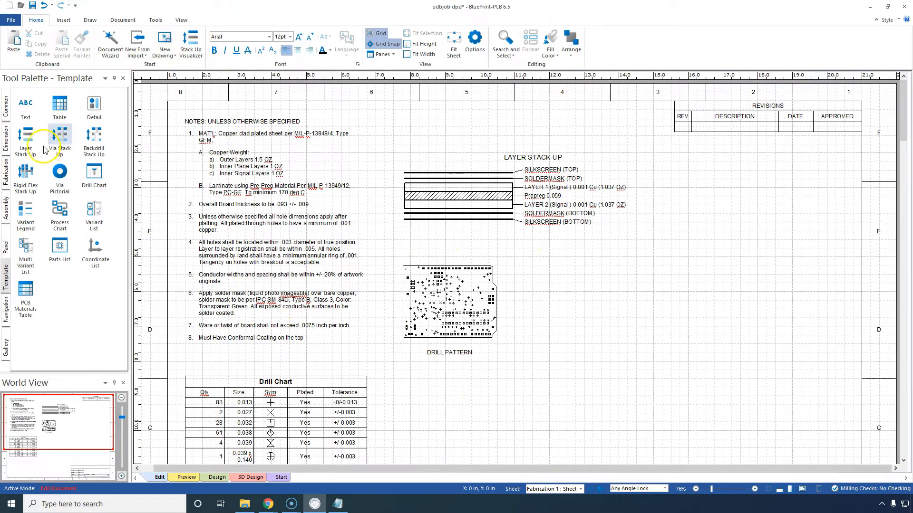
- Place a callout beside the drill pattern with its leader pointing to the board's upper right area
left_click(6, 108)
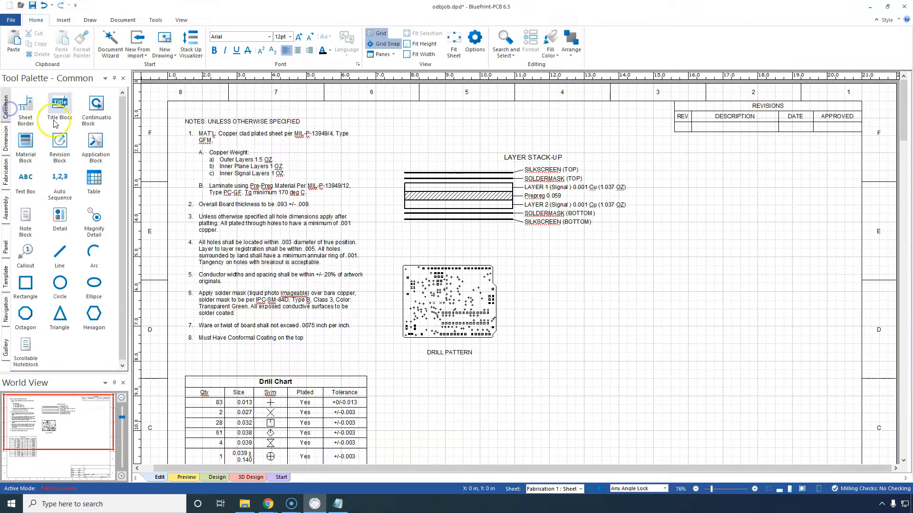
left_click(26, 253)
left_click_drag(526, 271, 475, 280)
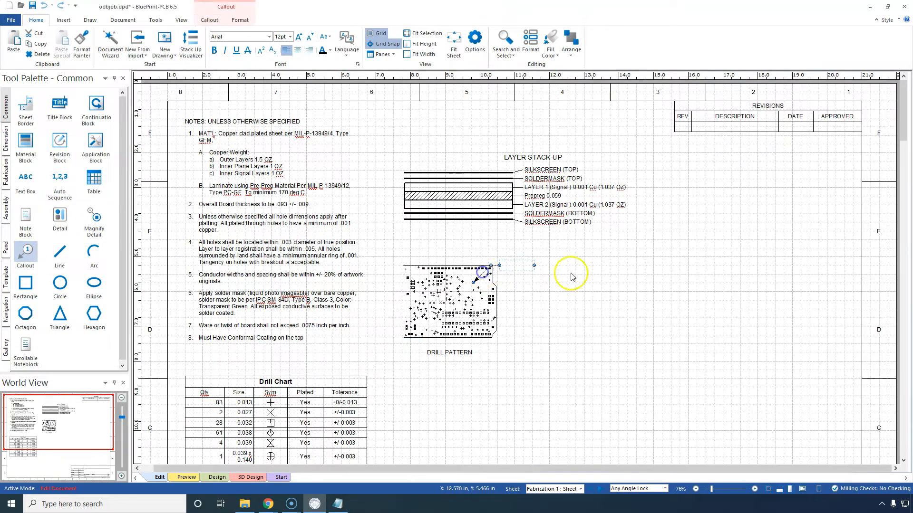
- Insert a reference to fabrication note 8 with the prefix "Note" in the drill pattern callout, and open the linked note
right_click(512, 264)
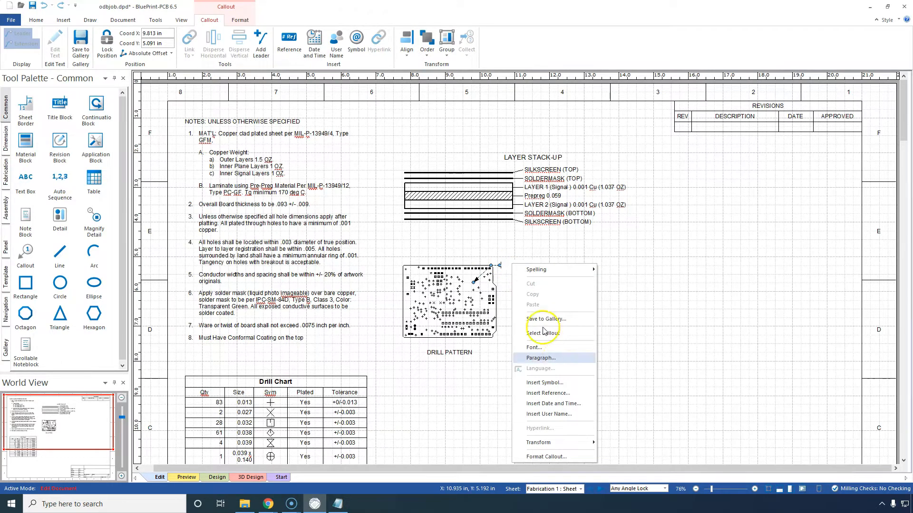
left_click(554, 393)
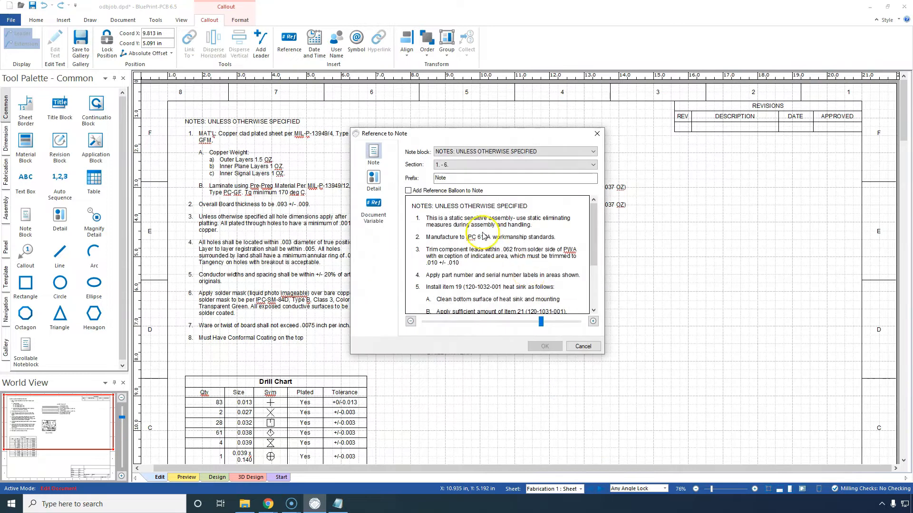
left_click_drag(592, 228, 593, 269)
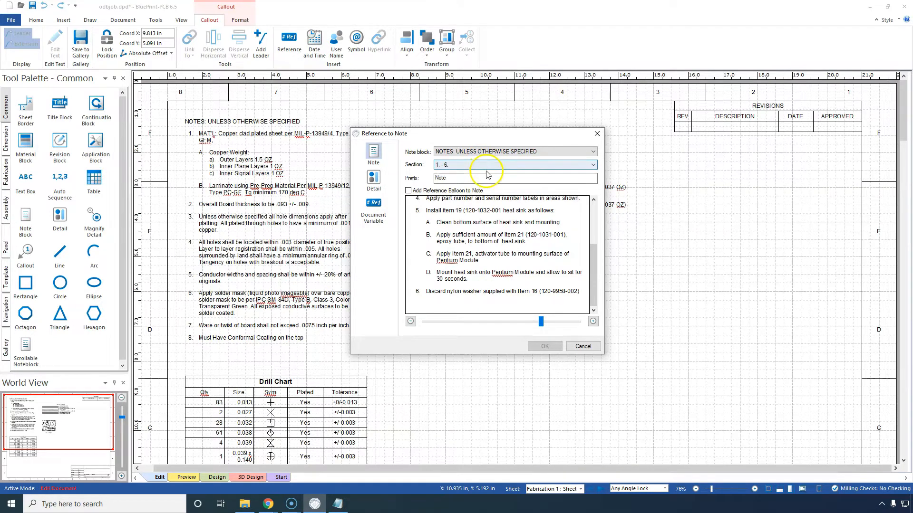
left_click(373, 153)
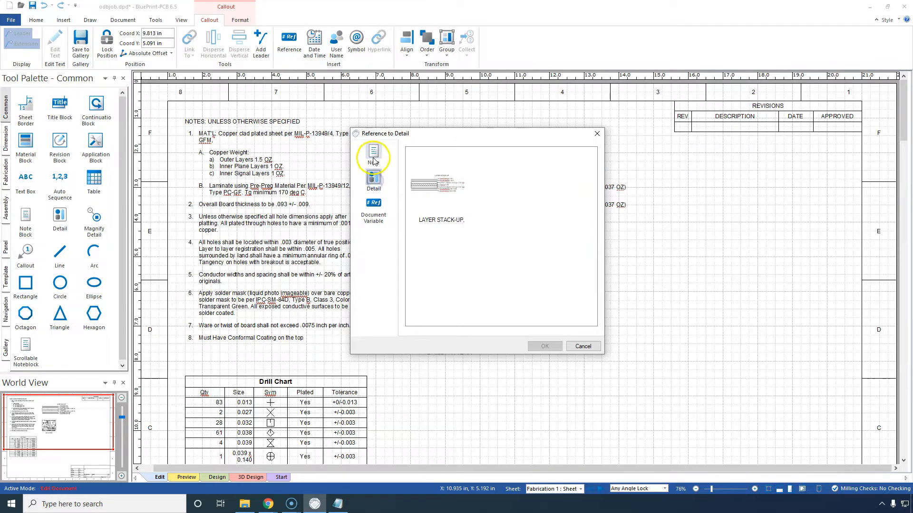
left_click(513, 150)
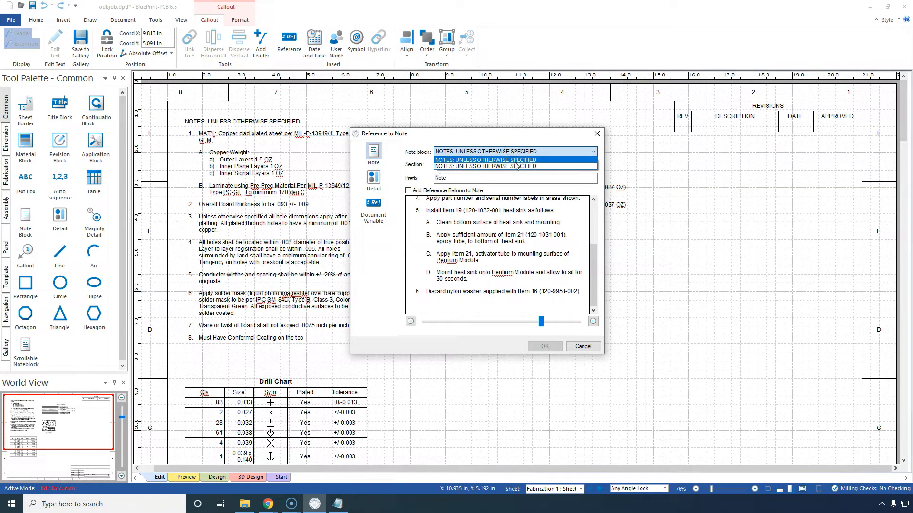
left_click(516, 166)
scroll(598, 269, "down", 5)
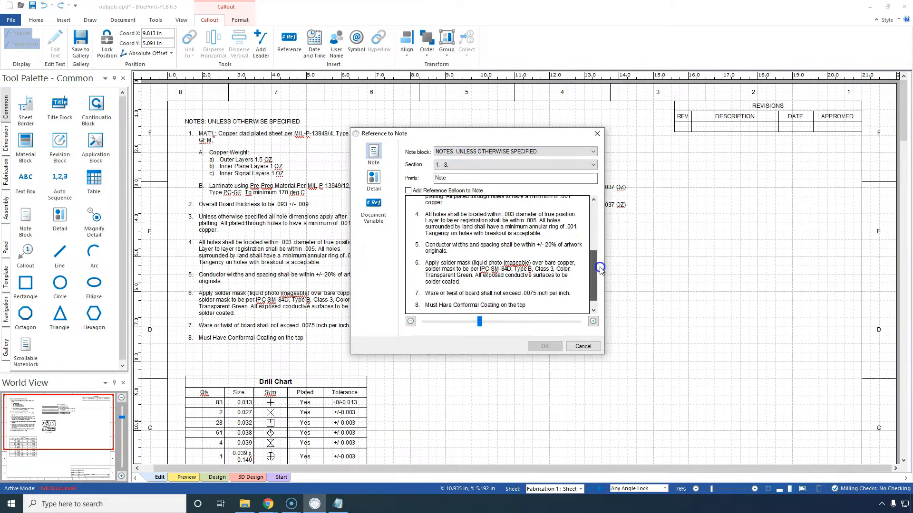
left_click(471, 290)
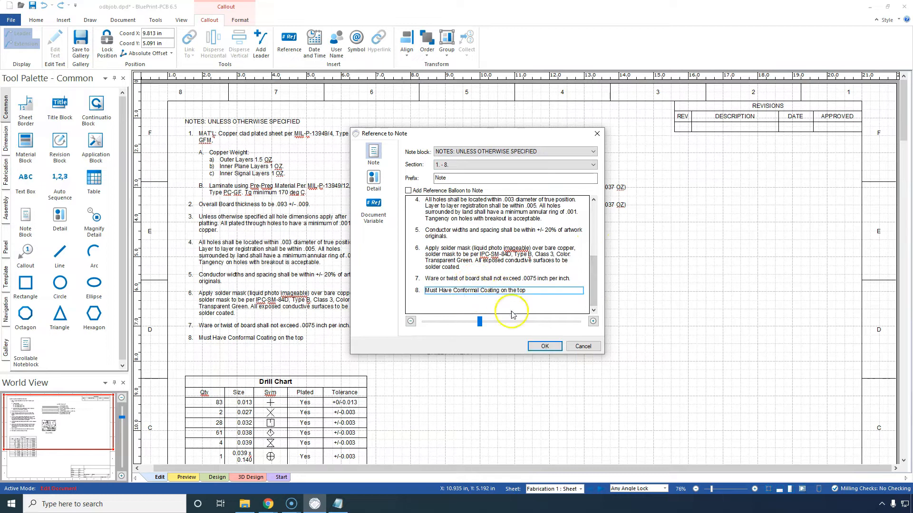
left_click_drag(479, 322, 481, 322)
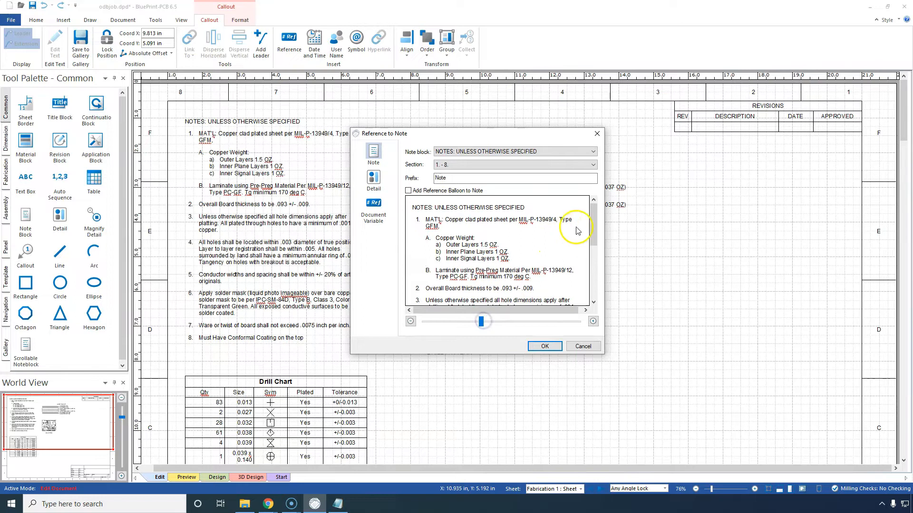
scroll(556, 256, "down", 6)
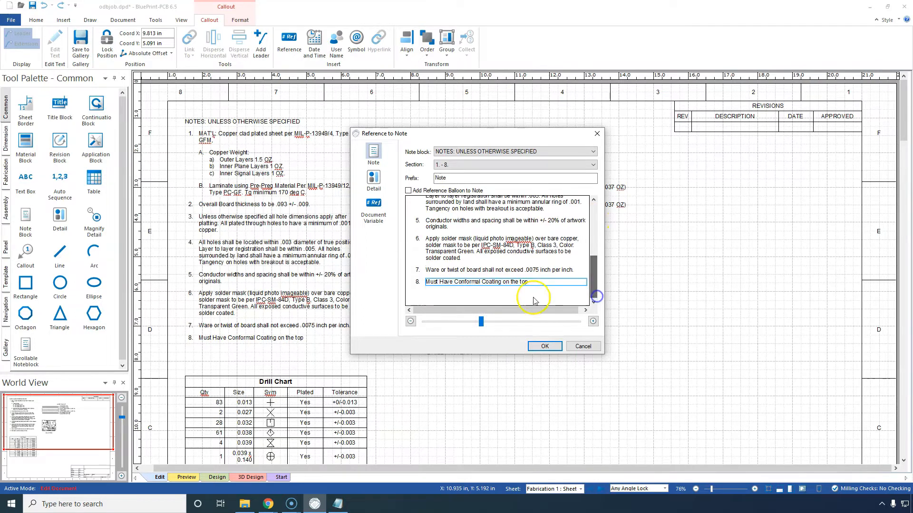
left_click(544, 345)
left_click(509, 267)
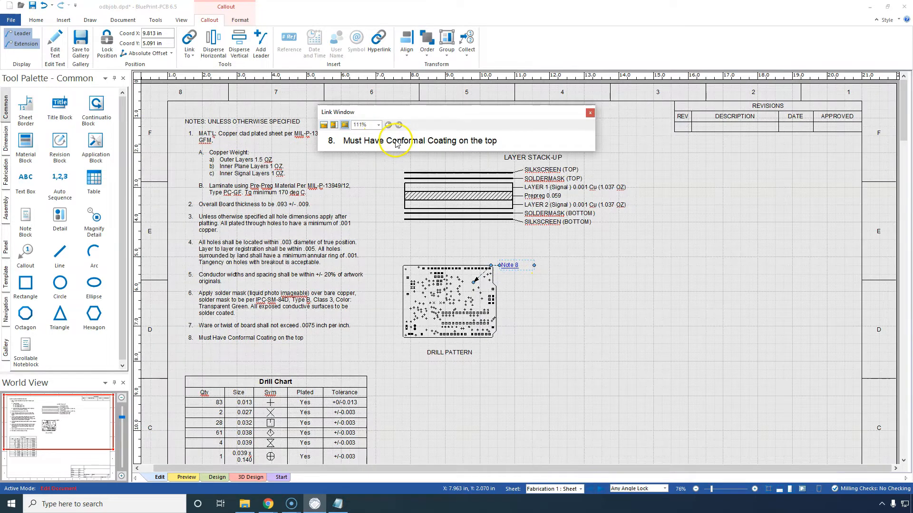
- Close the linked note window and deselect the drill pattern callout
left_click(590, 113)
left_click(643, 306)
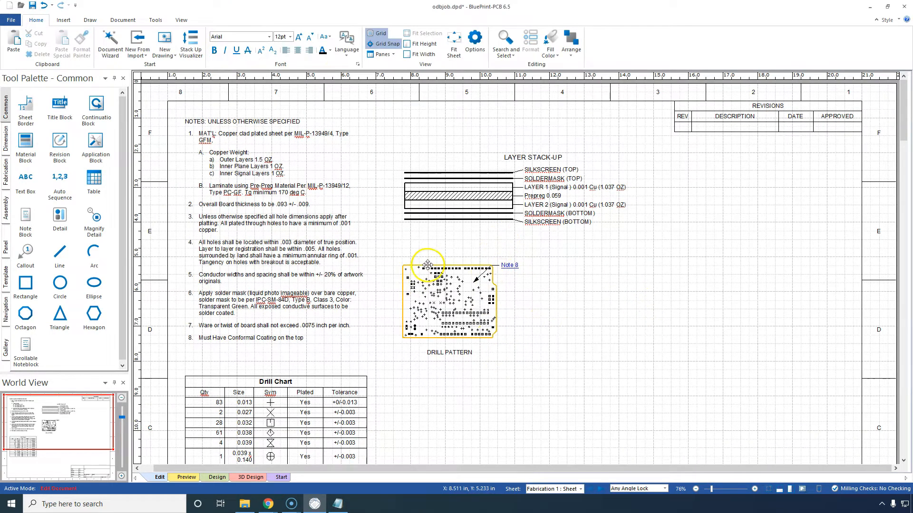
right_click(533, 224)
left_click(725, 304)
- Examine the fabrication sheet, its drill chart and the adjoining sheets at different zoom levels
middle_click_drag(709, 341, 686, 299)
scroll(649, 251, "down", 5)
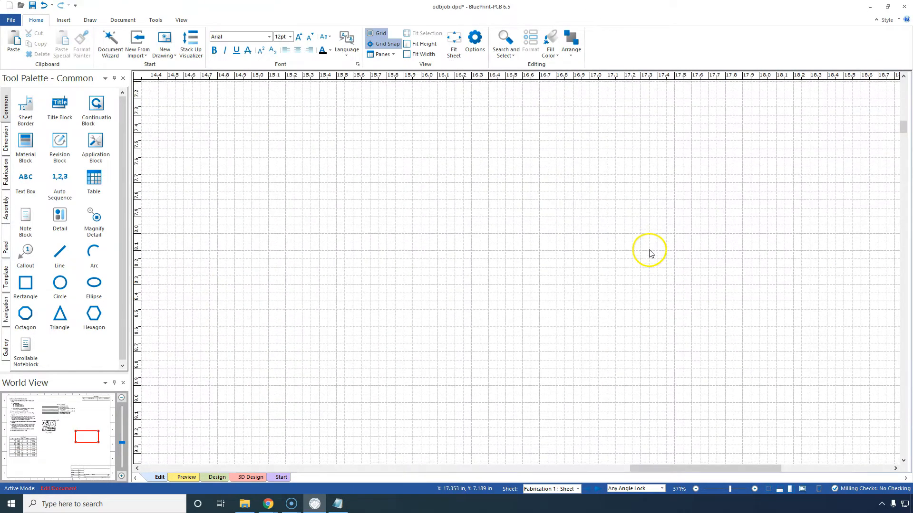
scroll(645, 258, "down", 5, "ctrl")
scroll(646, 261, "down", 6, "ctrl")
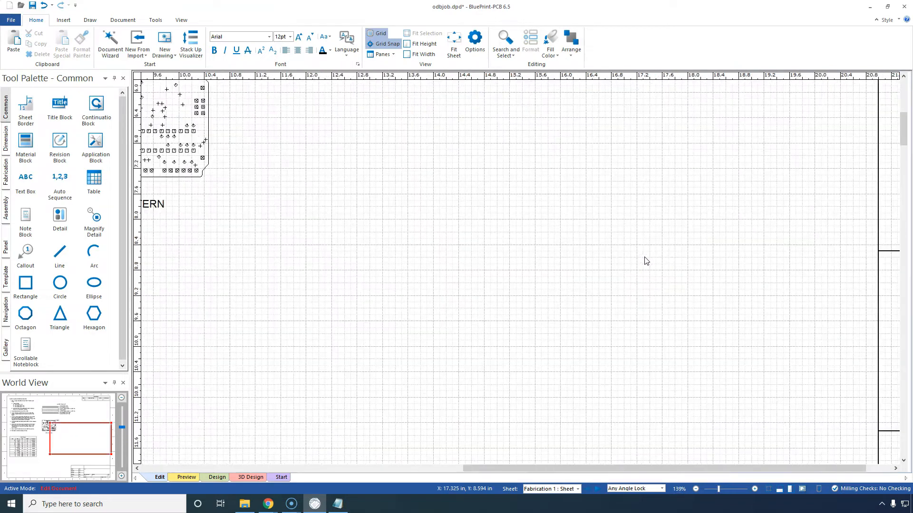
scroll(647, 260, "down", 1, "ctrl")
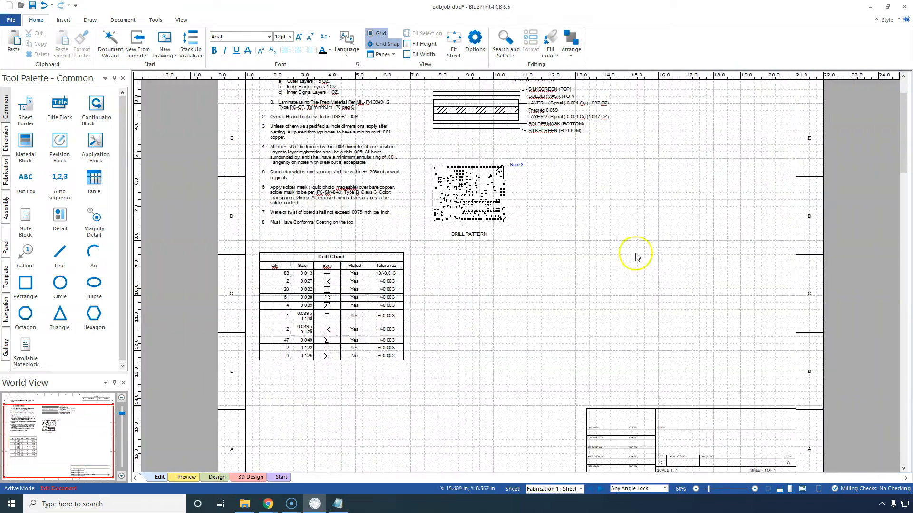
left_click_drag(901, 115, 902, 102)
middle_click_drag(692, 188, 713, 219)
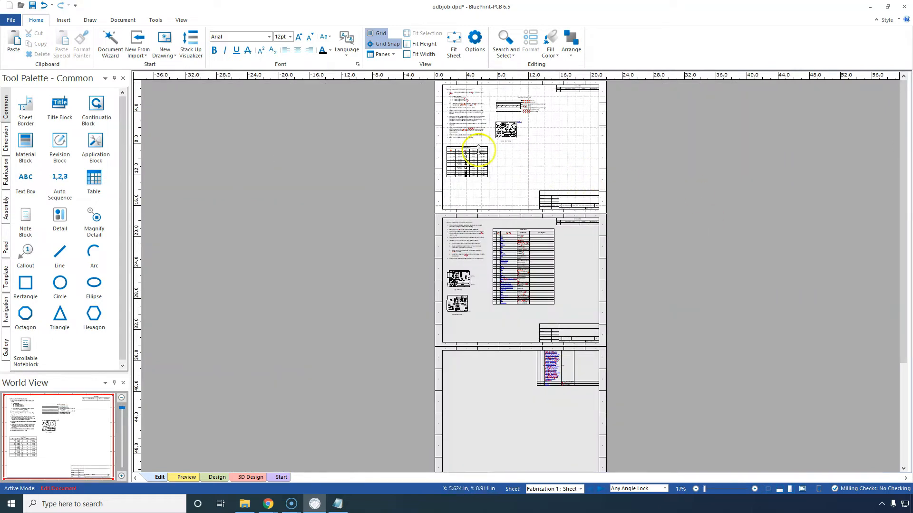
mouse_move(453, 185)
middle_mouse_down()
mouse_move(531, 136)
mouse_move(511, 150)
middle_mouse_up()
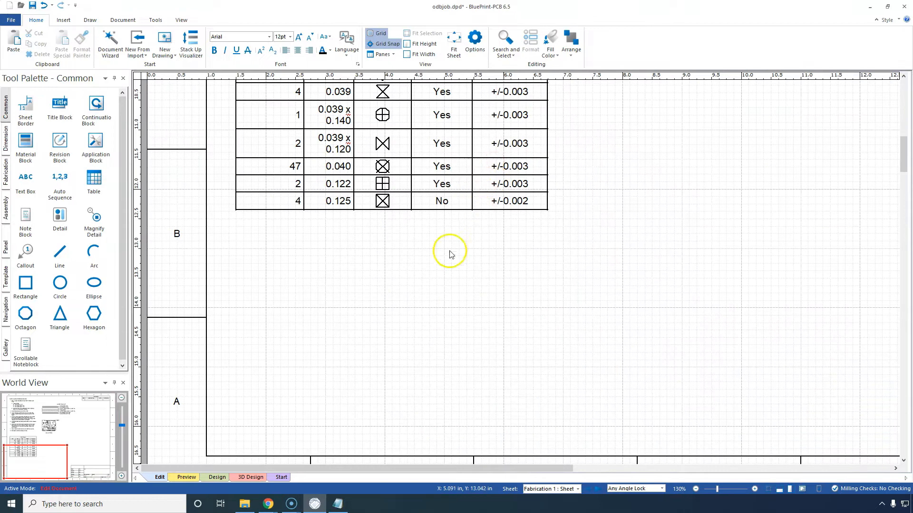
middle_click_drag(570, 230, 826, 100)
scroll(648, 139, "down", 4)
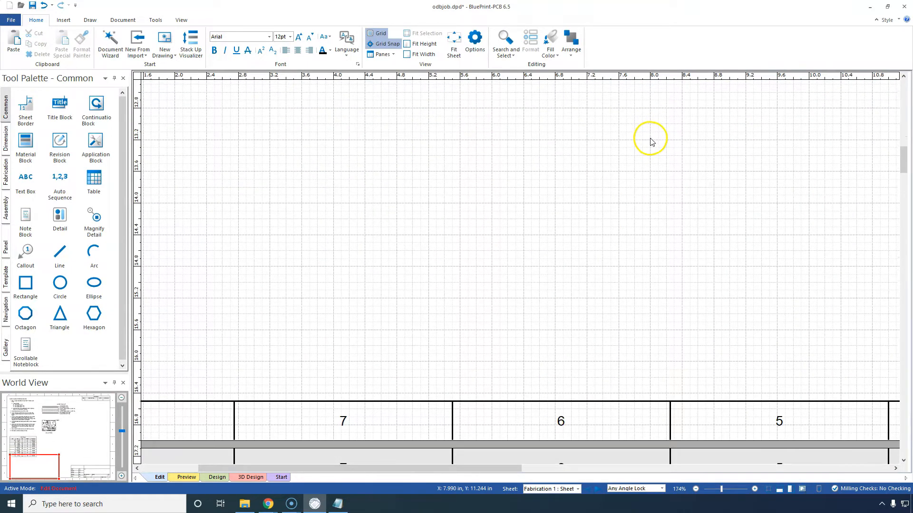
scroll(650, 139, "up", 12)
scroll(659, 135, "down", 5, "ctrl")
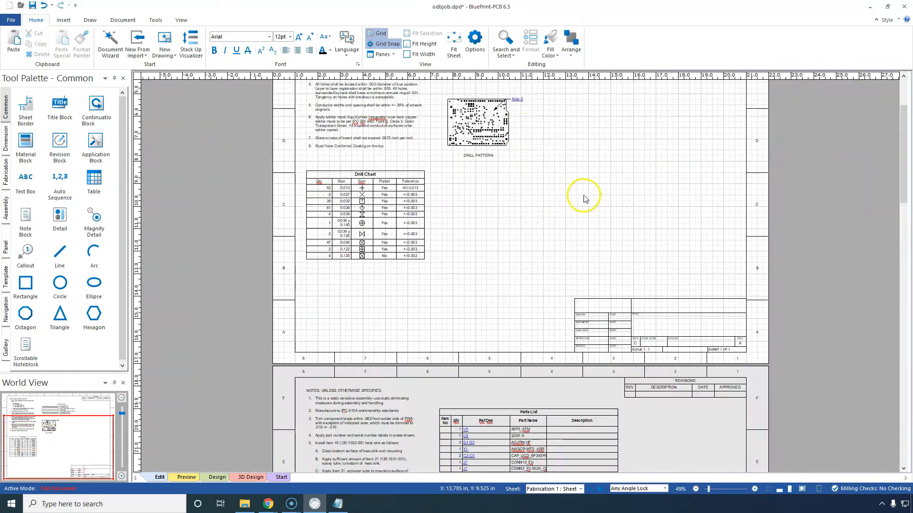
scroll(578, 193, "up", 3)
- Enter "CREATED" in the empty description cell of the fabrication sheet's revisions table
left_click(585, 172)
left_click(667, 125)
left_click(662, 110)
left_click(661, 111)
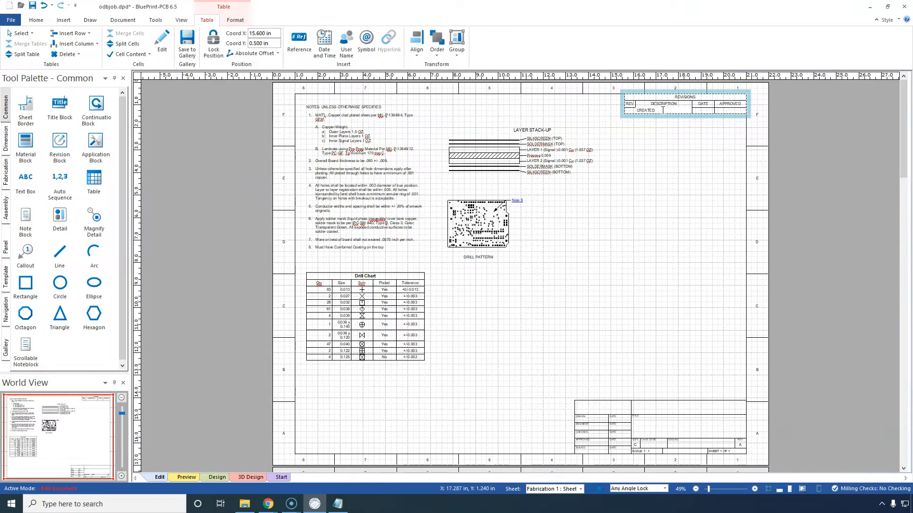
double_click(662, 111)
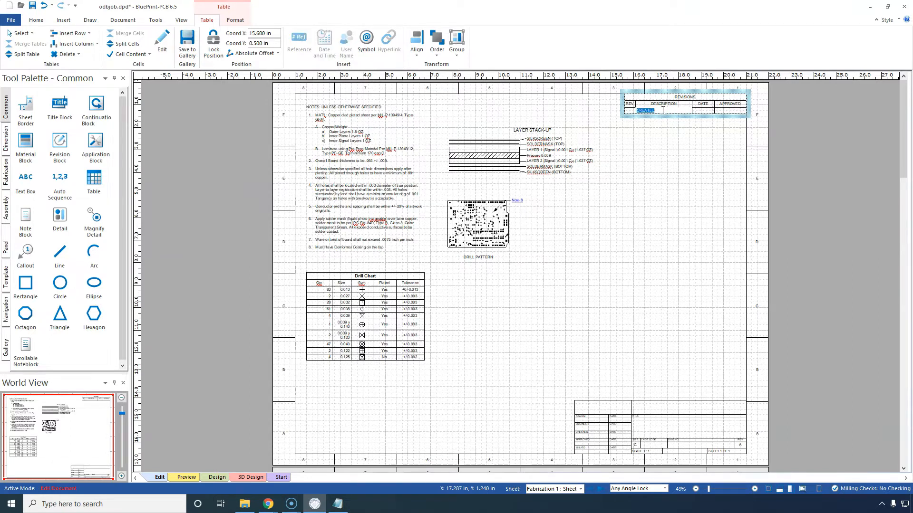
left_click(665, 141)
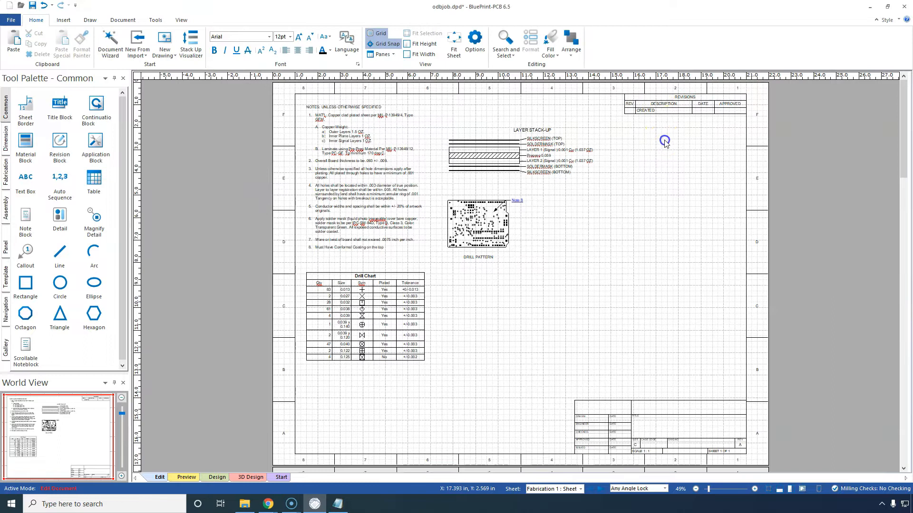
- Try to center the "CREATED" text by changing the alignment of the selected revisions table
left_click(658, 110)
double_click(657, 109)
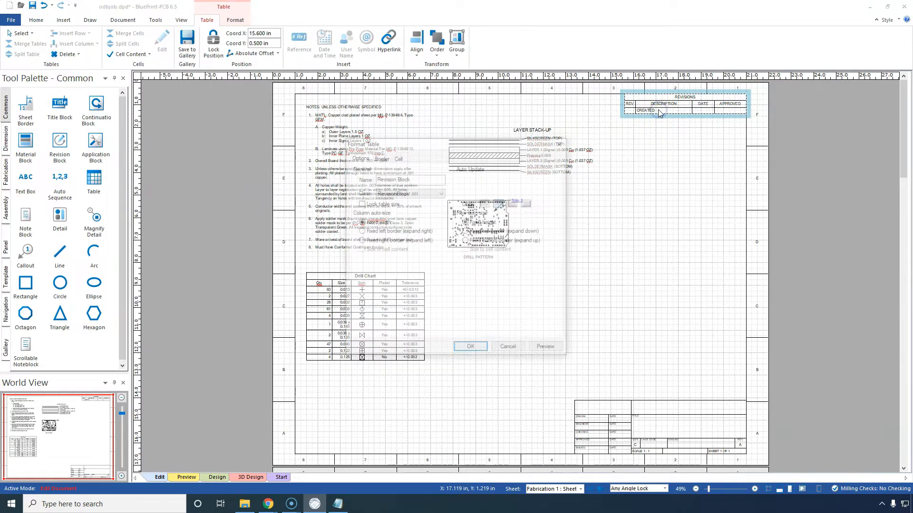
left_click(566, 140)
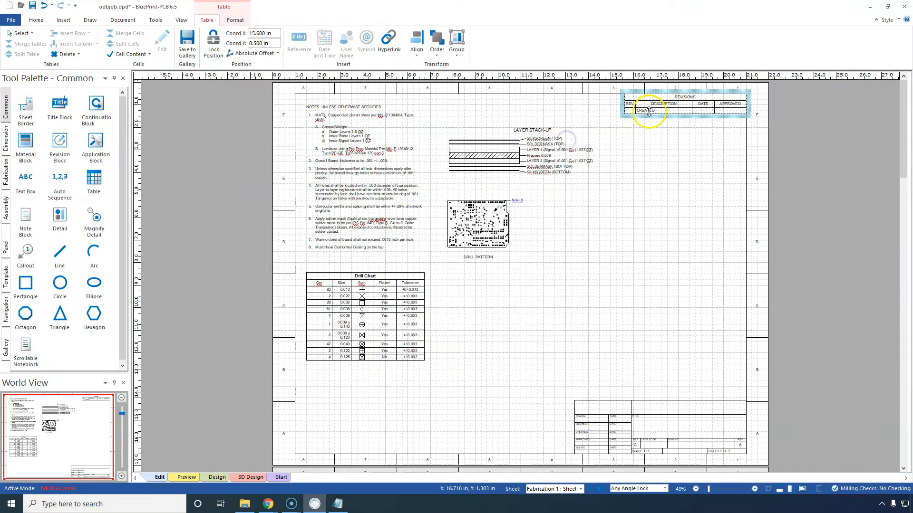
left_click(235, 20)
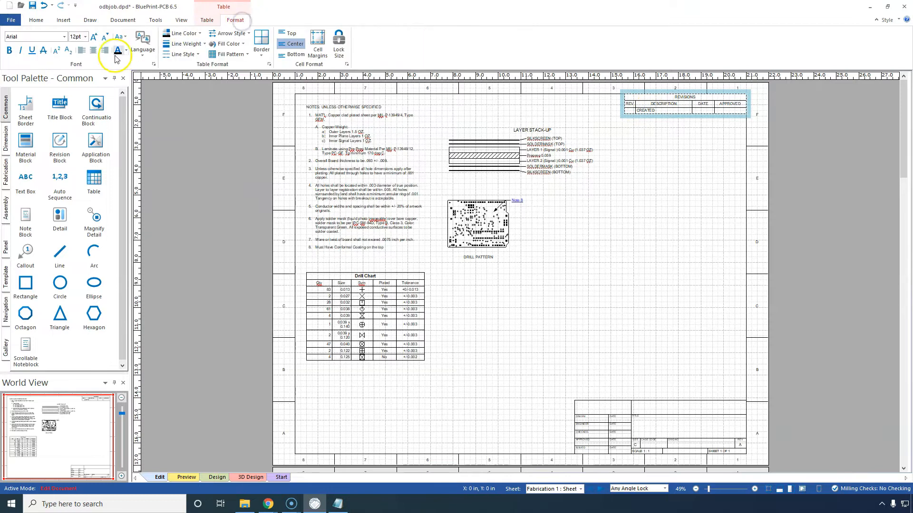
left_click(92, 50)
left_click(611, 187)
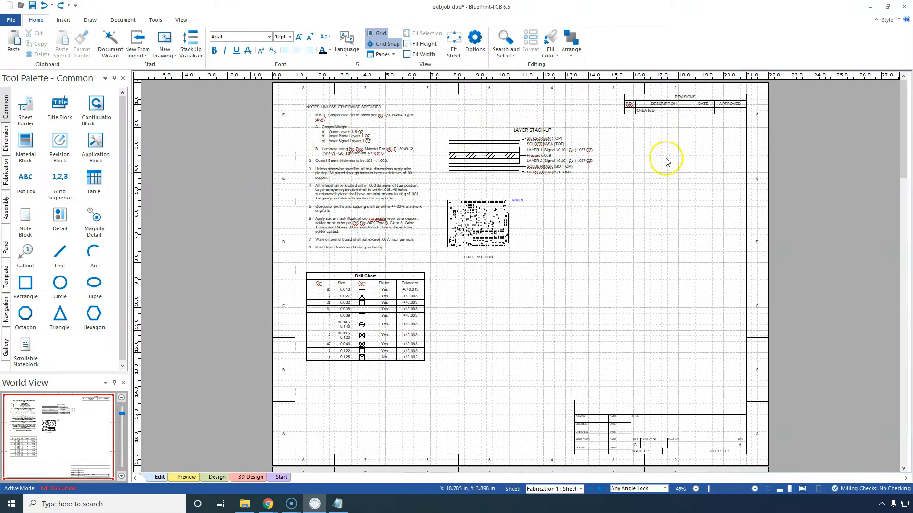
- Center the "CREATED" text within its description cell in the revisions table
left_click(656, 110)
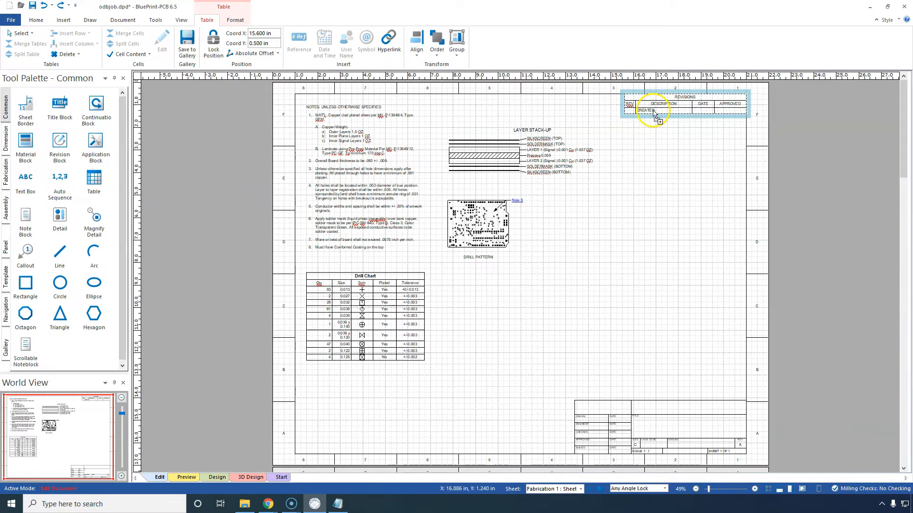
scroll(654, 114, "up", 3)
double_click(728, 112)
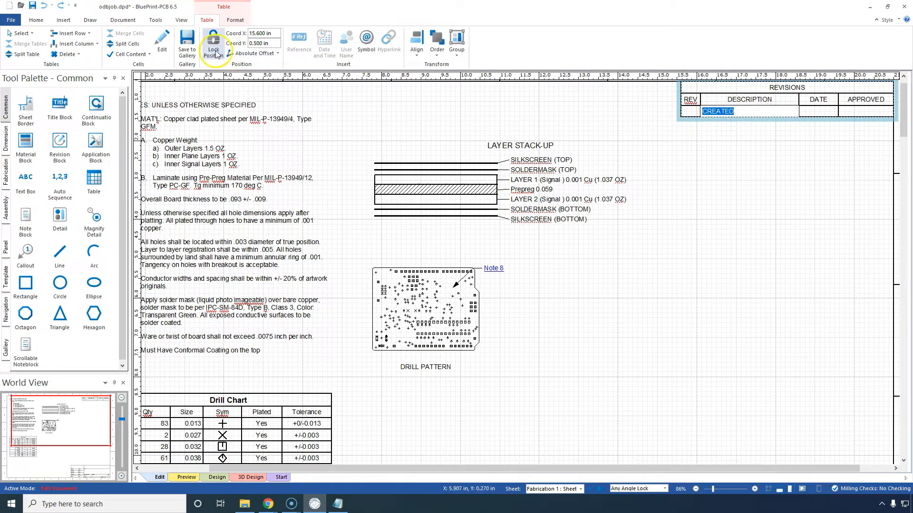
left_click(231, 21)
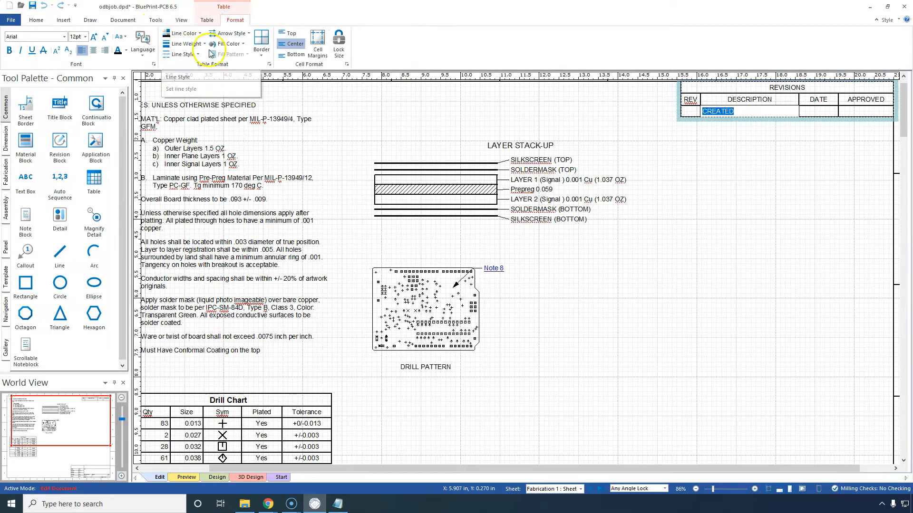
left_click(93, 51)
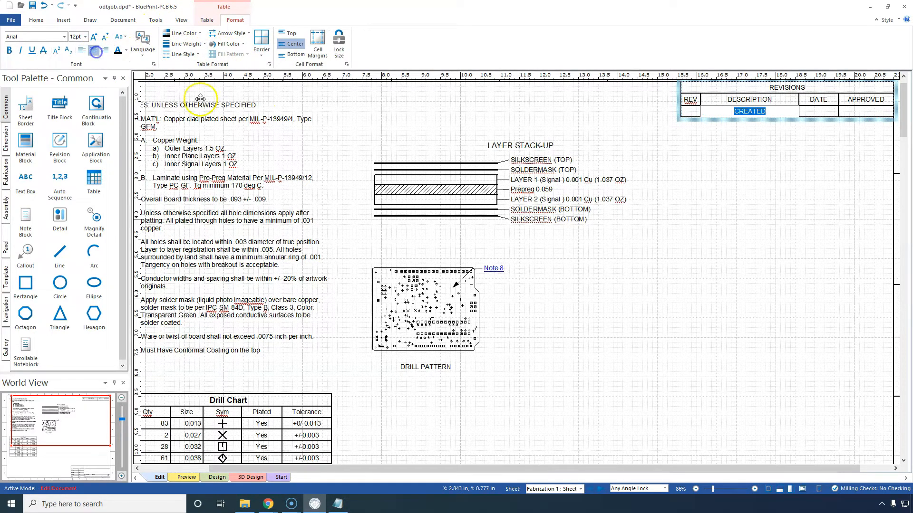
left_click(747, 234)
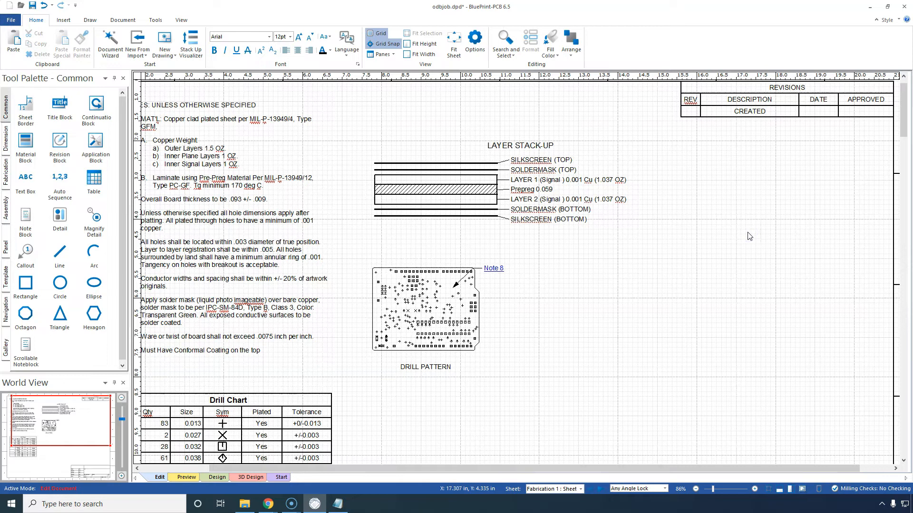
- Enter a centered revision "A" and the date "202X" in the CREATED row of the revisions table
left_click(686, 110)
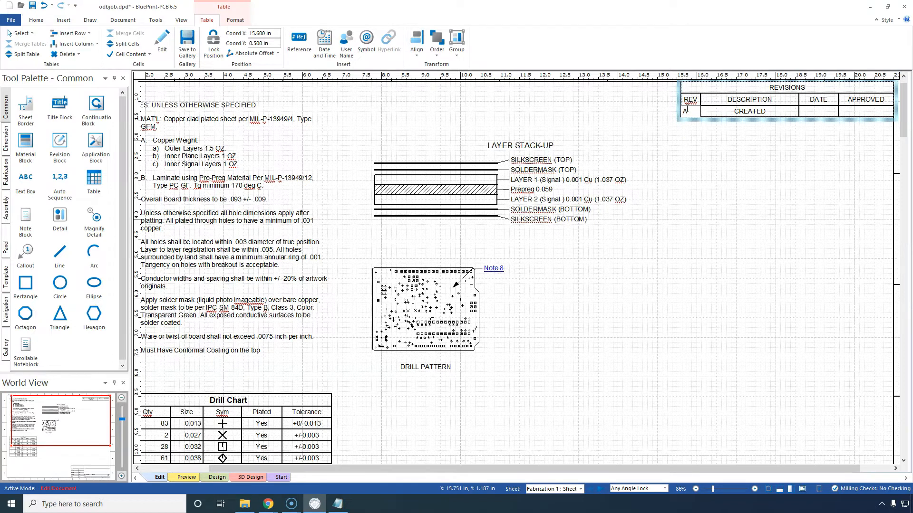
left_click(238, 22)
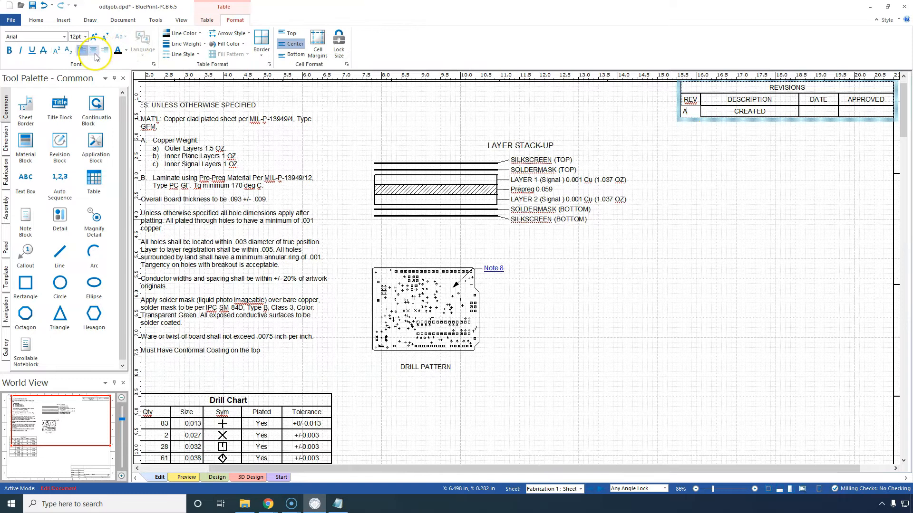
left_click(379, 130)
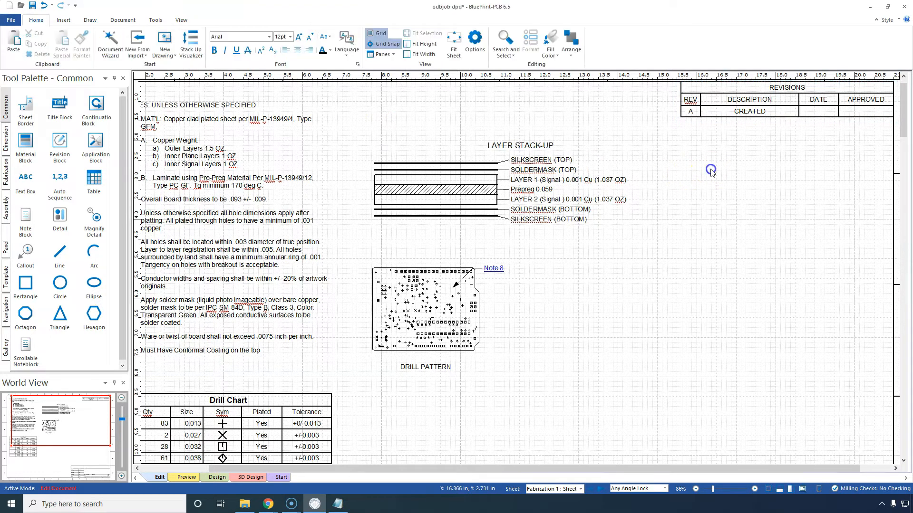
left_click(826, 113)
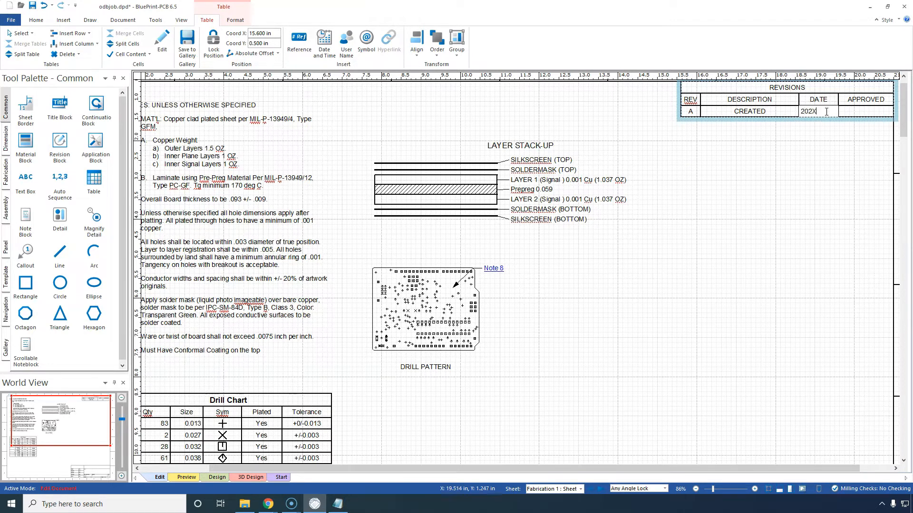
left_click(766, 190)
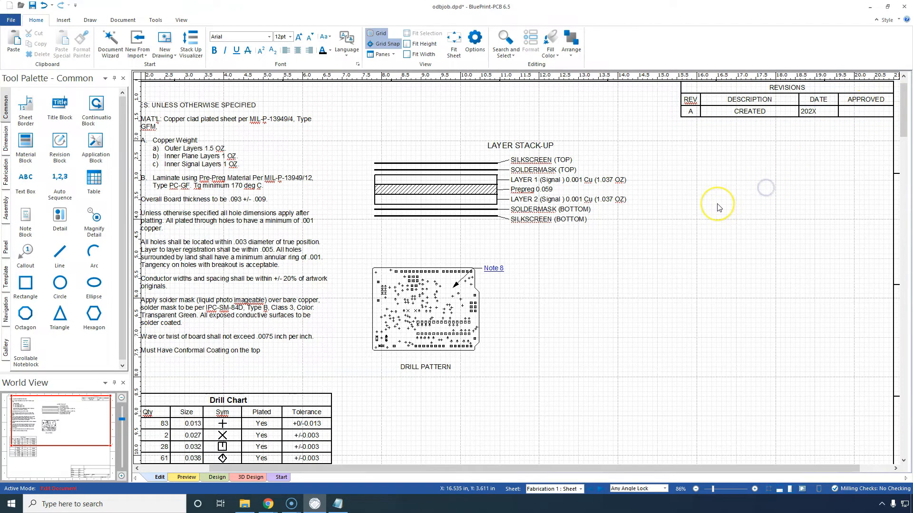
- Move the parts list on the first assembly sheet toward the sheet's right edge, at about X 12.6 in, Y 2.0 in
scroll(718, 208, "down", 3)
right_click(646, 227)
left_click(653, 180)
left_click(903, 110)
left_click_drag(902, 109, 822, 179)
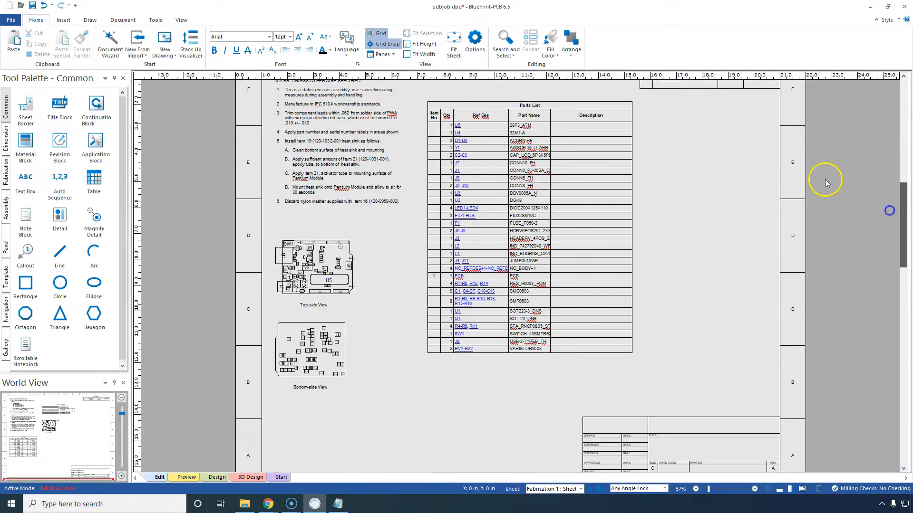
left_click(505, 104)
left_click(515, 101)
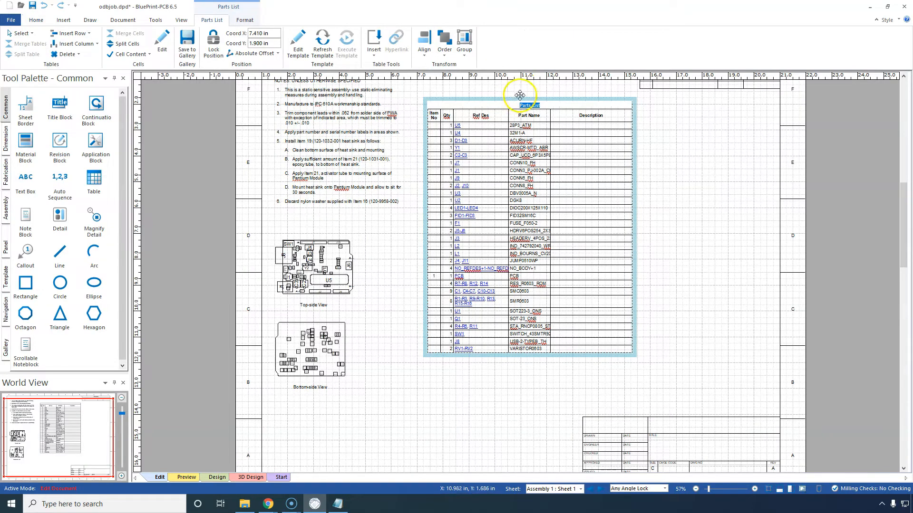
left_click_drag(521, 97, 656, 102)
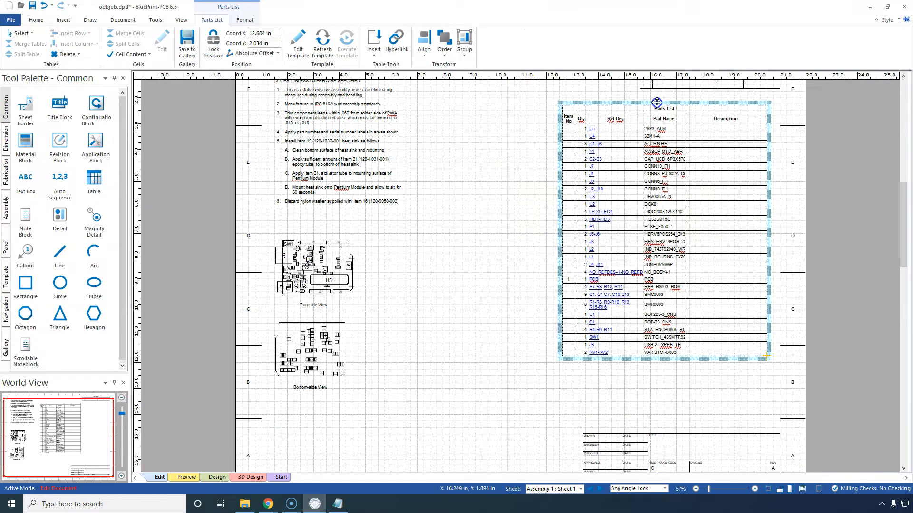
left_click(537, 116)
- Move the parts list on the first assembly sheet between the notes and the revisions table, at X 7.000 in, Y 0.750 in
scroll(582, 212, "down", 3)
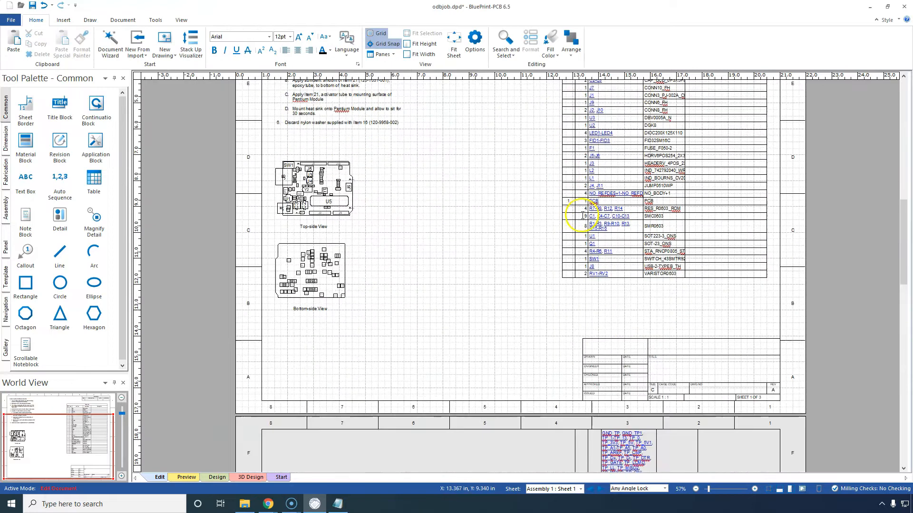
scroll(582, 212, "down", 5)
scroll(535, 247, "up", 12)
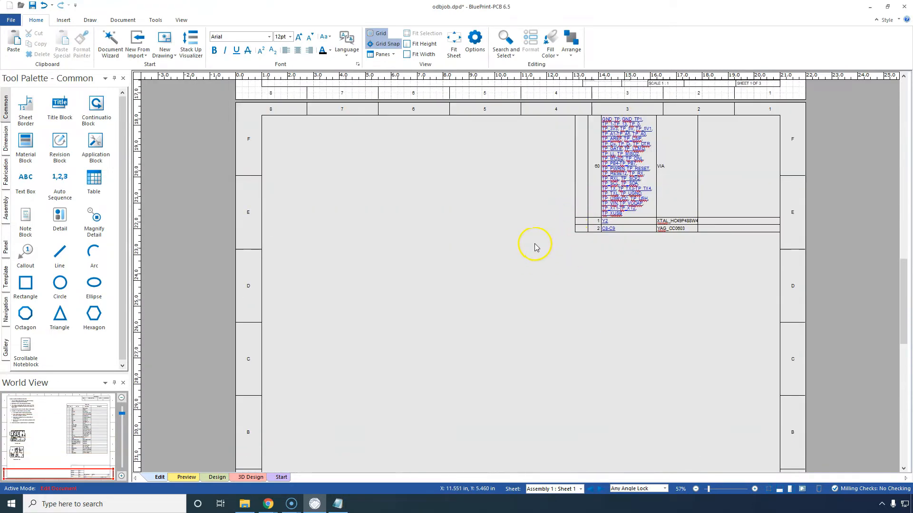
left_click(649, 265)
left_click_drag(648, 257, 504, 221)
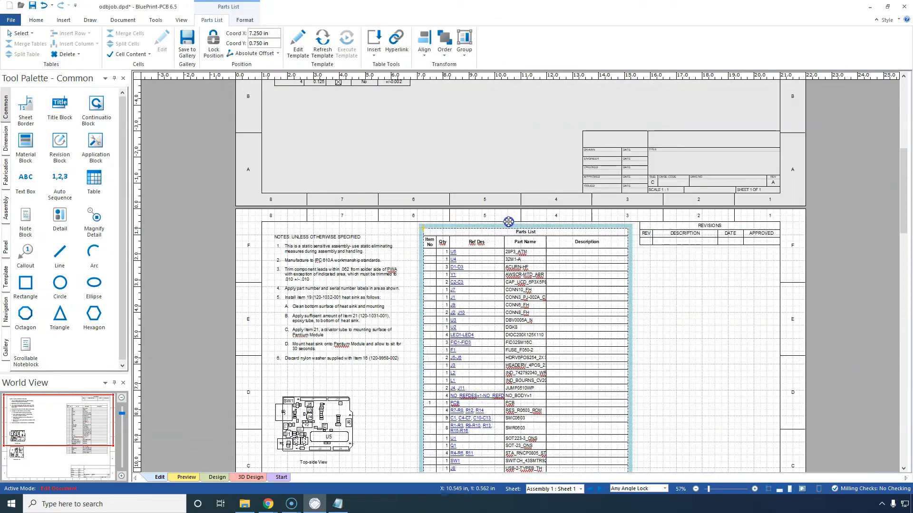
- Move the parts list continuation from the second assembly sheet to directly below the parts list on the first sheet
scroll(653, 282, "down", 2)
scroll(652, 281, "down", 4)
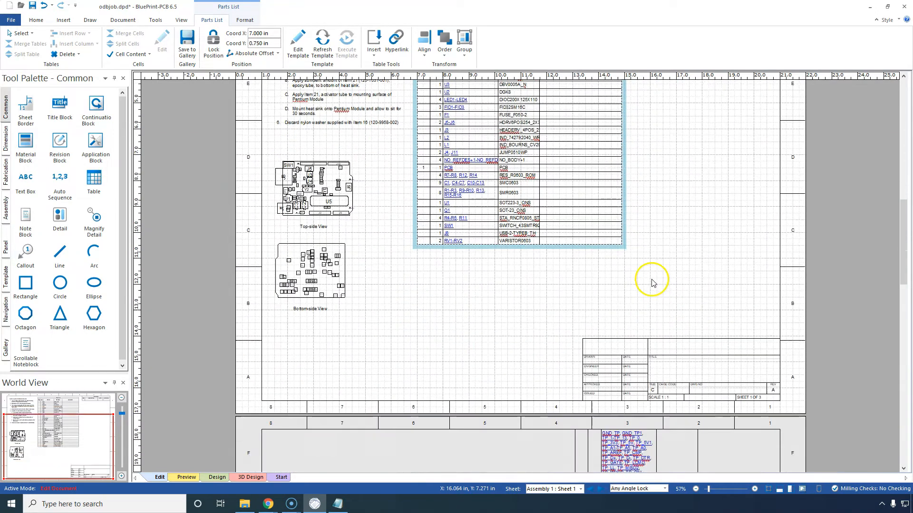
left_click(498, 381)
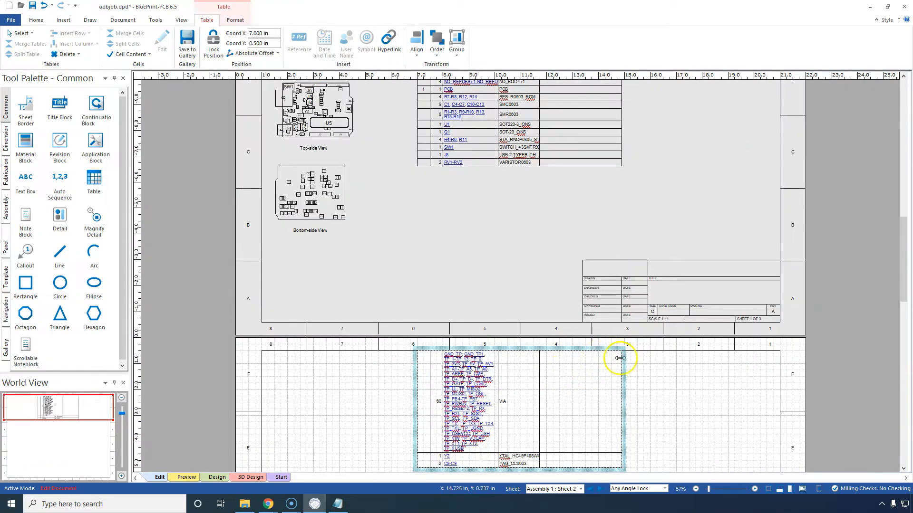
left_click_drag(624, 365, 663, 126)
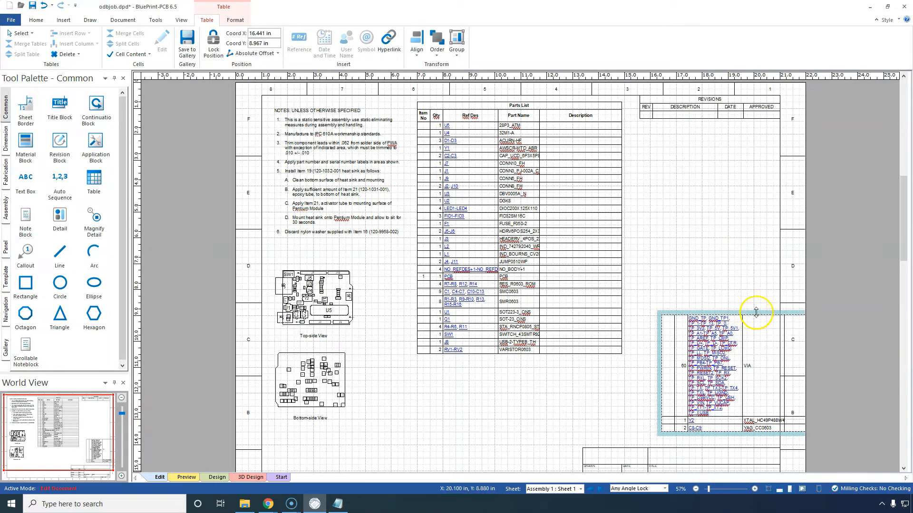
left_click_drag(763, 310, 517, 353)
left_click(697, 254)
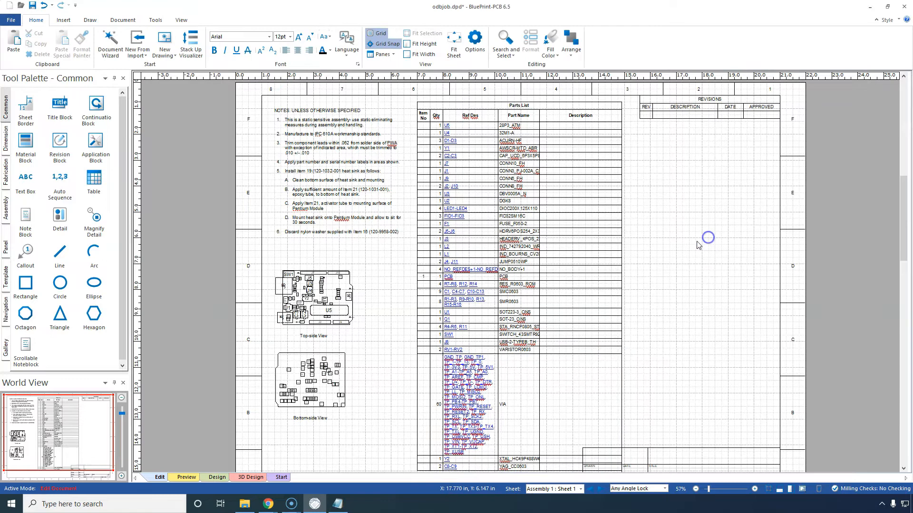
- Delete the empty third and second sheets of the assembly drawing
scroll(691, 243, "down", 3)
scroll(689, 241, "up", 4)
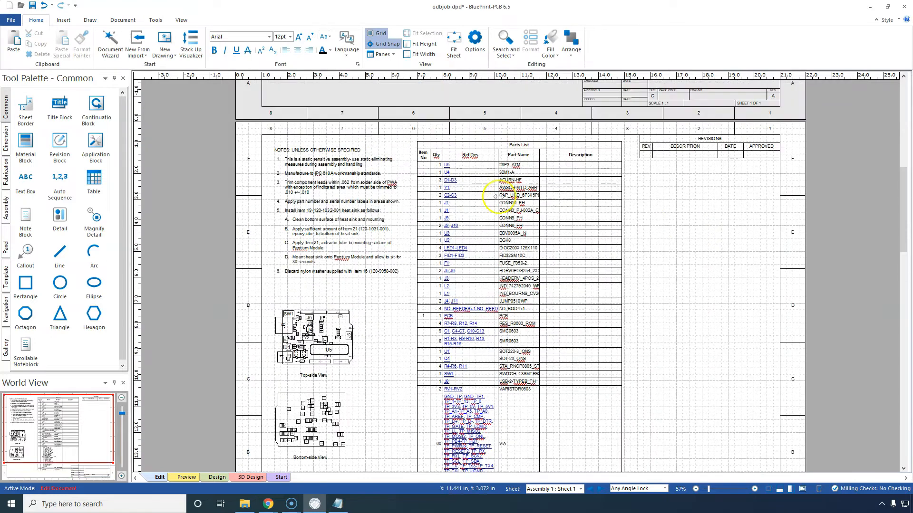
scroll(686, 248, "down", 10)
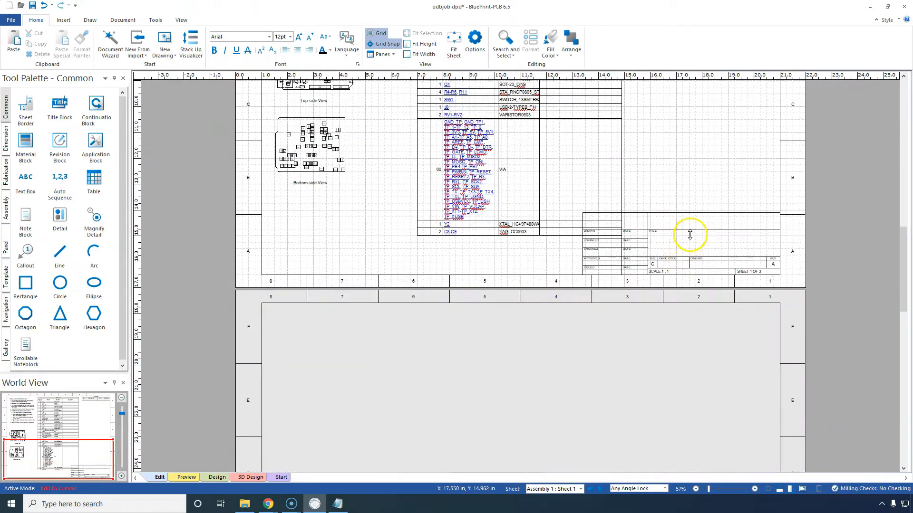
left_click(689, 235)
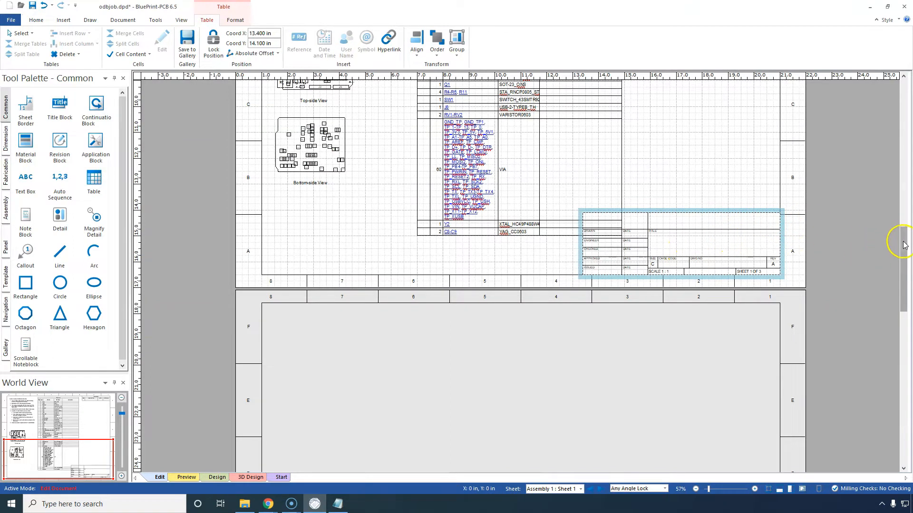
left_click_drag(904, 242, 899, 424)
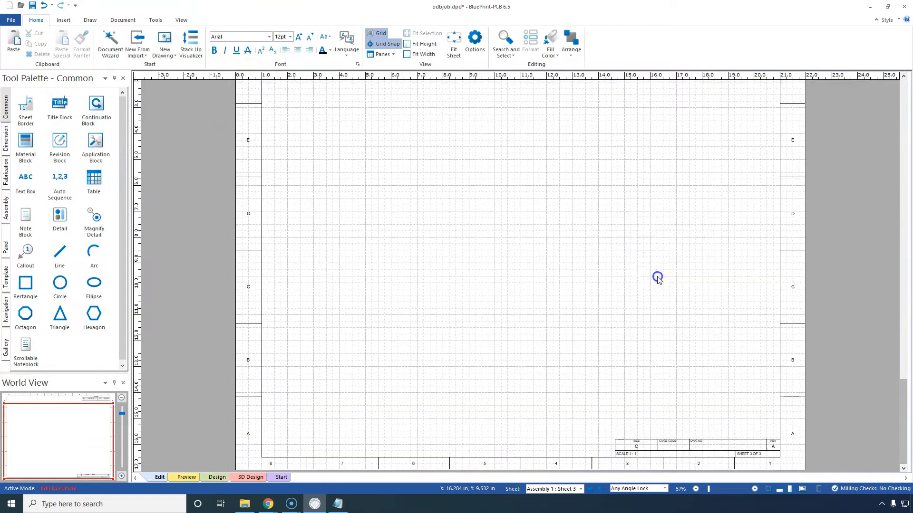
right_click(619, 218)
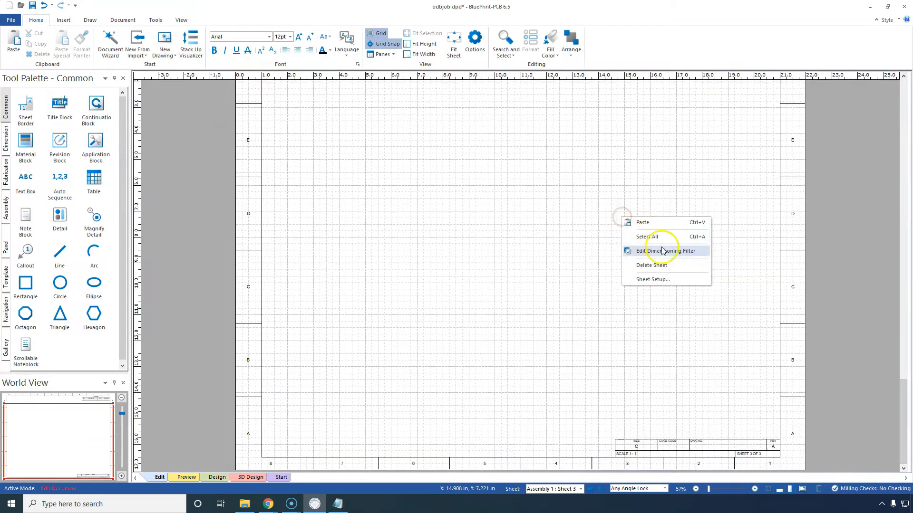
left_click(660, 266)
right_click(640, 208)
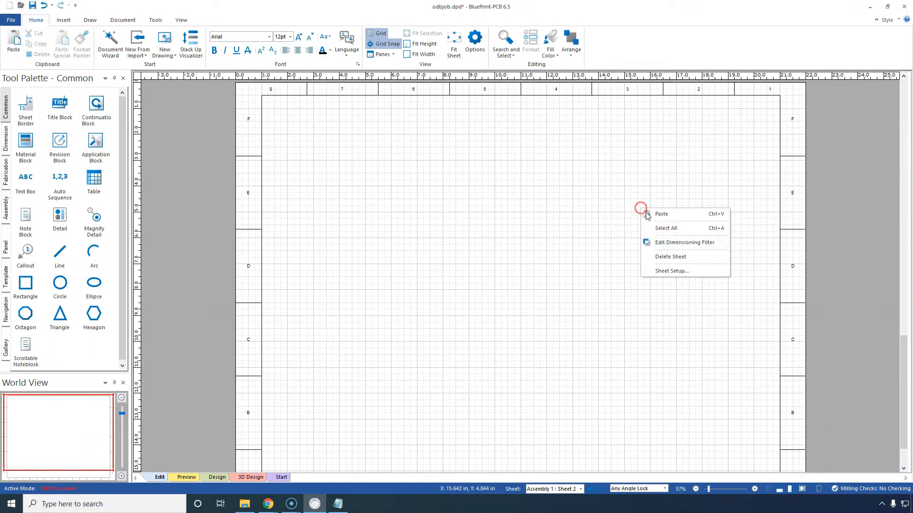
left_click(672, 259)
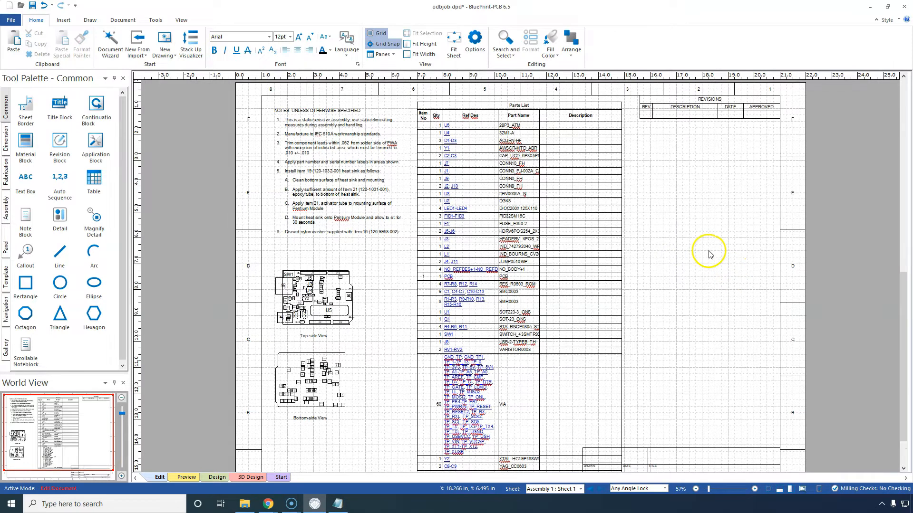
- Examine the fabrication sheet's drill pattern up close and its overall layout of notes, stack-up, drill chart and revisions
scroll(708, 254, "down", 2)
scroll(721, 346, "up", 10)
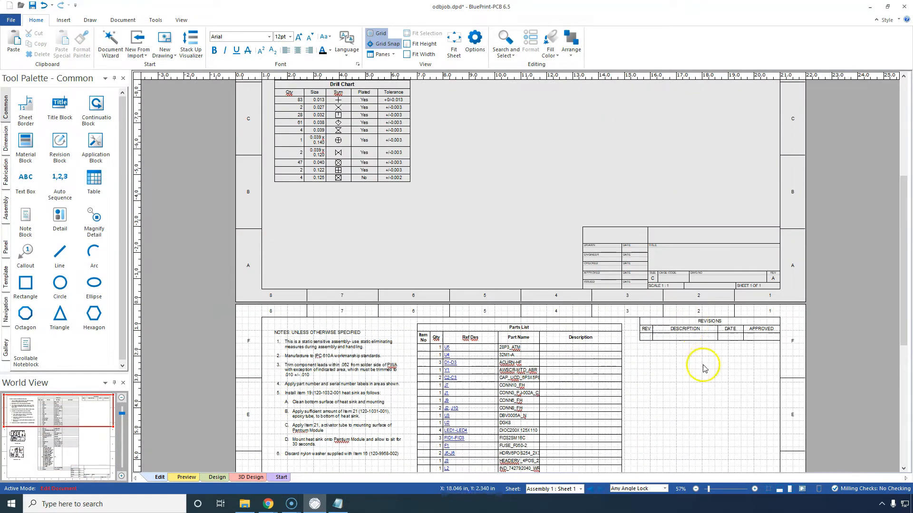
scroll(702, 365, "up", 4)
left_click(638, 250)
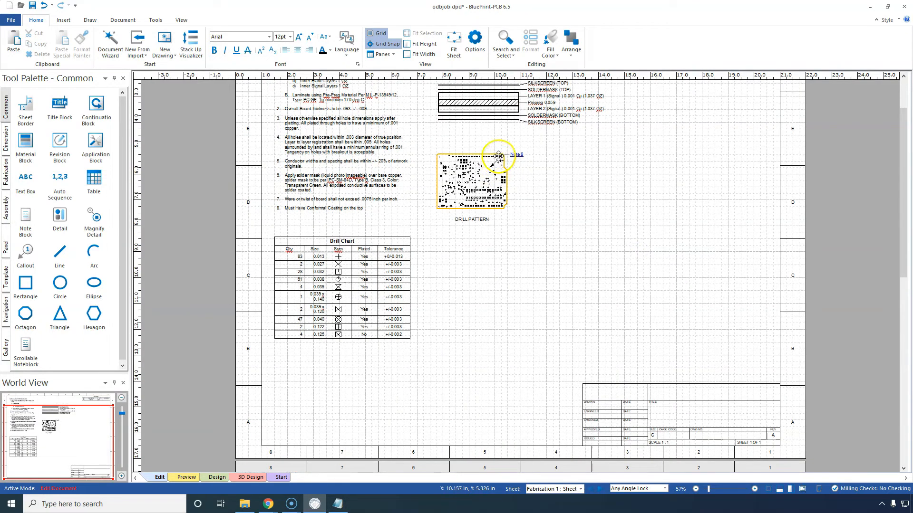
left_click(489, 157)
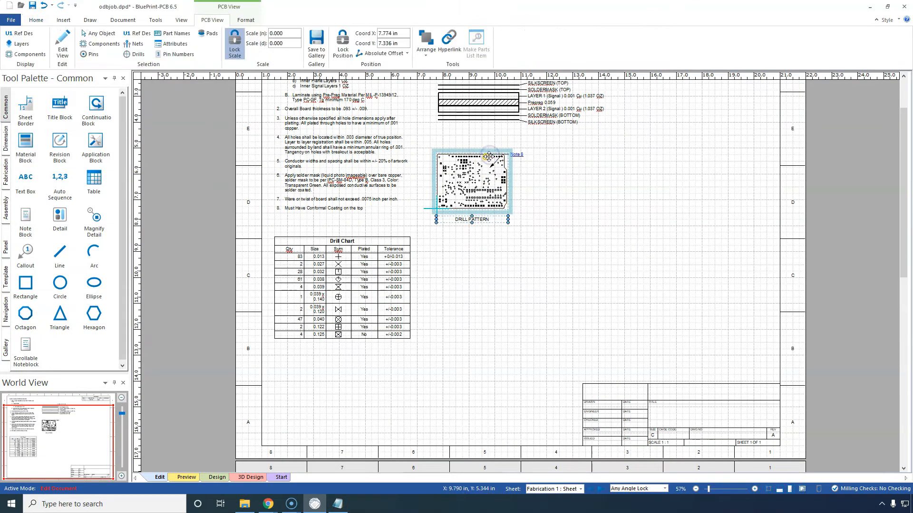
scroll(490, 157, "up", 5)
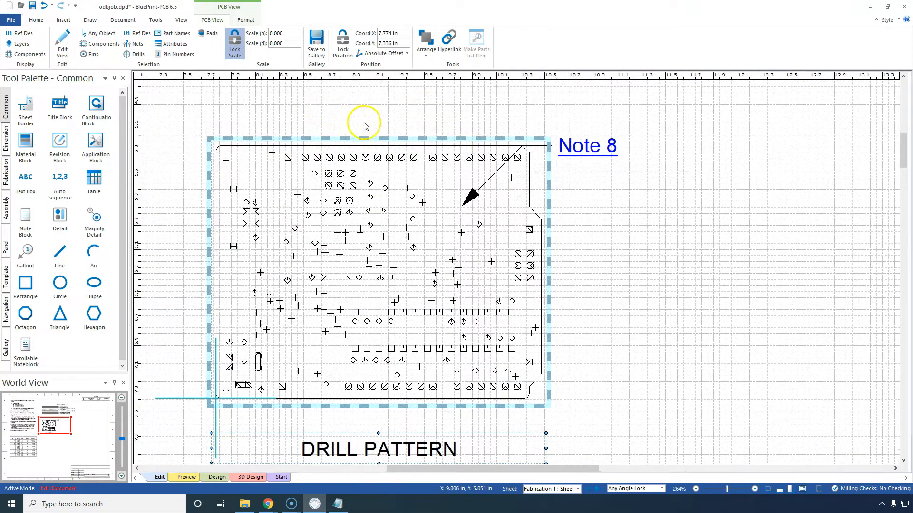
scroll(365, 126, "down", 6)
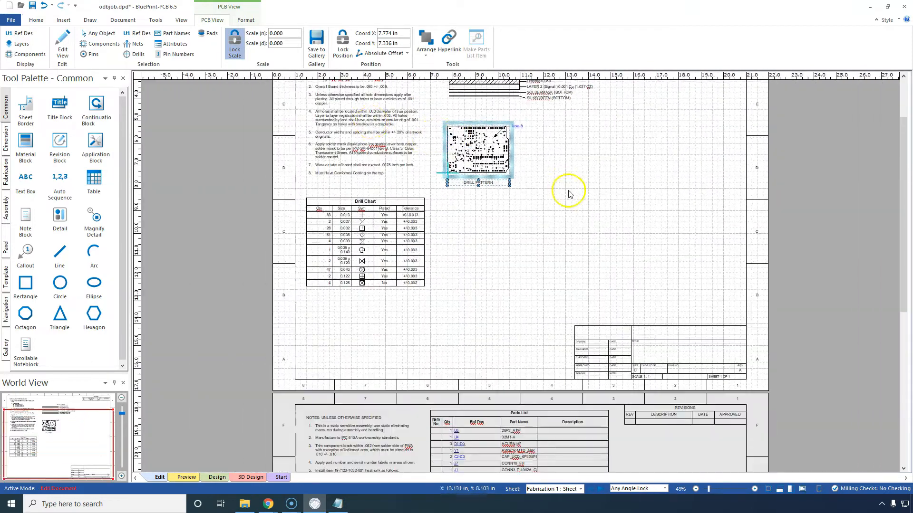
left_click_drag(903, 190, 903, 153)
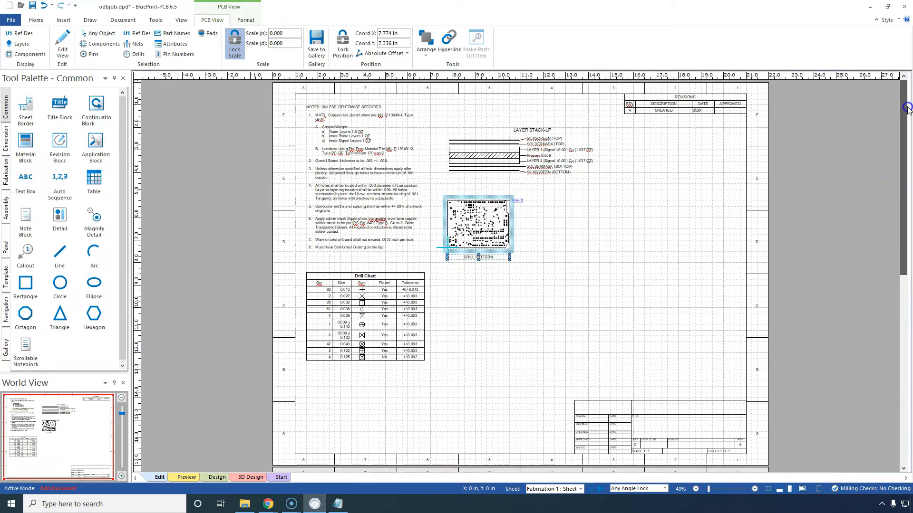
left_click(496, 116)
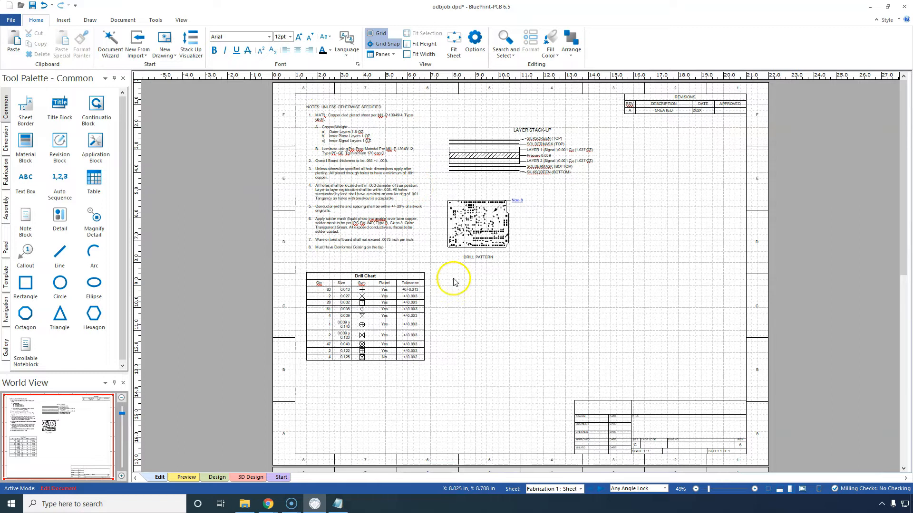
- Examine the component outlines and reference designators in the assembly sheet's top-side and bottom-side views
left_click_drag(903, 126, 903, 317)
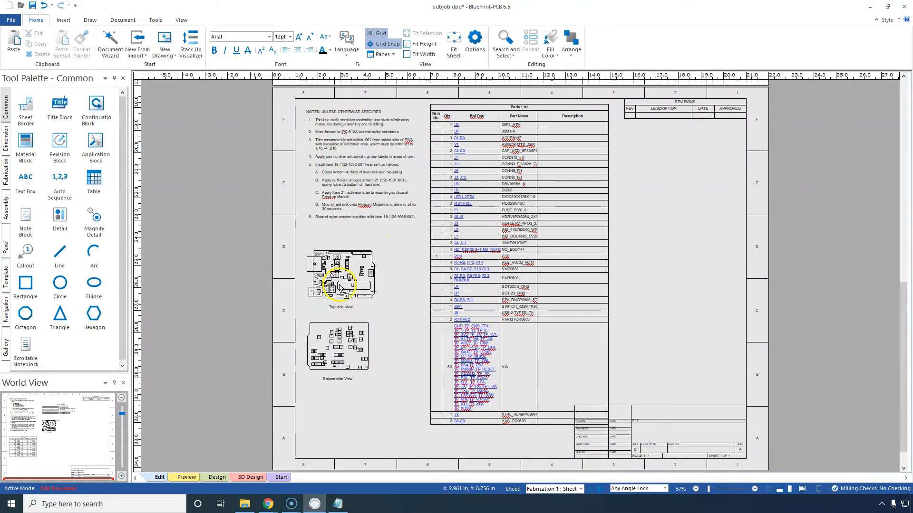
scroll(339, 287, "up", 8)
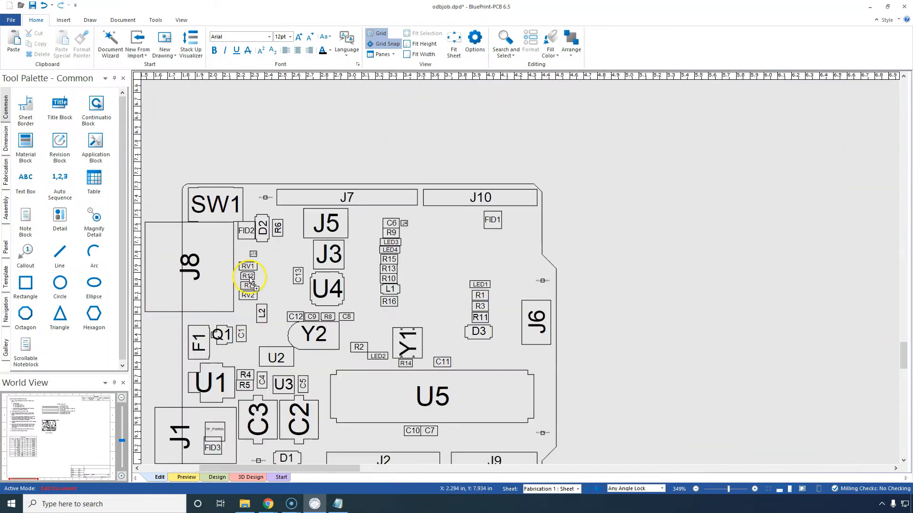
middle_click_drag(669, 265, 702, 126)
scroll(504, 230, "down", 6)
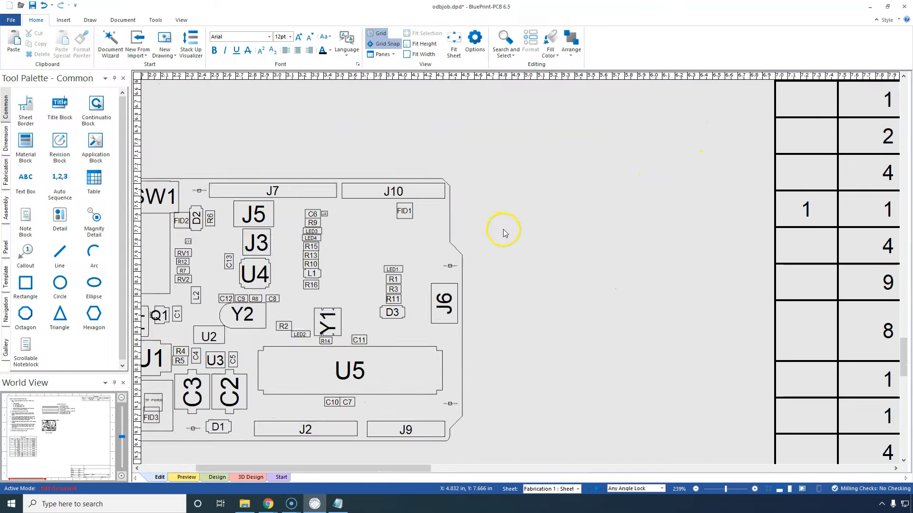
scroll(506, 227, "down", 1)
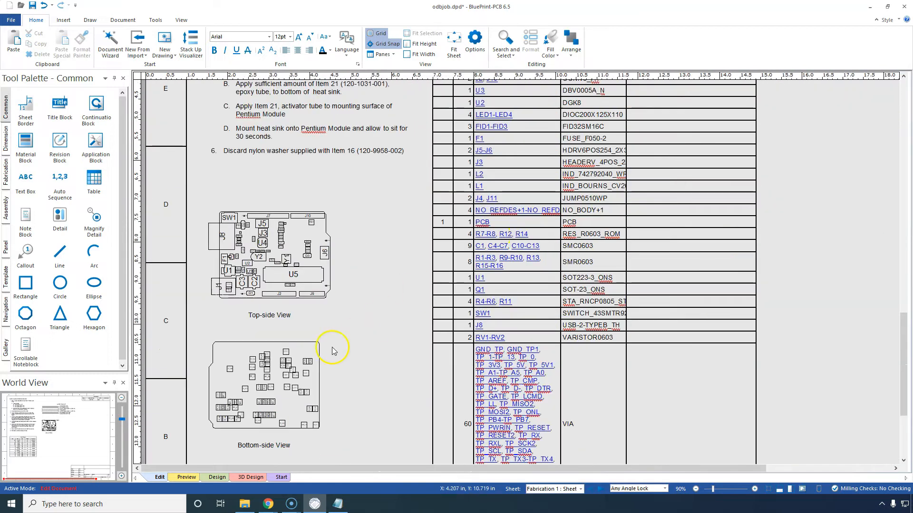
scroll(251, 398, "up", 3)
scroll(250, 398, "up", 5)
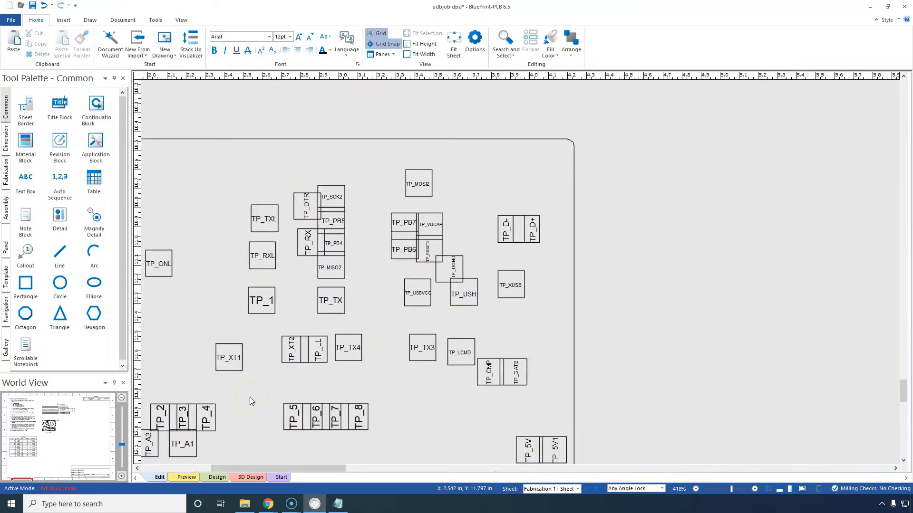
scroll(369, 291, "down", 6)
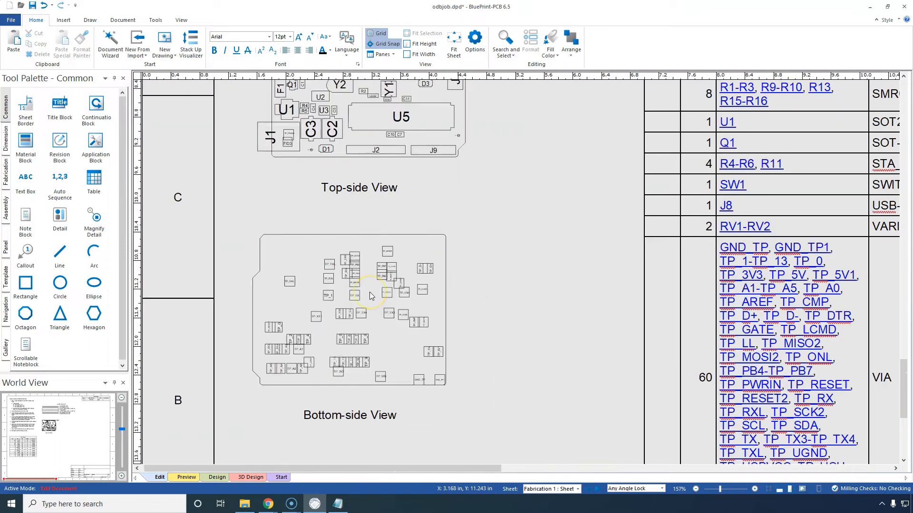
scroll(351, 252, "down", 1)
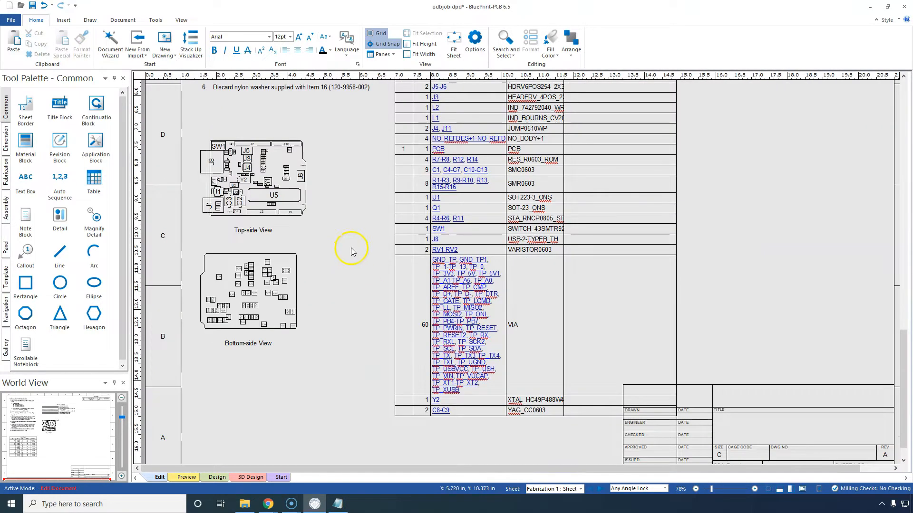
scroll(359, 244, "down", 1)
left_click_drag(903, 336, 899, 365)
scroll(728, 244, "down", 1)
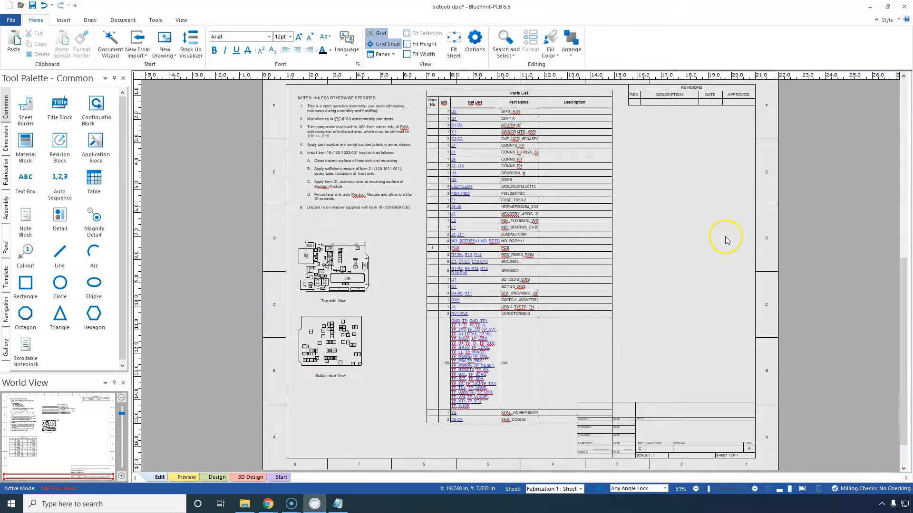
- Place a Magnify Detail on the fabrication sheet's drill pattern, over the lower rows of square and diamond drill symbols
scroll(728, 239, "up", 5)
scroll(726, 240, "up", 4)
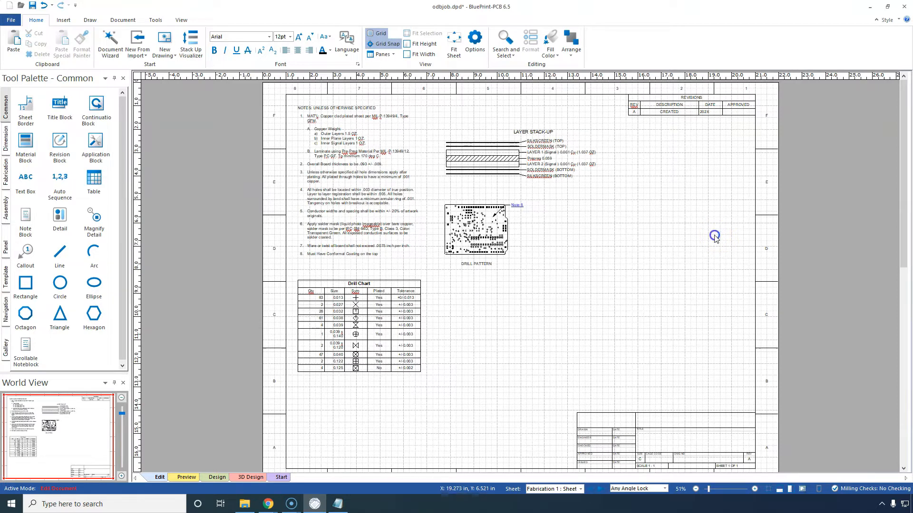
left_click_drag(902, 184, 902, 206)
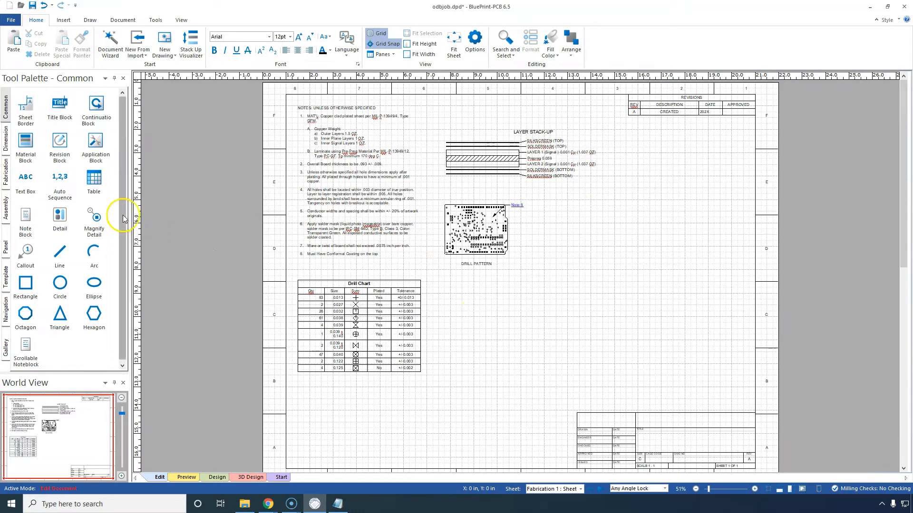
left_click(97, 218)
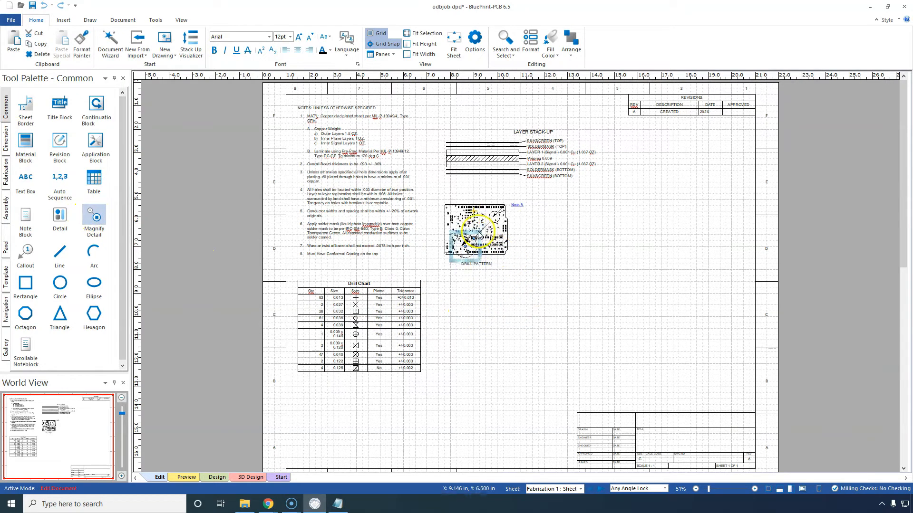
scroll(460, 244, "up", 5)
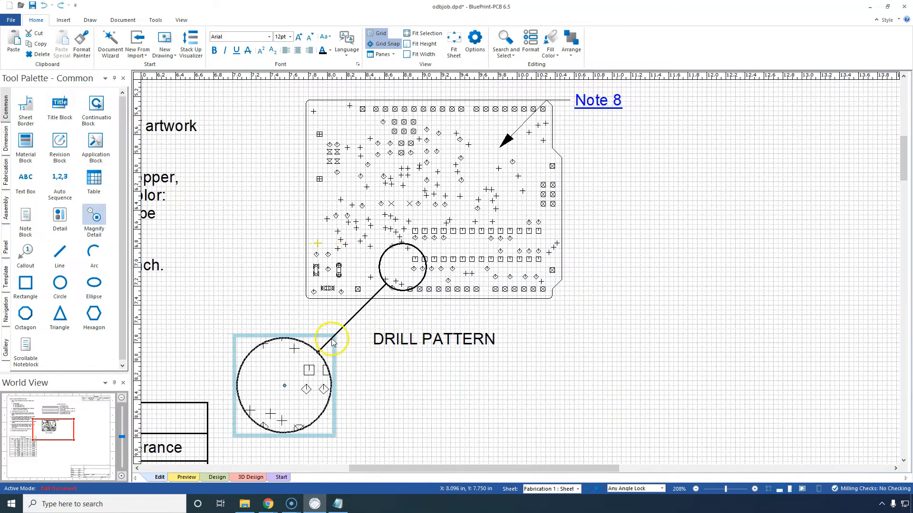
left_click(357, 342)
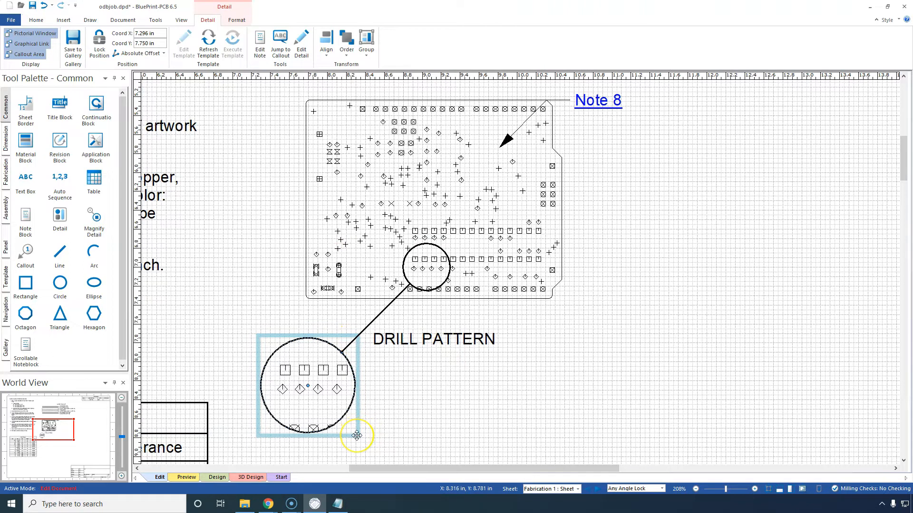
- Enlarge the magnified detail to about 3 in across and position it beside the drill pattern, below the Note 8 callout
left_click_drag(357, 435, 763, 240)
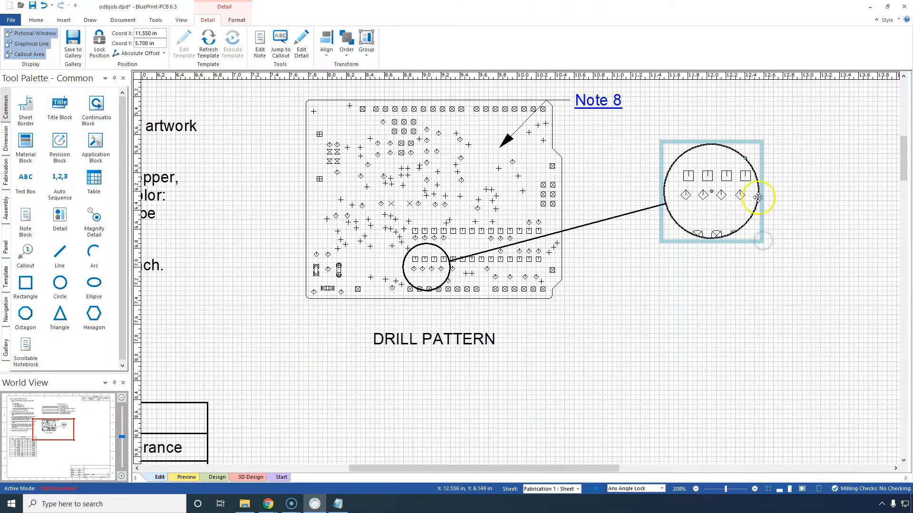
left_click_drag(744, 155, 847, 117)
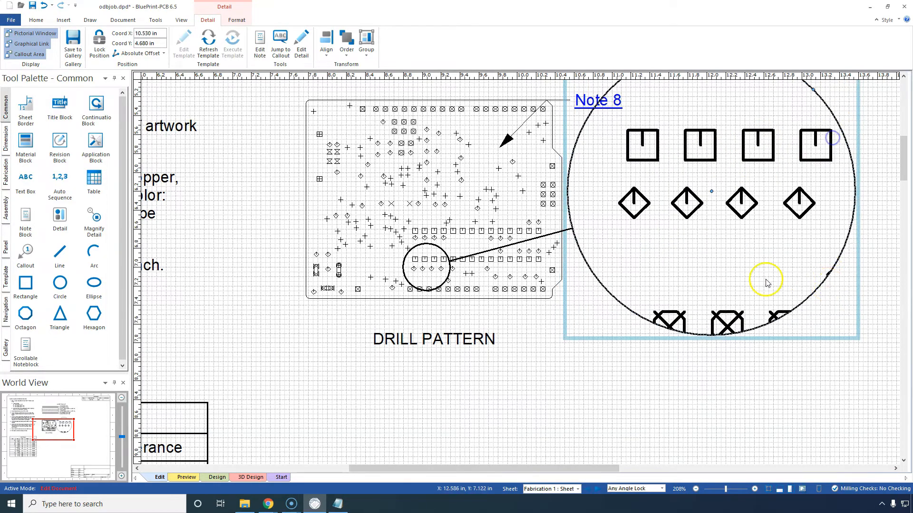
scroll(752, 271, "down", 5)
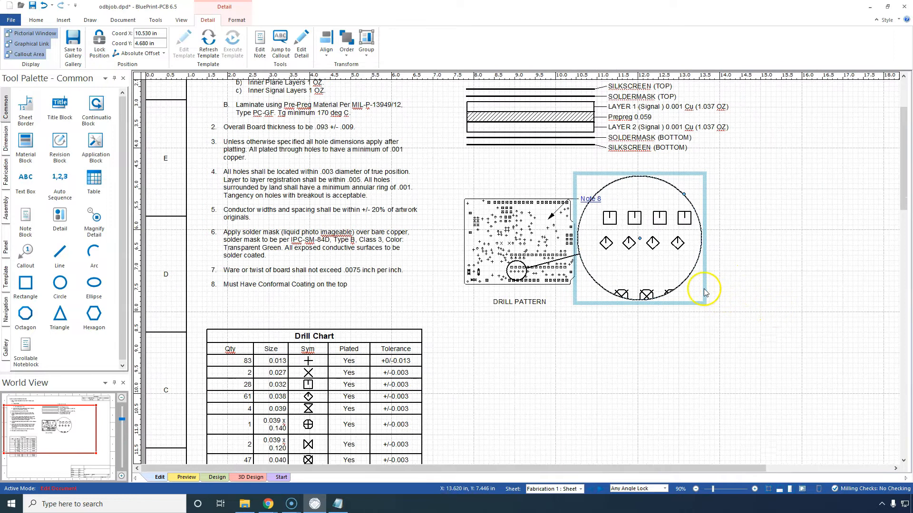
left_click_drag(705, 284, 766, 358)
key("Escape")
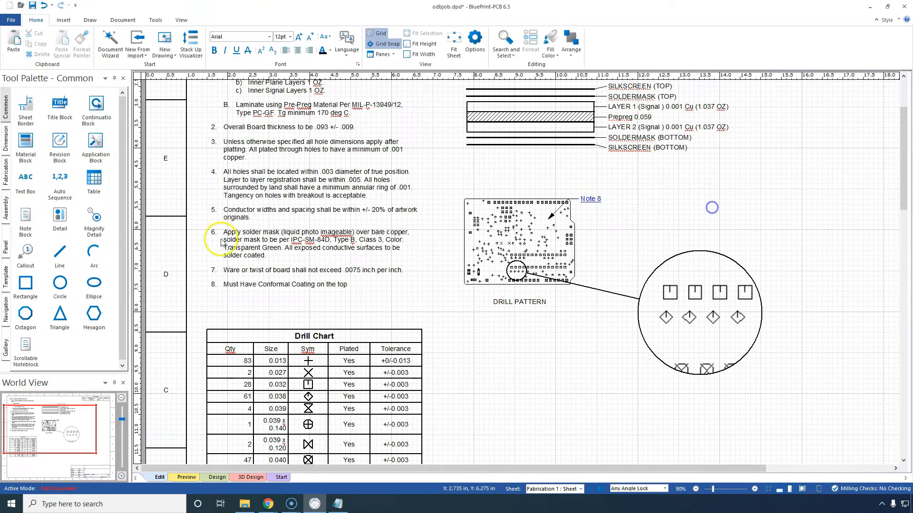
- Auto-dimension the top edge of the drill pattern's board outline, placing the horizontal dimension above the board
left_click(5, 137)
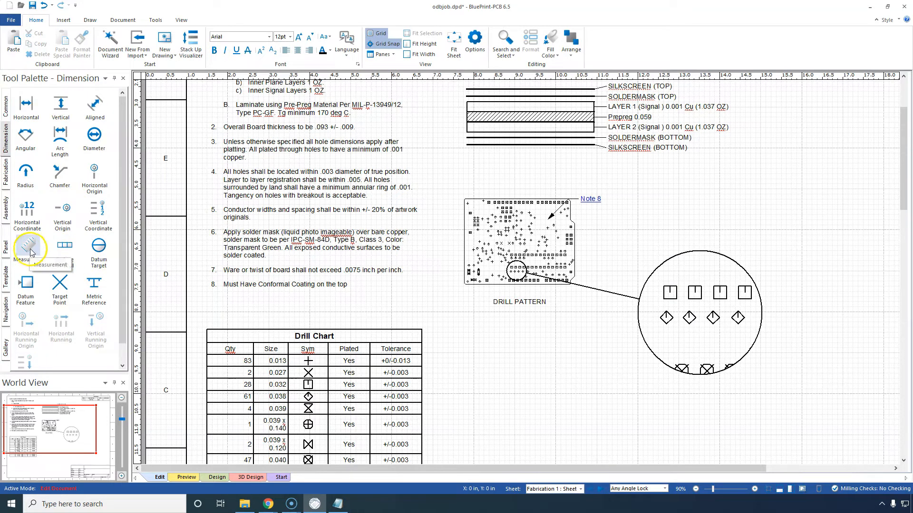
left_click(155, 20)
left_click(118, 19)
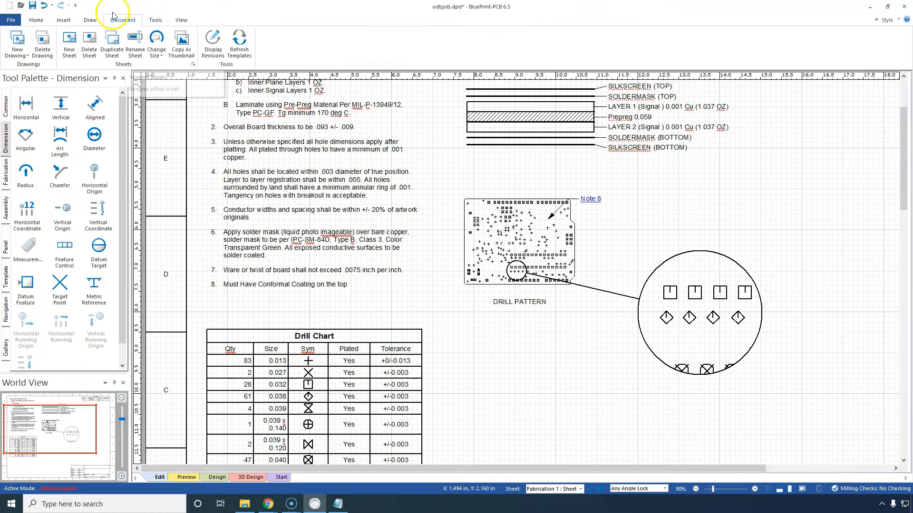
left_click(90, 20)
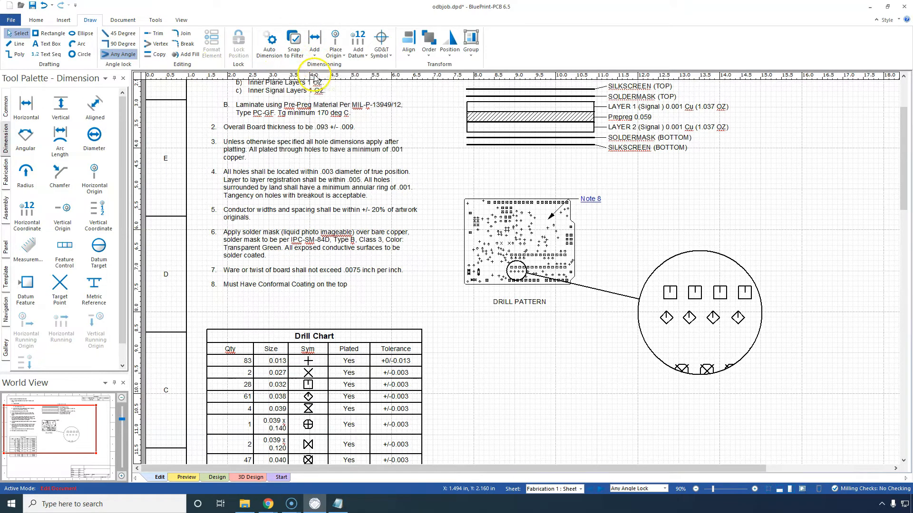
left_click(270, 42)
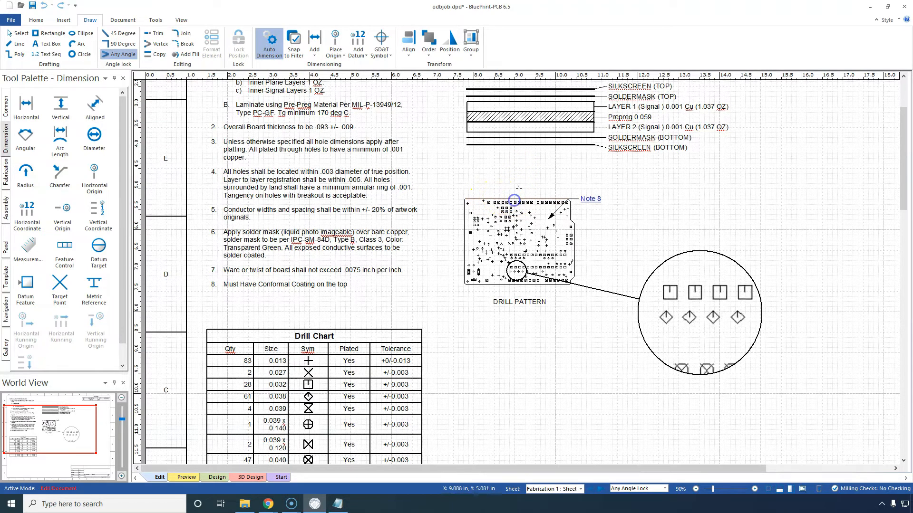
left_click(511, 197)
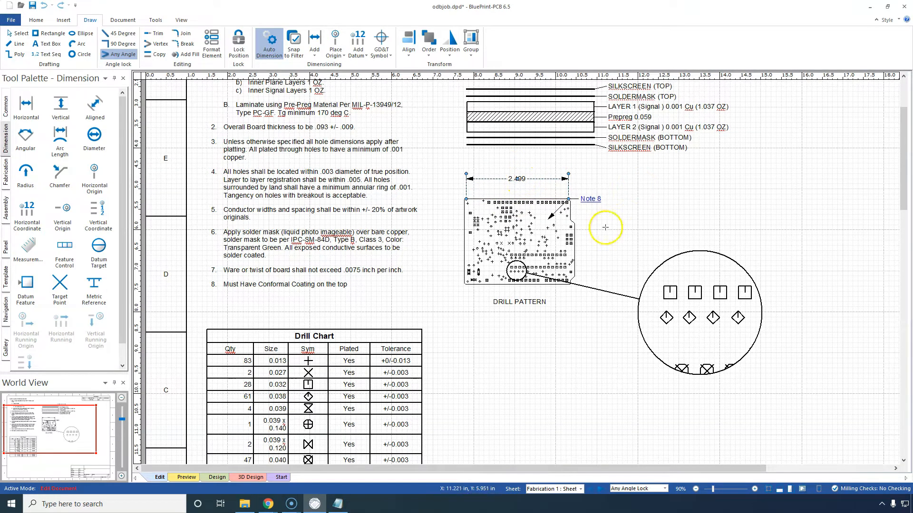
- Auto-dimension the board outline's left edge, long right edge and short upper-right edge, placing the vertical dimensions outside the board
left_click_drag(574, 241, 627, 244)
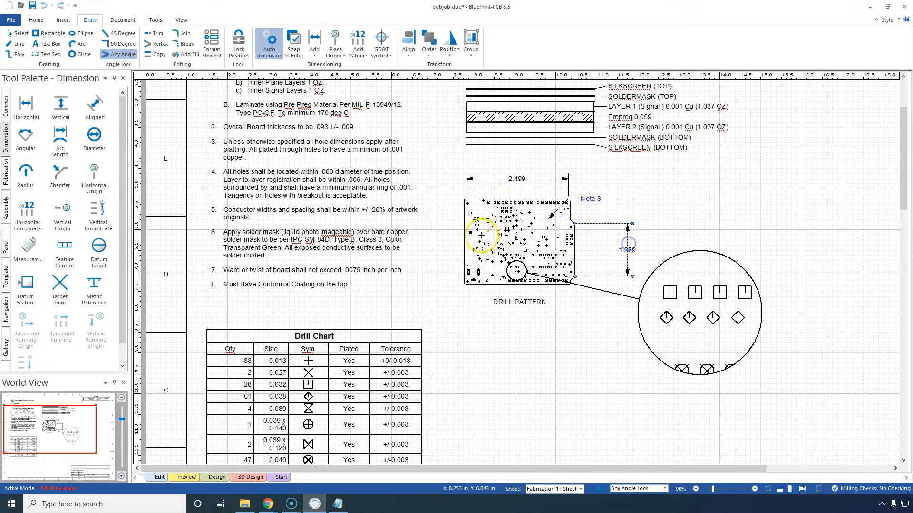
left_click_drag(464, 243, 432, 242)
left_click(560, 214)
left_click_drag(570, 215, 600, 214)
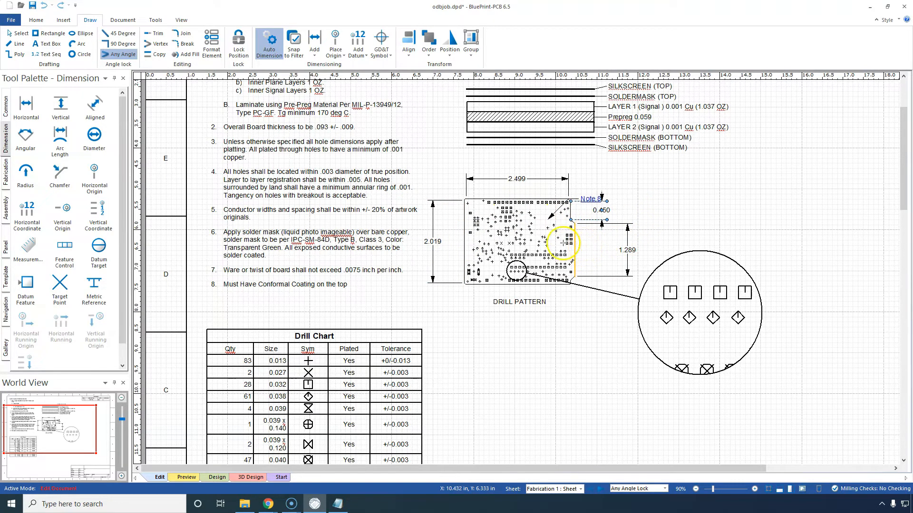
- Auto-dimension the bottom edge of the board outline, placing the horizontal dimension below the board
scroll(475, 285, "up", 3)
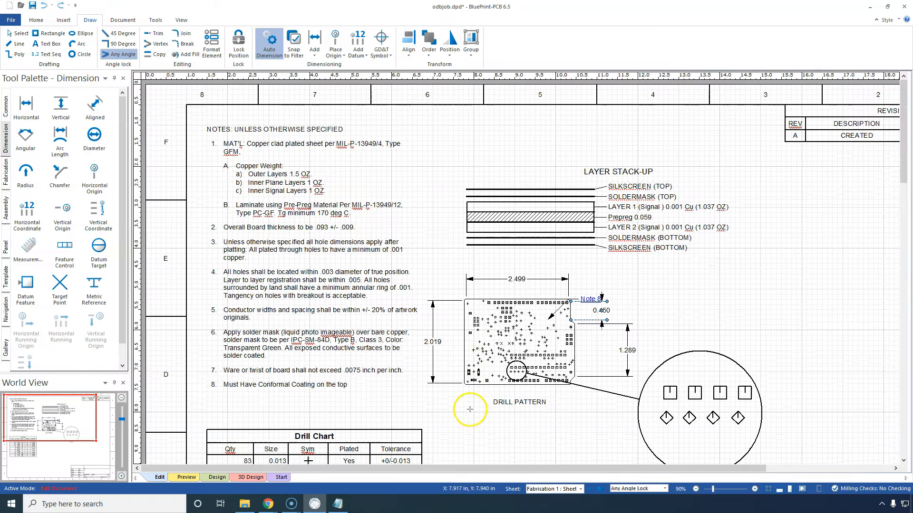
scroll(470, 409, "down", 3)
scroll(460, 372, "up", 10, "ctrl")
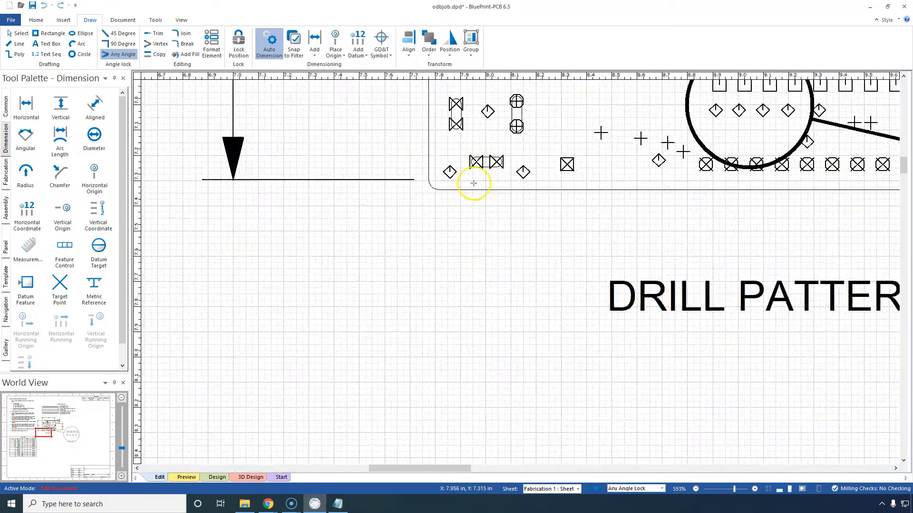
left_click(448, 190)
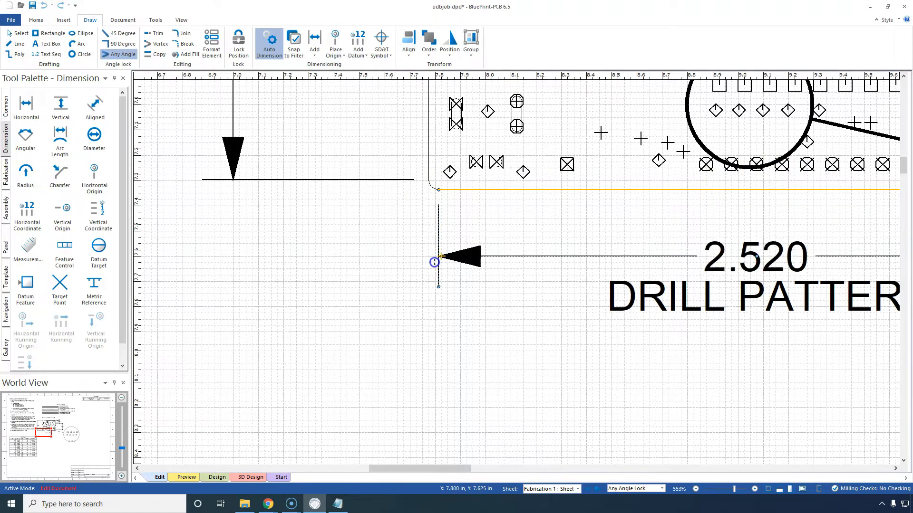
left_click(435, 295)
scroll(402, 239, "down", 4)
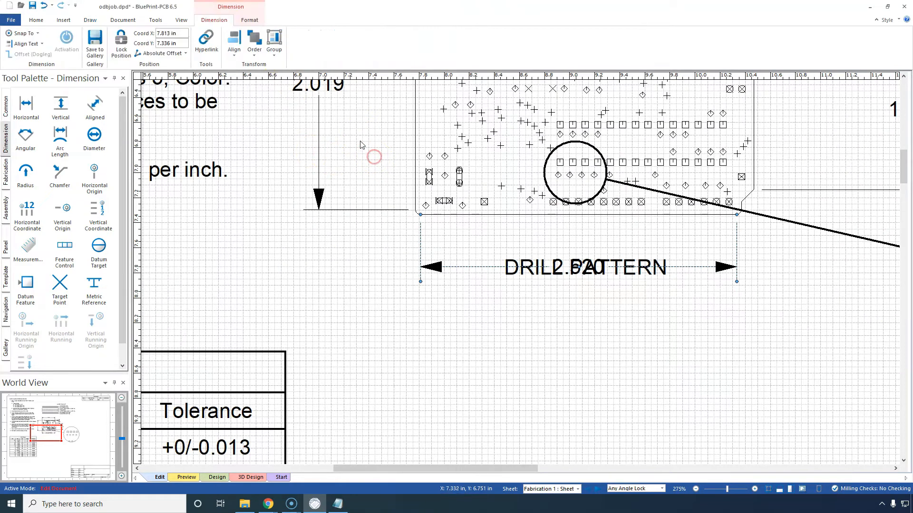
- Add a horizontal dimension from the rightmost hole of the drill pattern's bottom row to the lower corner of the angled board edge
left_click(121, 20)
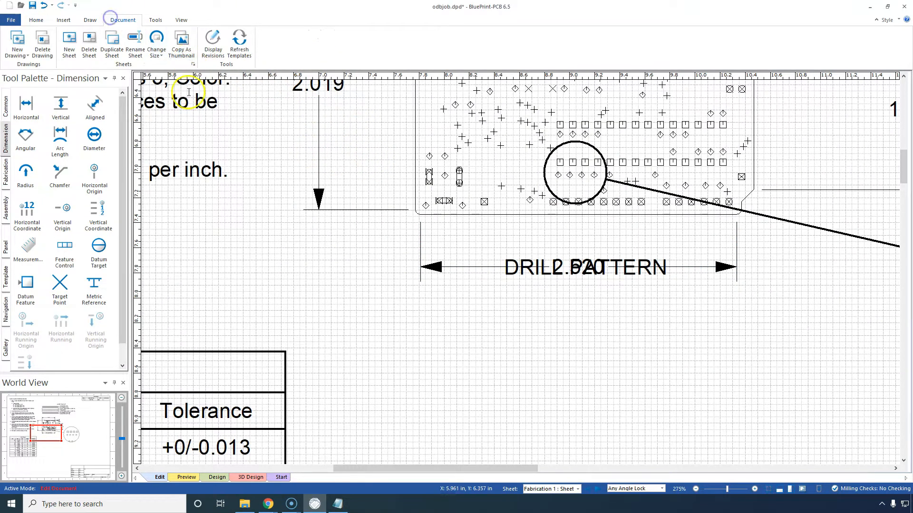
left_click(90, 20)
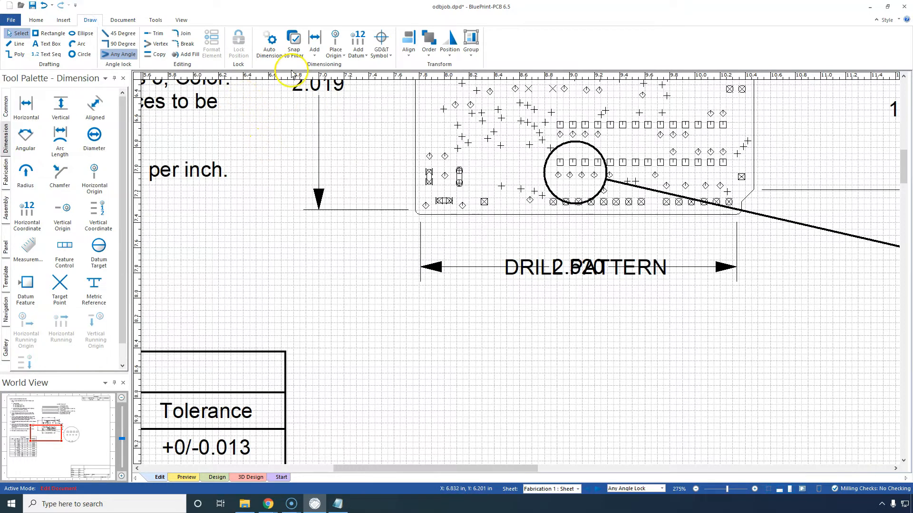
left_click(316, 56)
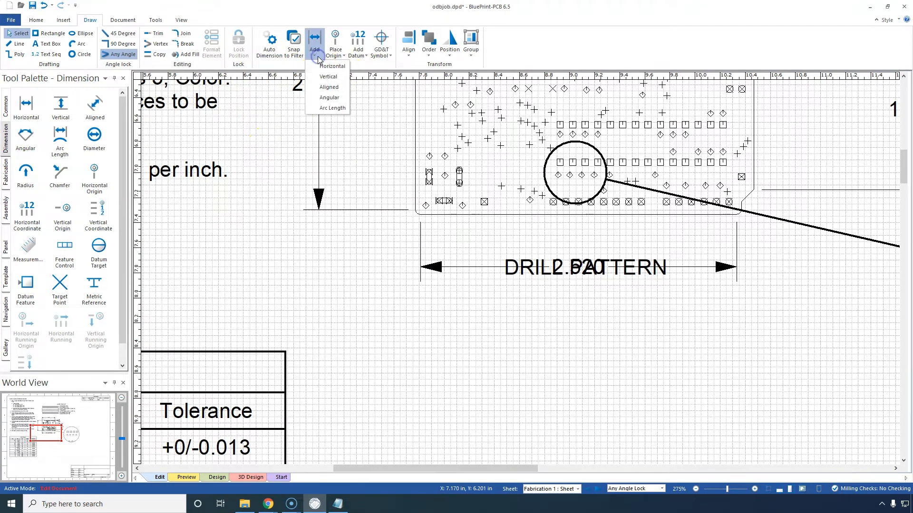
left_click(324, 72)
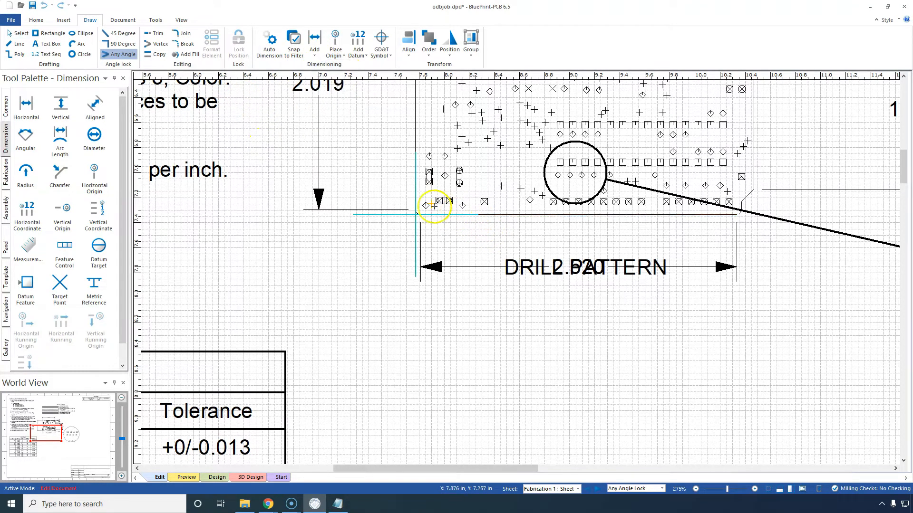
scroll(438, 211, "up", 3)
scroll(513, 244, "down", 3)
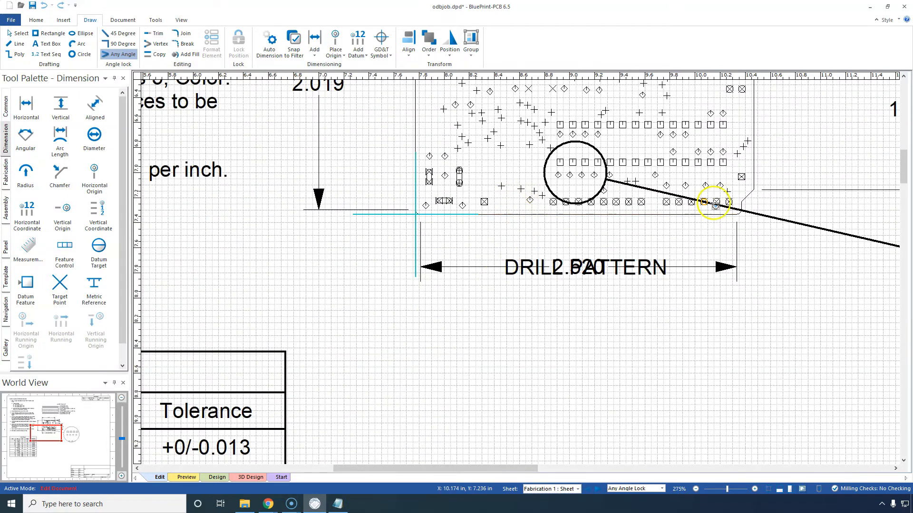
scroll(738, 206, "up", 2, "ctrl")
scroll(738, 205, "up", 2, "ctrl")
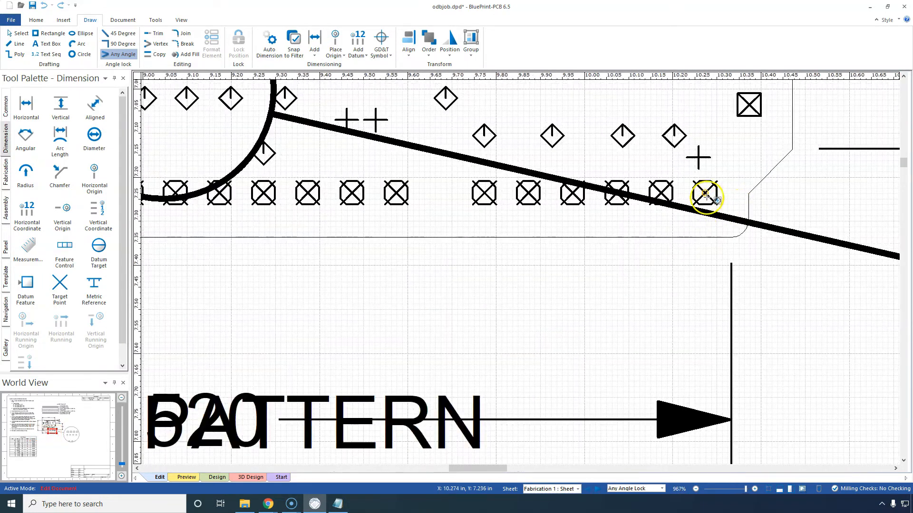
left_click(713, 211)
left_click(704, 193)
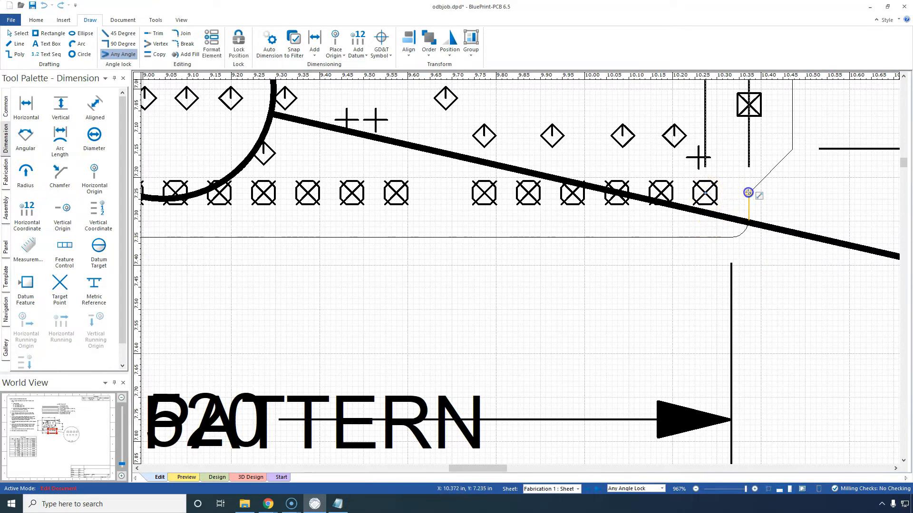
left_click(748, 193)
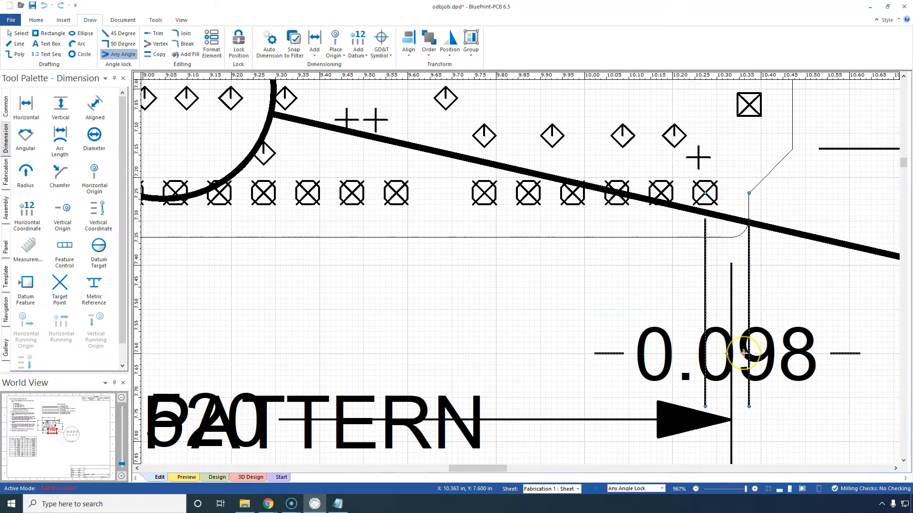
- Place the hole-to-edge dimension below the DRILL PATTERN label, near the board's lower-right corner
scroll(751, 351, "down", 3, "ctrl")
scroll(744, 353, "down", 5)
left_click(745, 393)
left_click(704, 395)
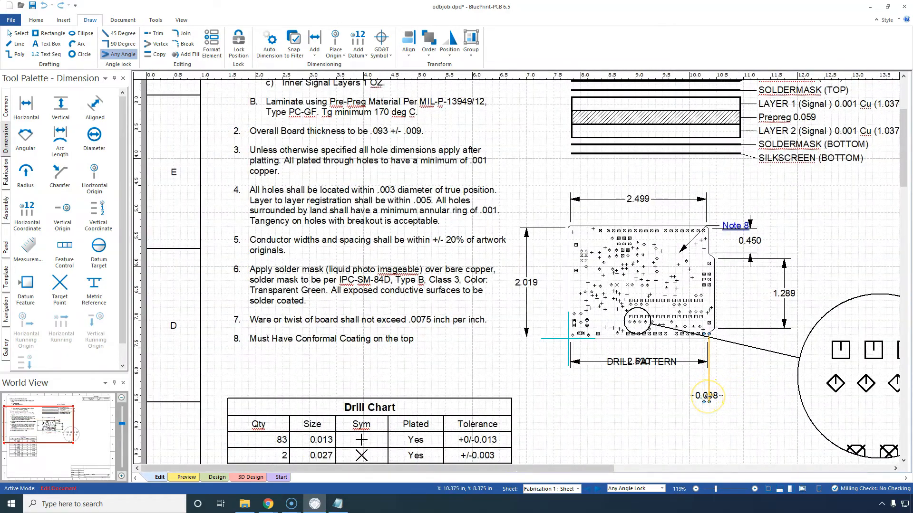
scroll(707, 396, "up", 6)
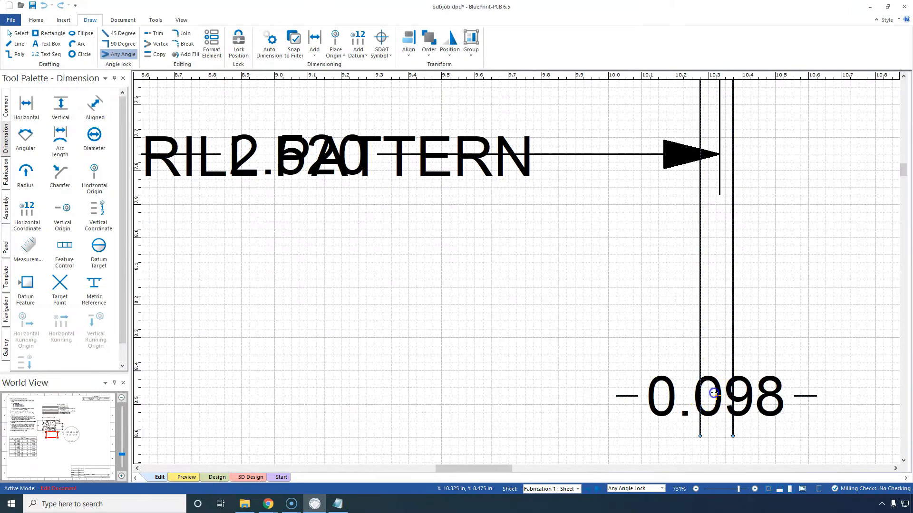
scroll(587, 243, "down", 4)
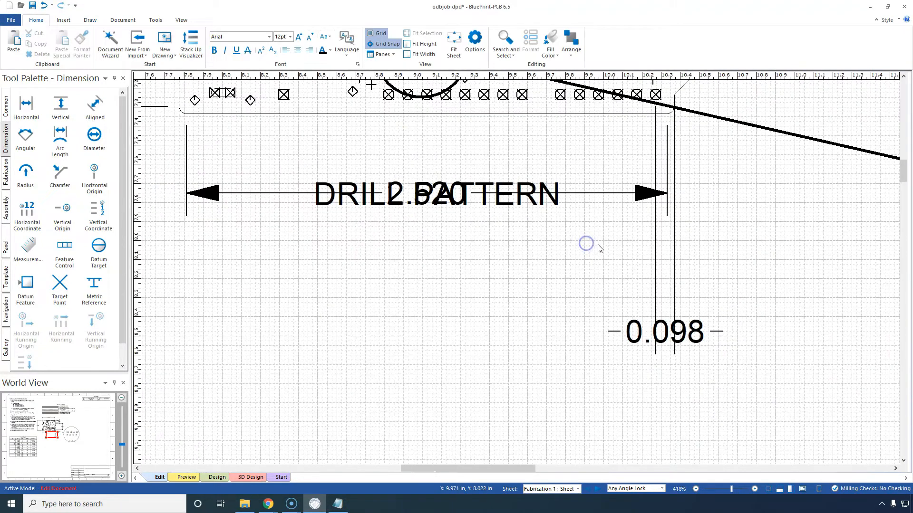
- Place a horizontal origin at the board outline's lower-left corner, at about X 7.770 in, Y 7.340 in
scroll(599, 248, "down", 5)
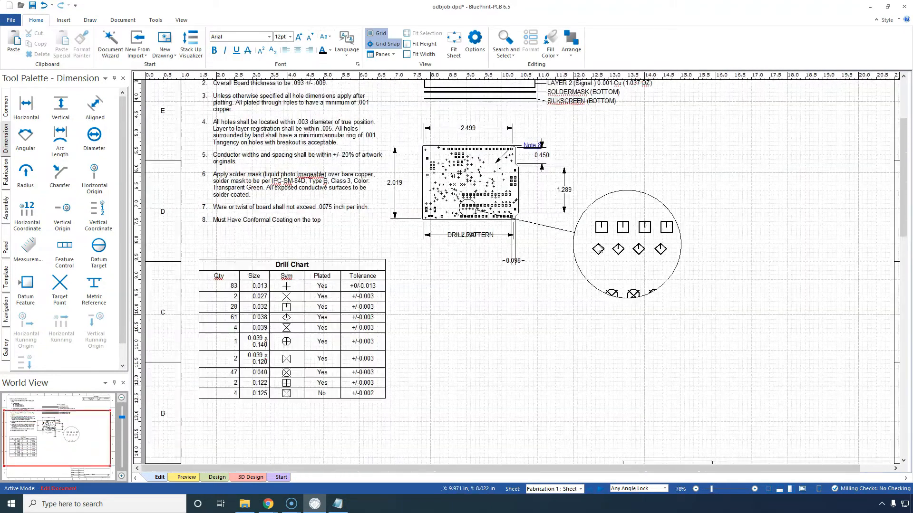
scroll(599, 249, "down", 1)
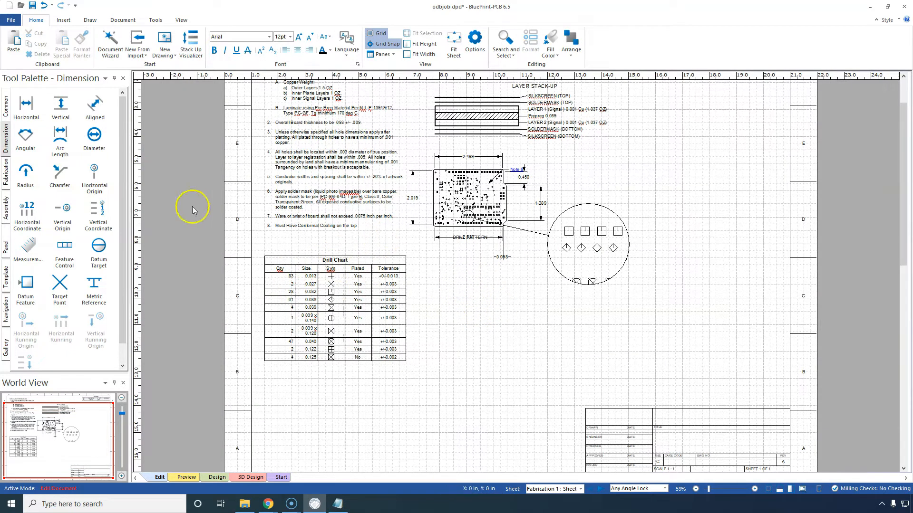
left_click(96, 170)
scroll(432, 267, "up", 2)
left_click(433, 280)
scroll(432, 267, "up", 10)
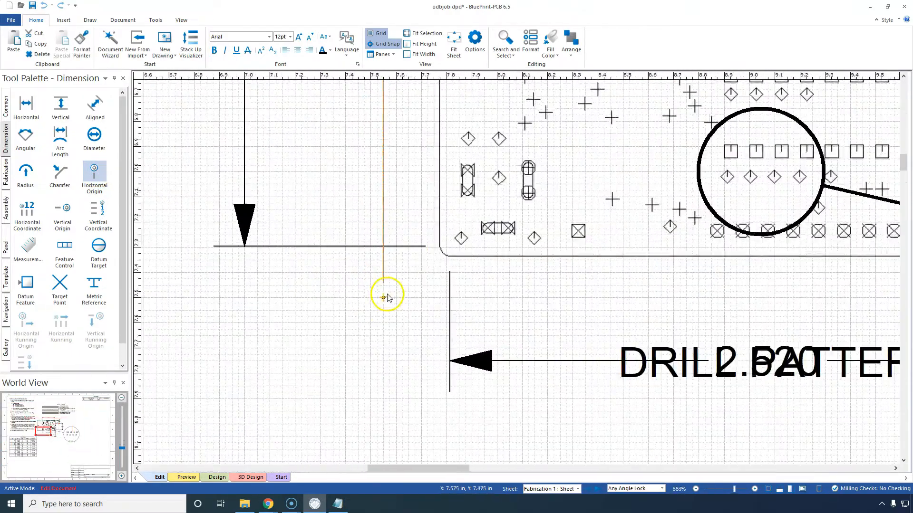
scroll(432, 258, "up", 6)
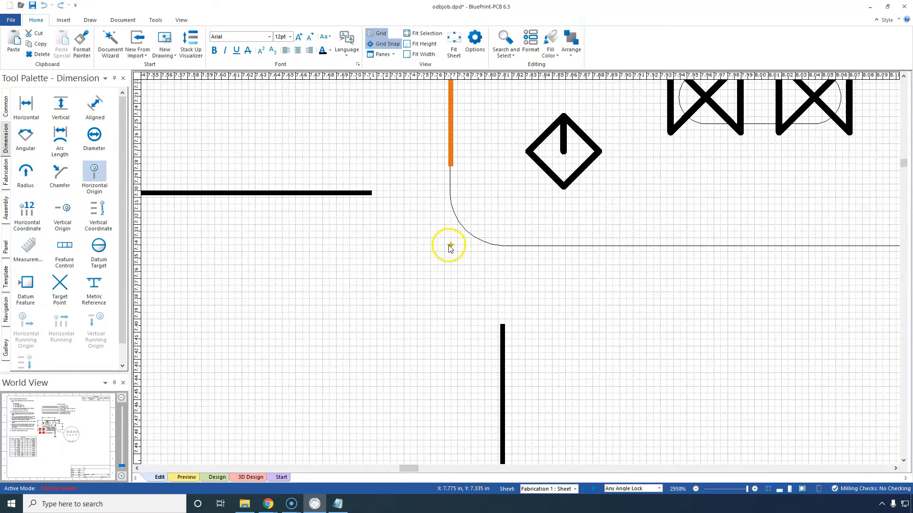
scroll(449, 248, "up", 1)
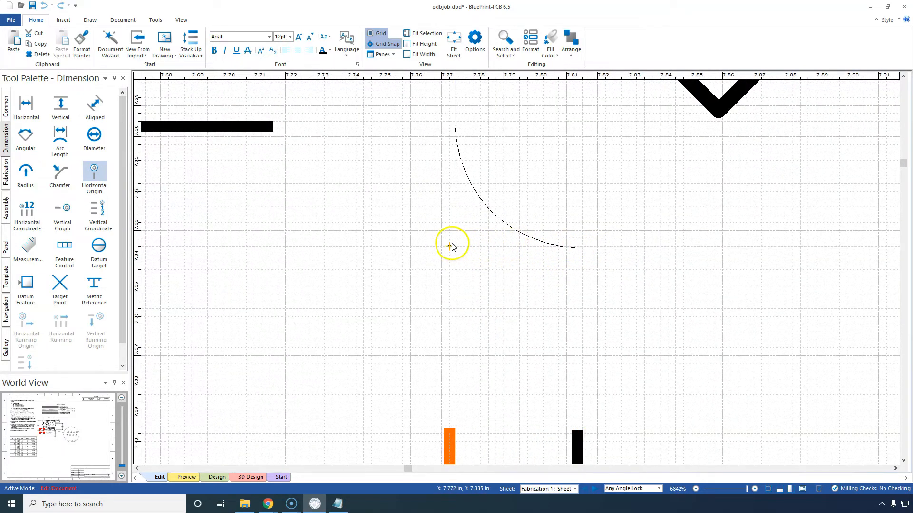
scroll(438, 247, "down", 5)
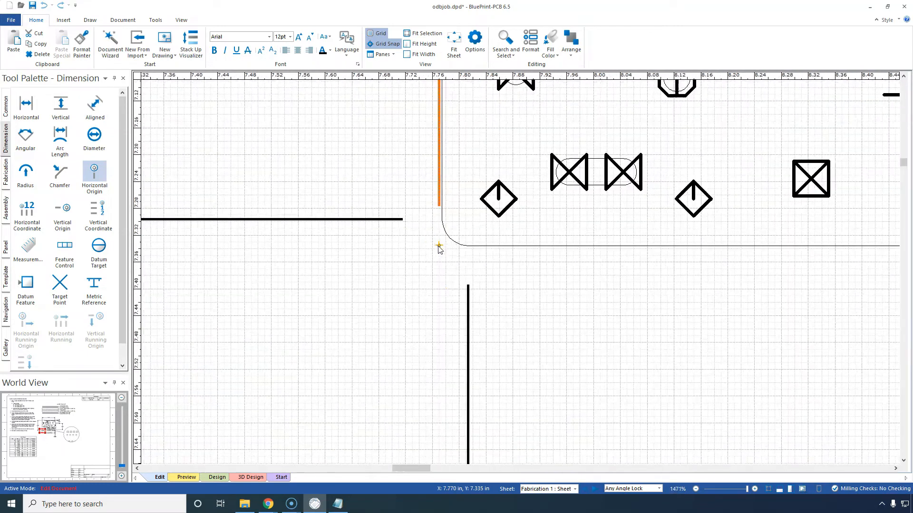
left_click(438, 249)
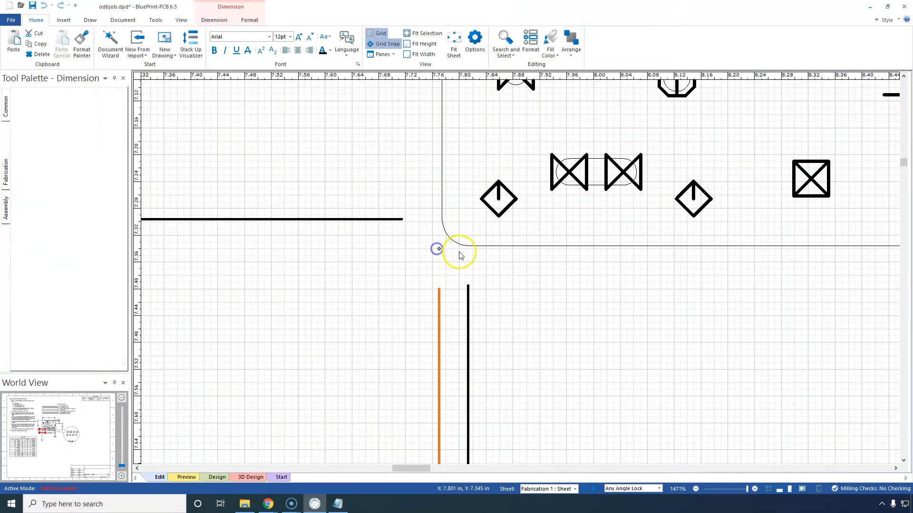
scroll(475, 265, "down", 5)
scroll(476, 267, "down", 5)
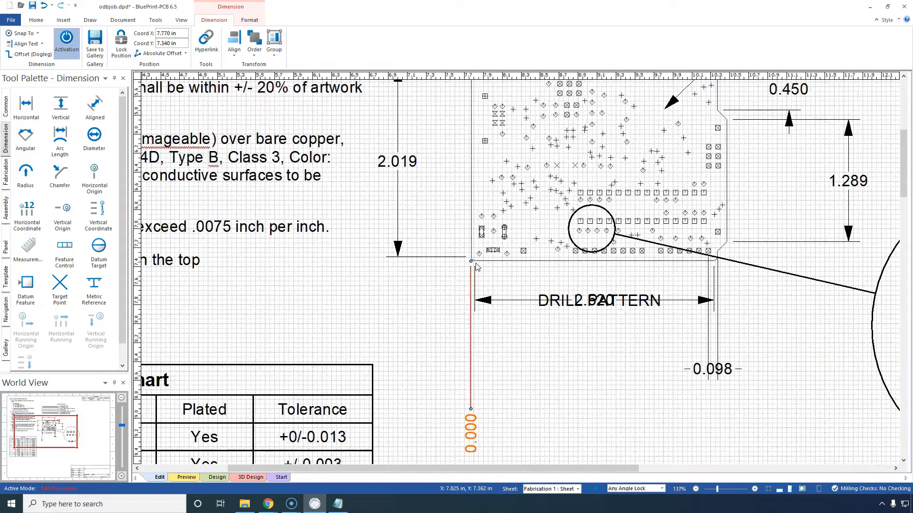
left_click(235, 277)
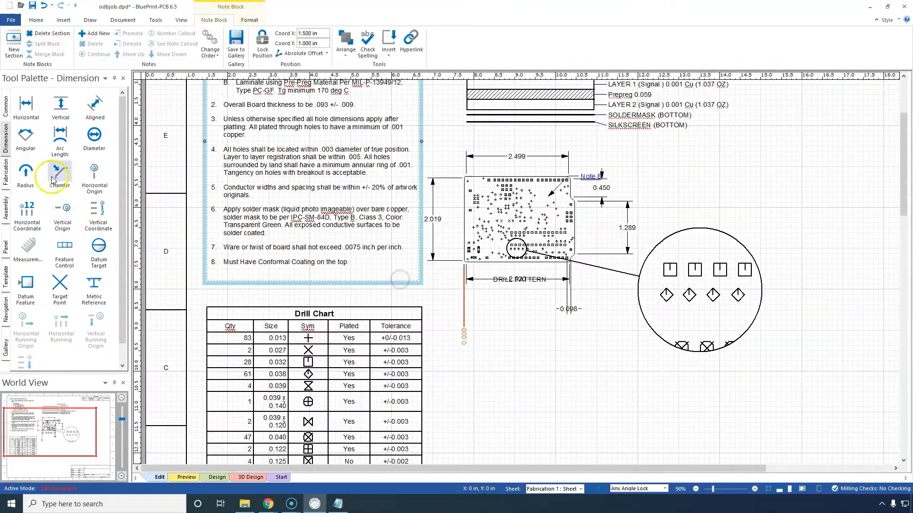
scroll(123, 199, "down", 1)
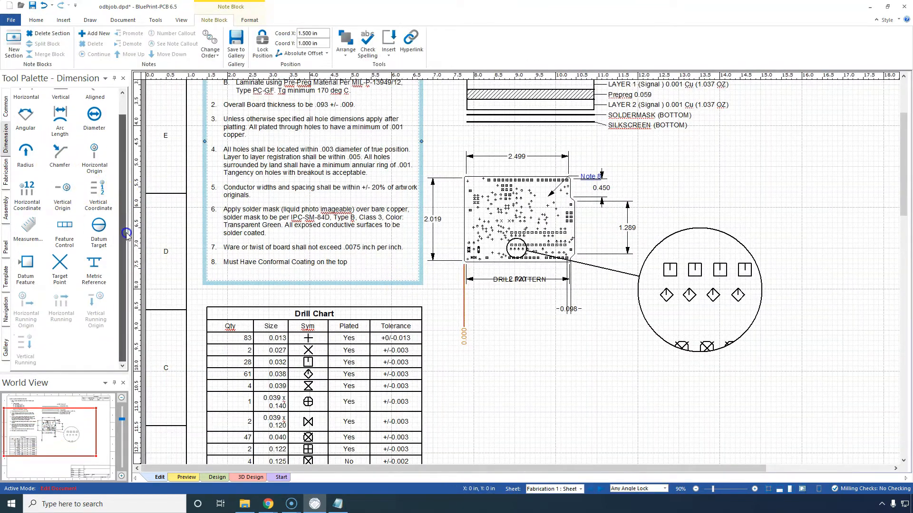
left_click(9, 251)
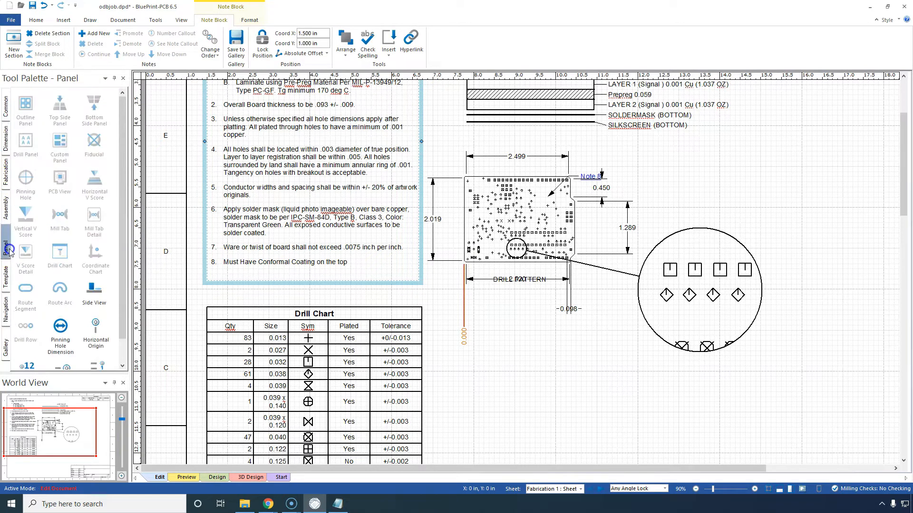
scroll(81, 193, "down", 1)
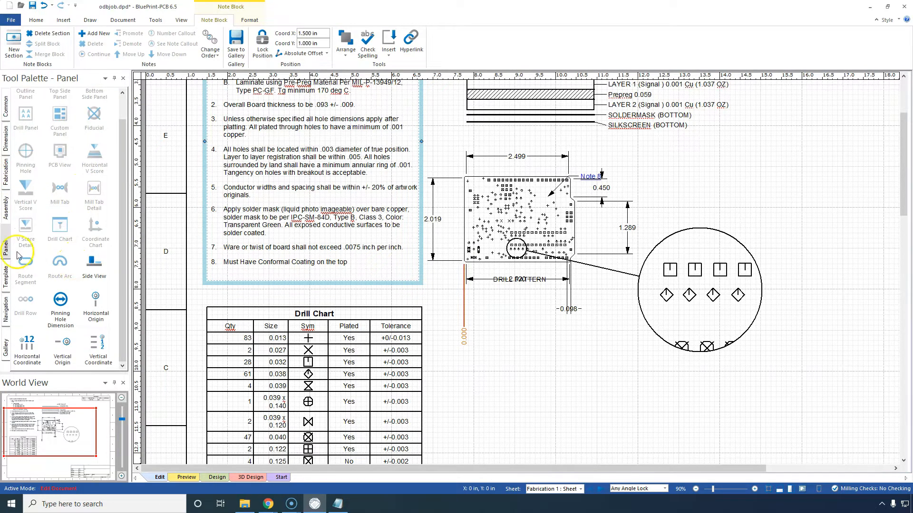
left_click(5, 274)
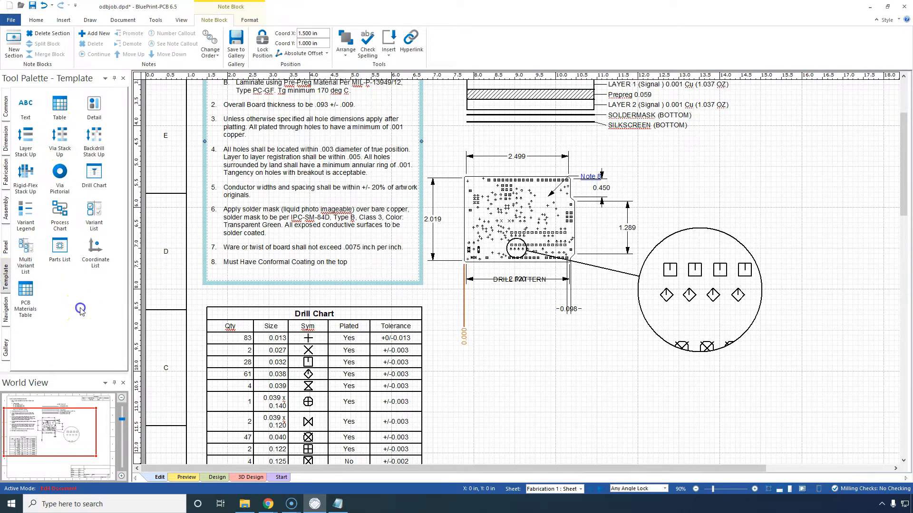
- Add a 3D PCB assembly view to the Assembly 1 sheet, in the empty area beside the parts list at X 16.500 in, Y 5.608 in
left_click(65, 151)
left_click(6, 347)
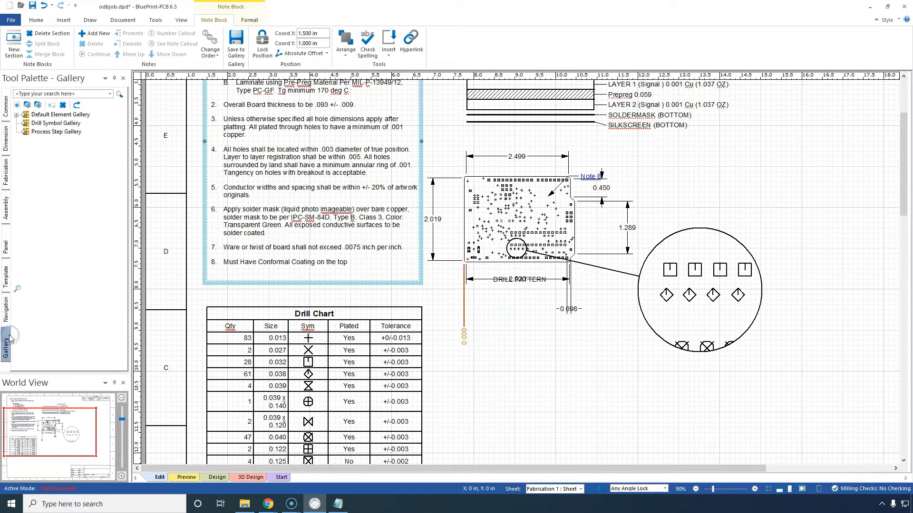
left_click(7, 246)
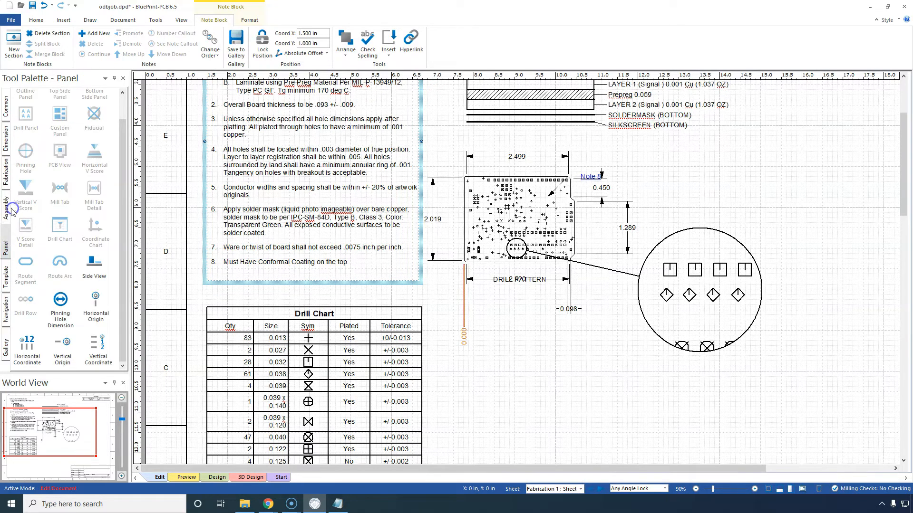
left_click(12, 209)
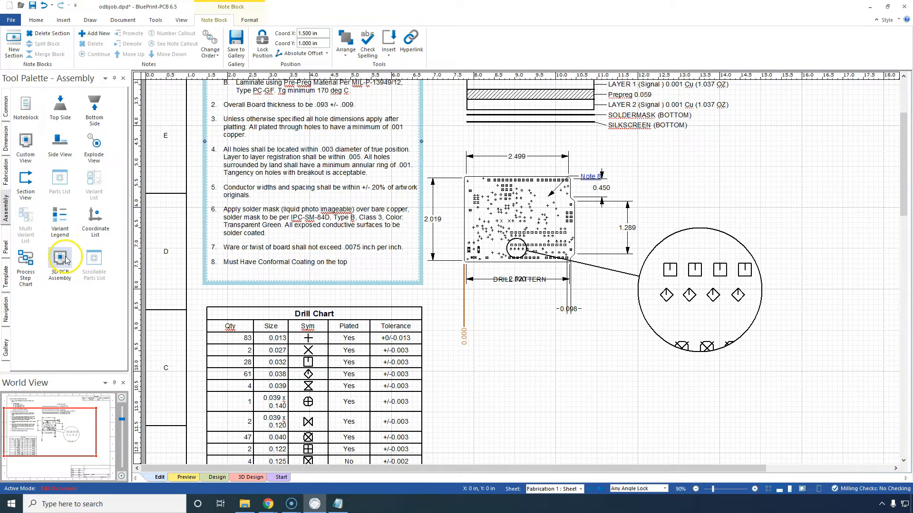
scroll(620, 369, "down", 3)
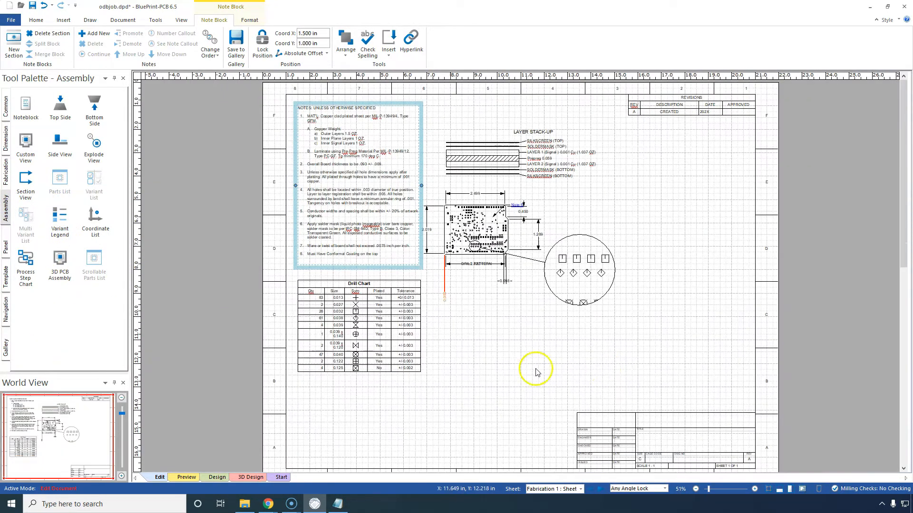
scroll(552, 358, "down", 10)
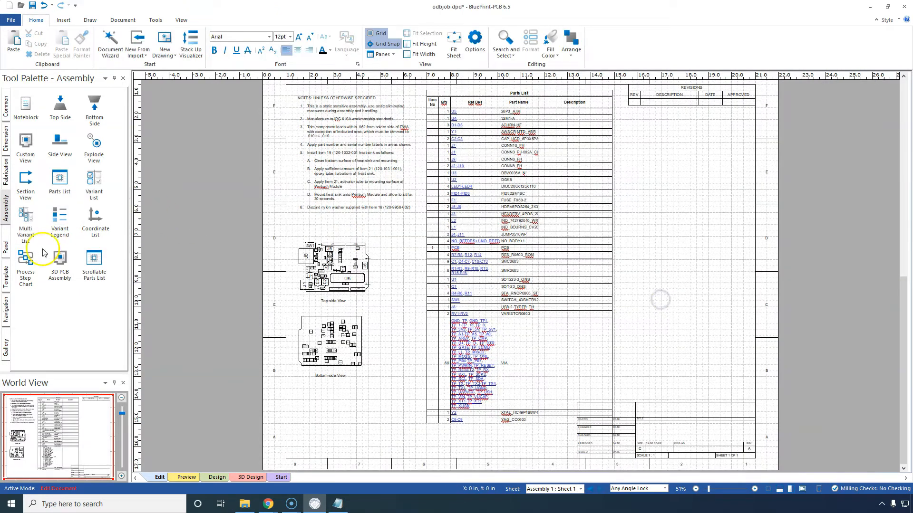
left_click_drag(60, 259, 684, 230)
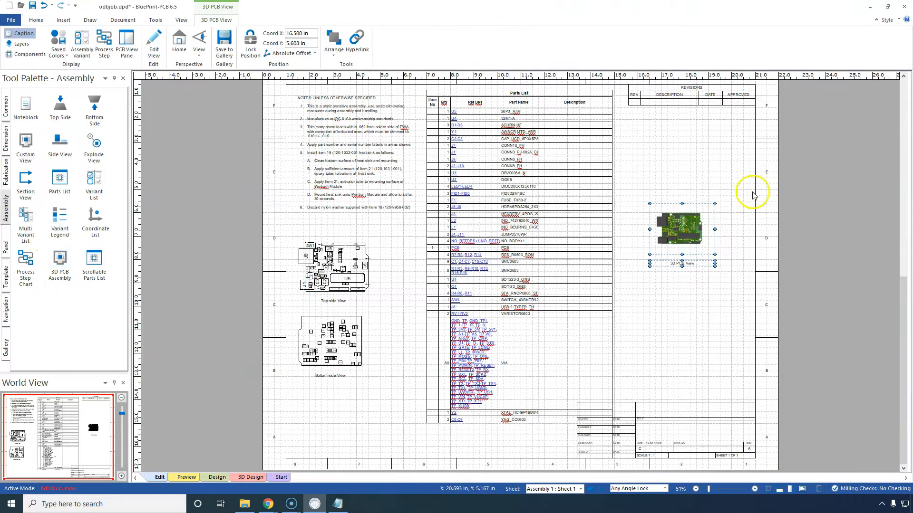
scroll(704, 215, "up", 5)
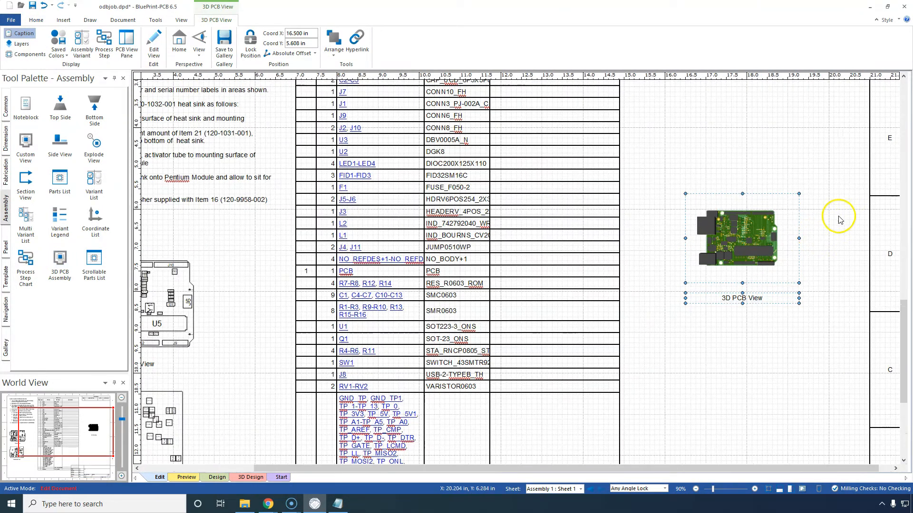
scroll(839, 219, "up", 2)
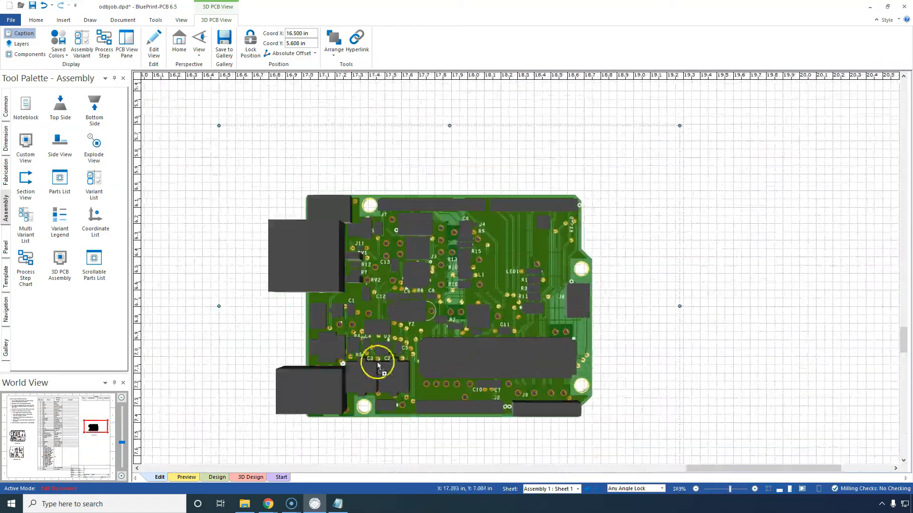
scroll(389, 363, "up", 3)
scroll(390, 363, "down", 7)
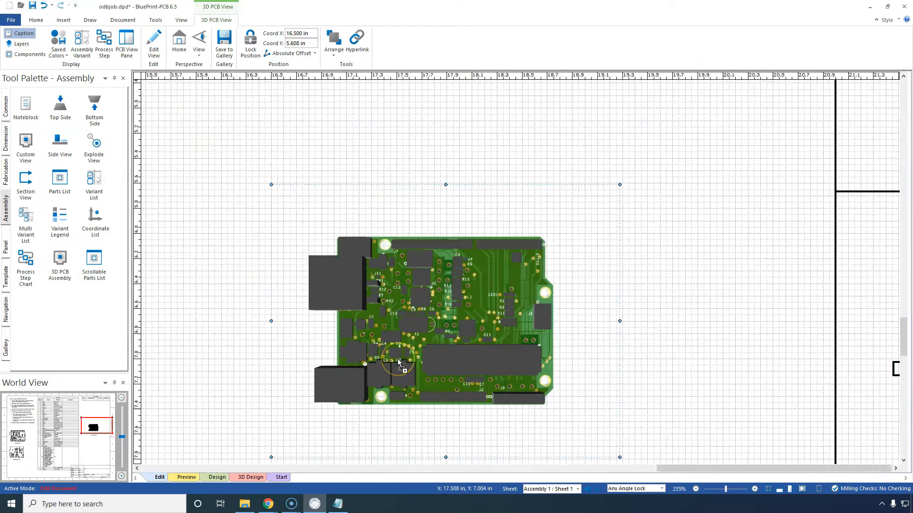
- Edit the placed 3D PCB view and rotate the board to an angled perspective showing its top side and component heights
right_click(657, 272)
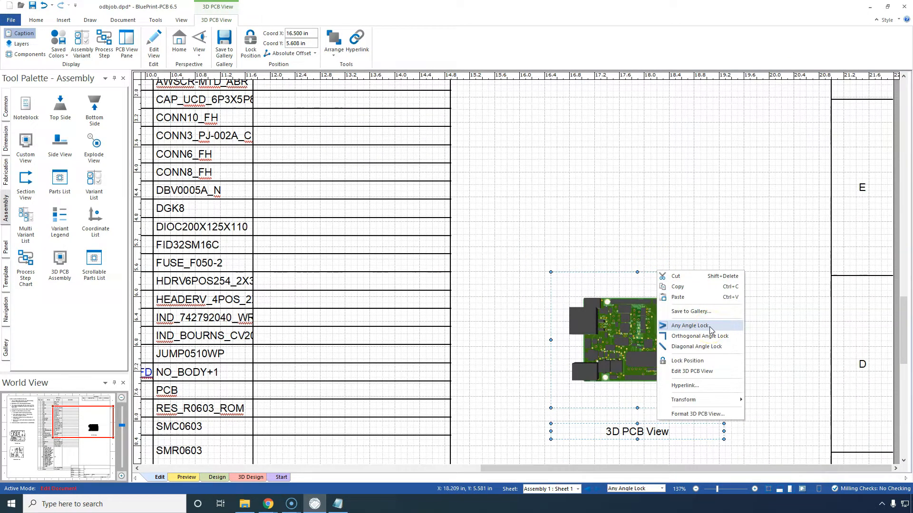
left_click(706, 374)
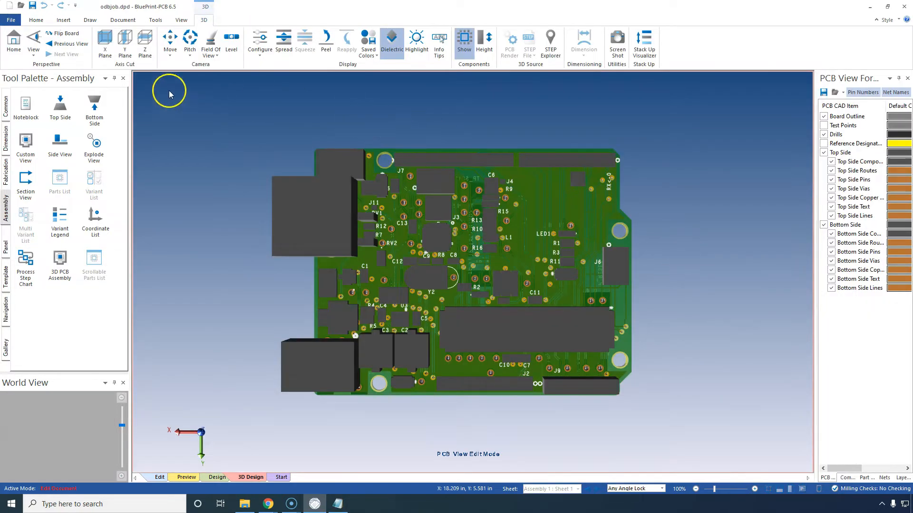
scroll(508, 238, "up", 4)
middle_click_drag(525, 278, 405, 377)
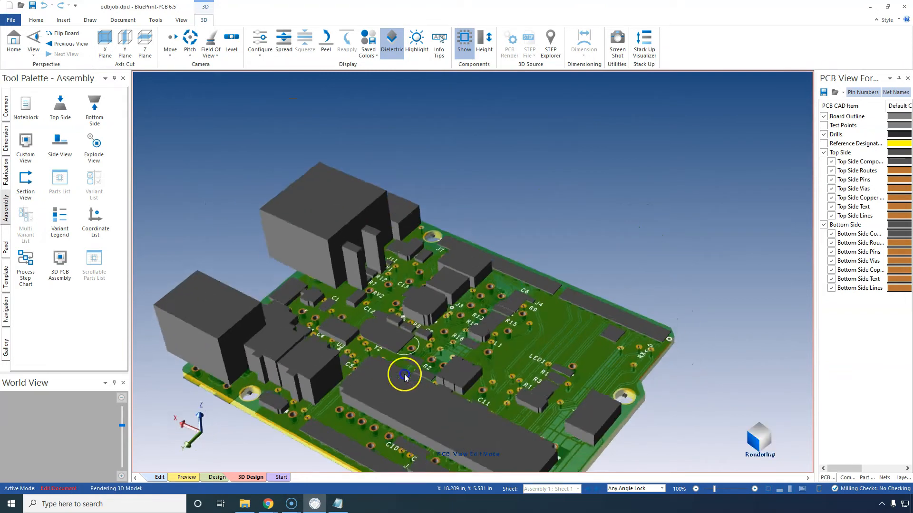
scroll(482, 333, "up", 5)
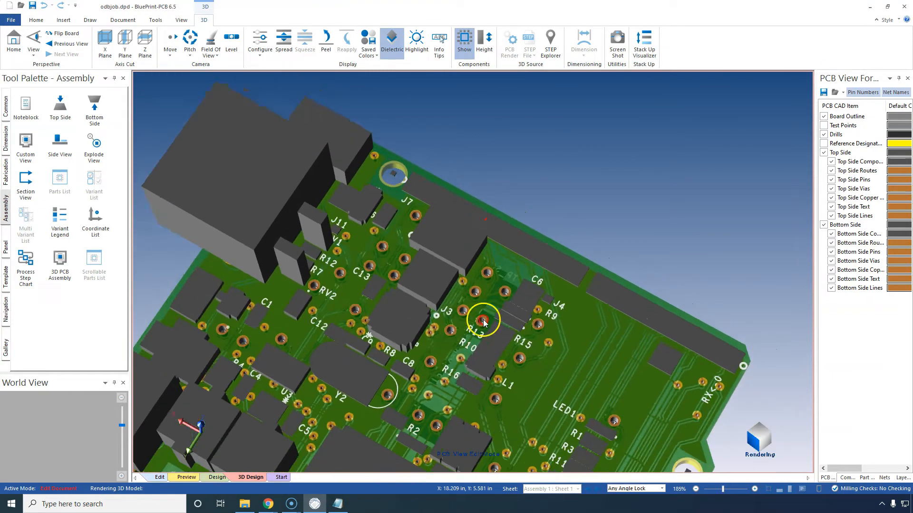
scroll(483, 320, "down", 3)
middle_click_drag(475, 399, 464, 258)
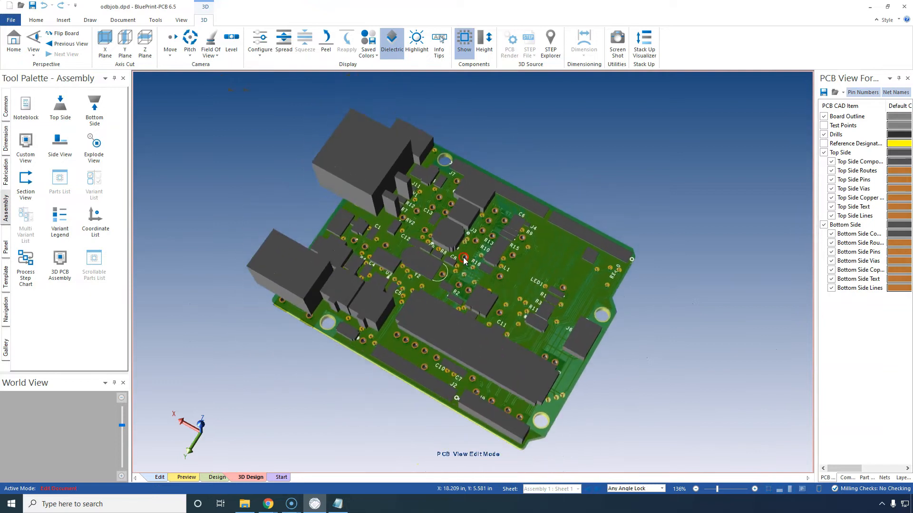
- Examine the rotated 3D PCB view and both drawing sheets in the preview and the editable document
left_click(217, 478)
left_click(186, 477)
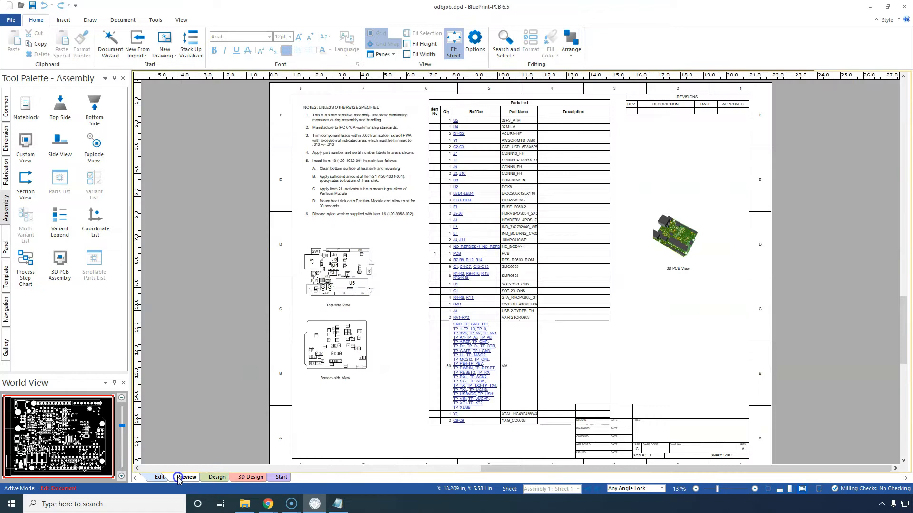
scroll(606, 375, "up", 3)
scroll(650, 316, "down", 2)
scroll(562, 310, "up", 2)
left_click(142, 477)
left_click(670, 216)
scroll(676, 244, "down", 2)
scroll(676, 244, "down", 4)
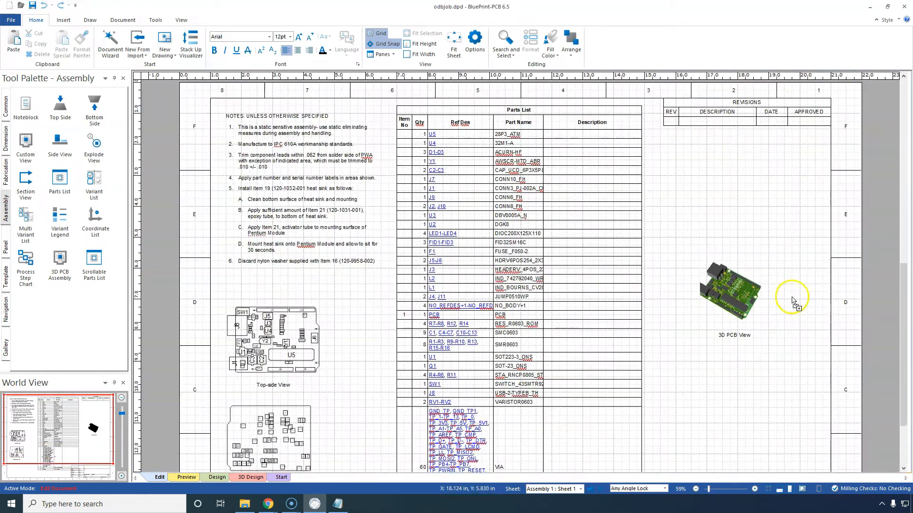
left_click(710, 266)
left_click(715, 250)
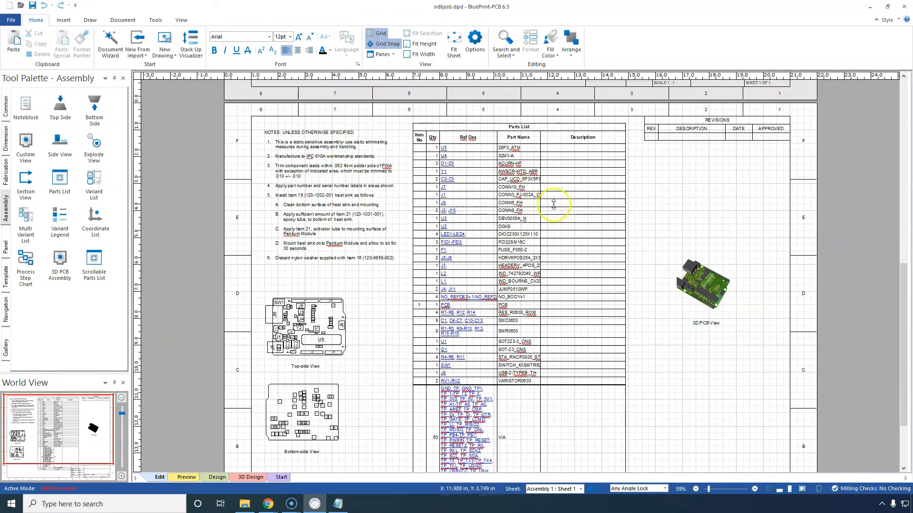
scroll(718, 251, "down", 2)
left_click(655, 218)
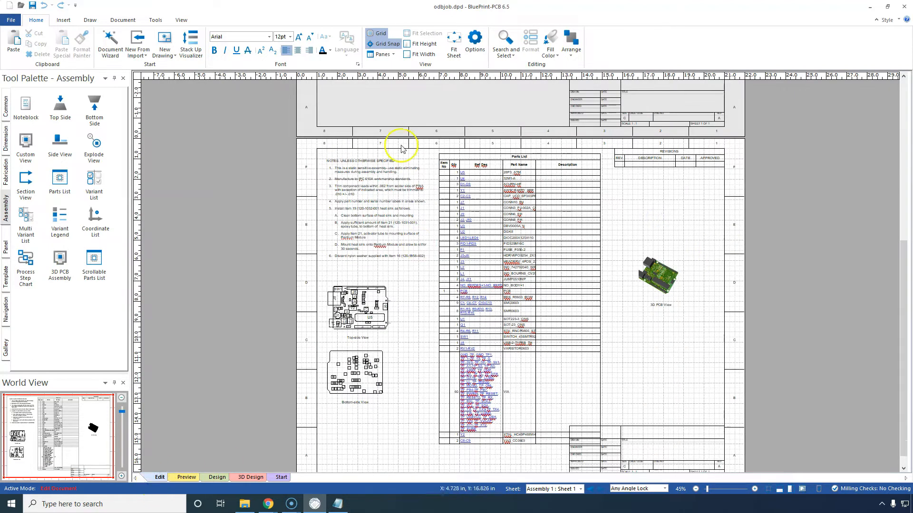
left_click(188, 477)
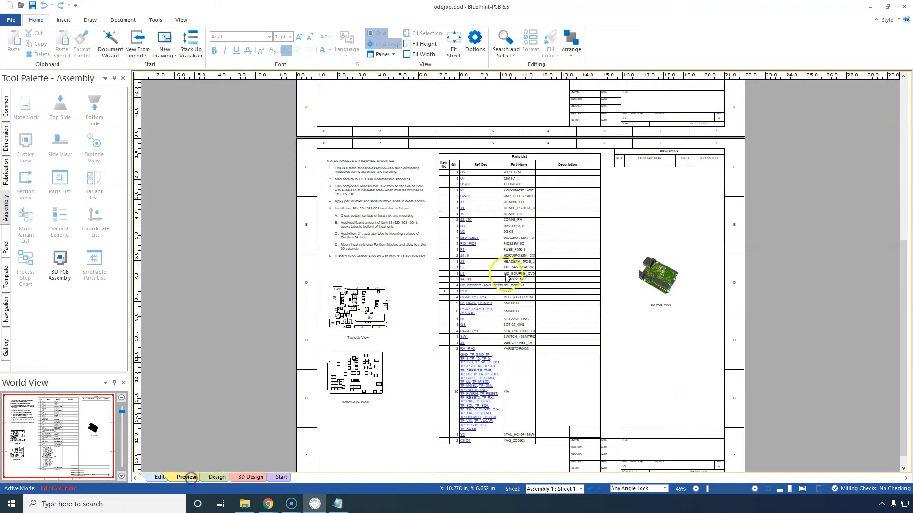
scroll(600, 283, "up", 5)
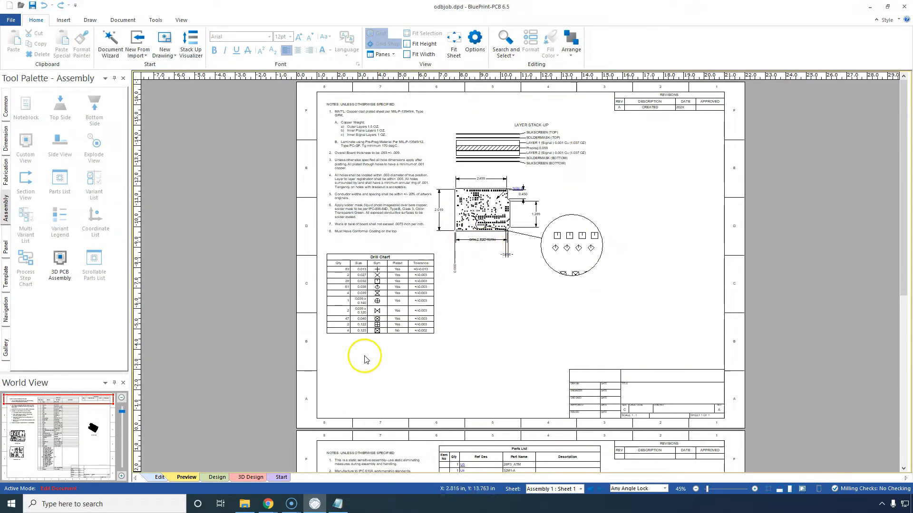
- Look over the board layout, 3D design and start page views, ending back at the sheet preview
left_click(212, 479)
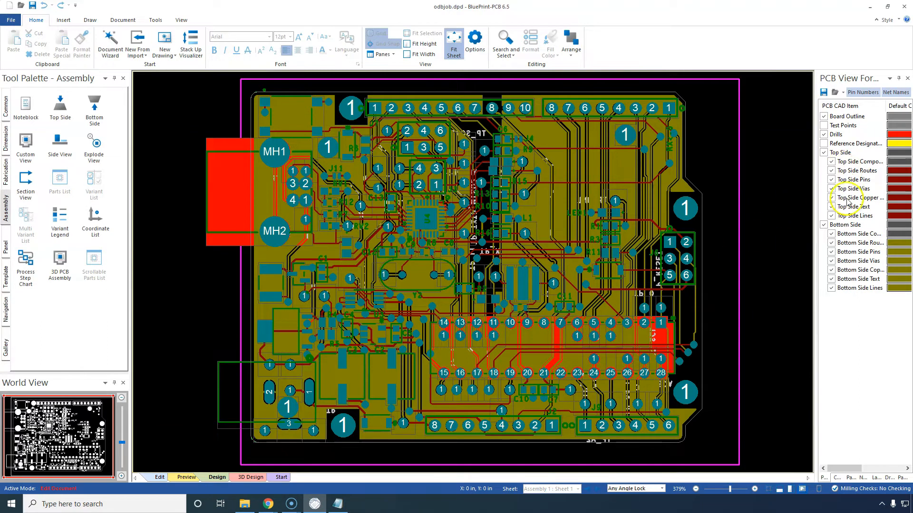
left_click(216, 476)
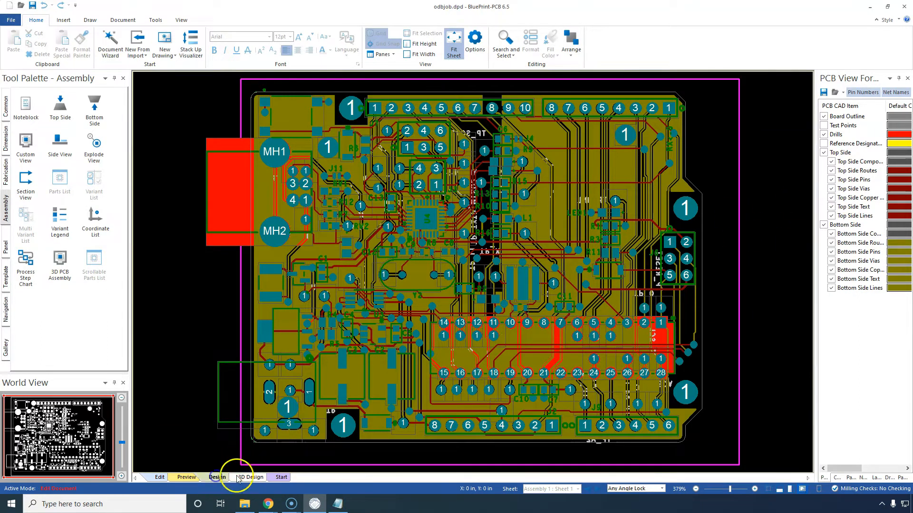
left_click(249, 477)
scroll(400, 272, "down", 3)
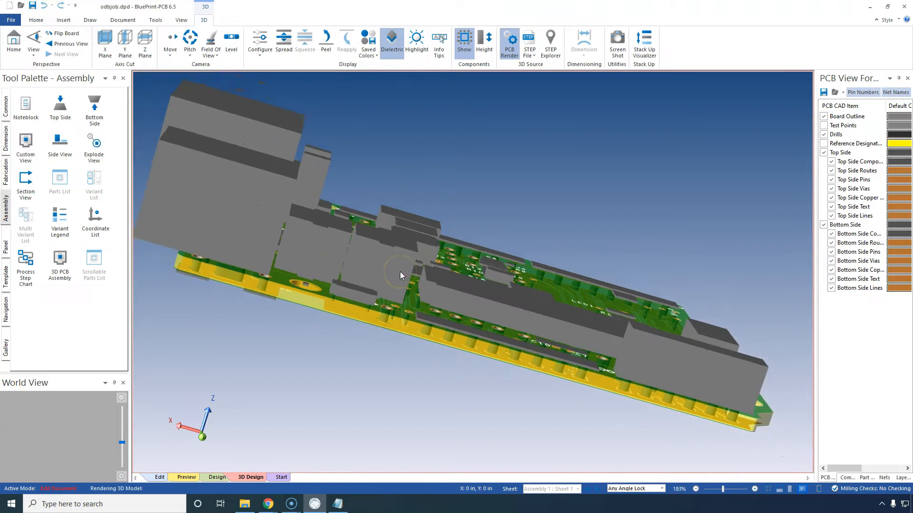
left_click(282, 478)
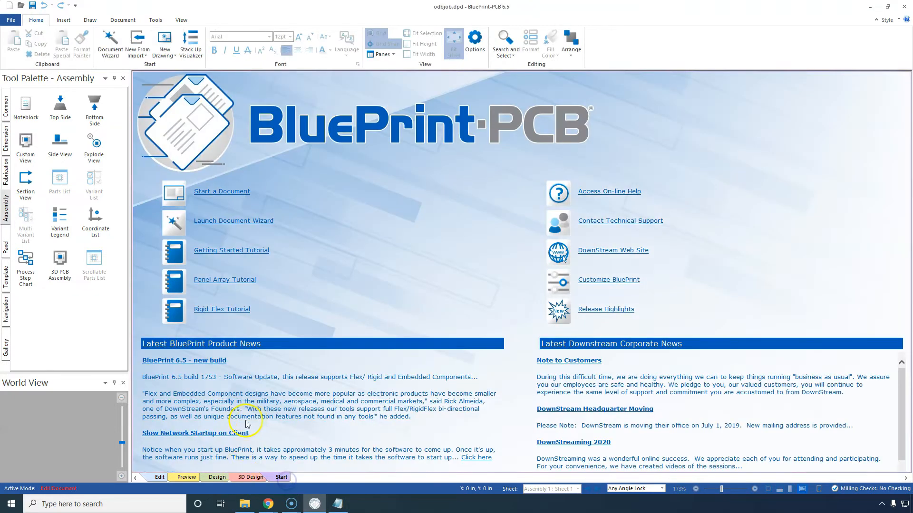
left_click(162, 478)
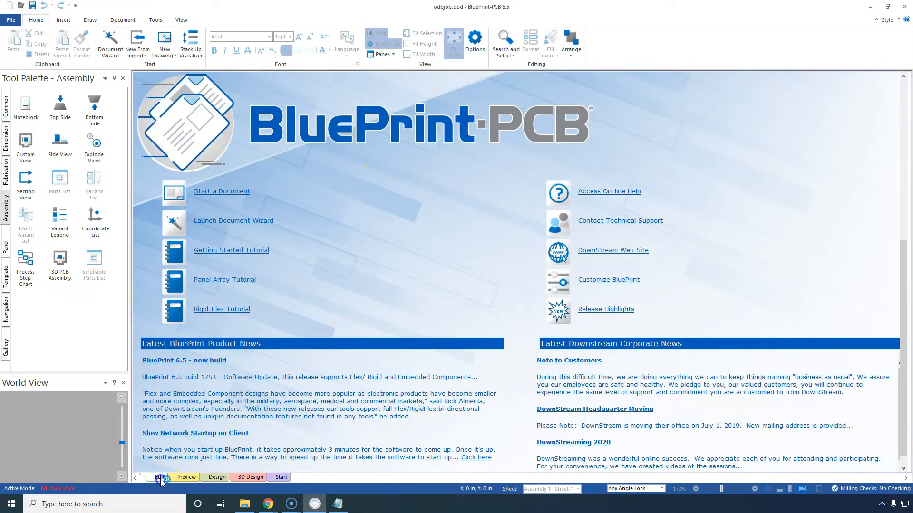
left_click(391, 105)
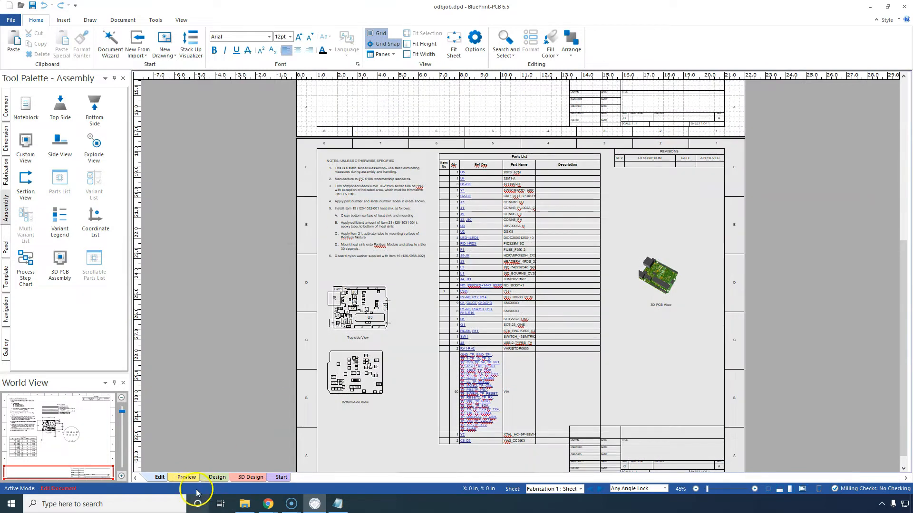
left_click(186, 477)
left_click(421, 304)
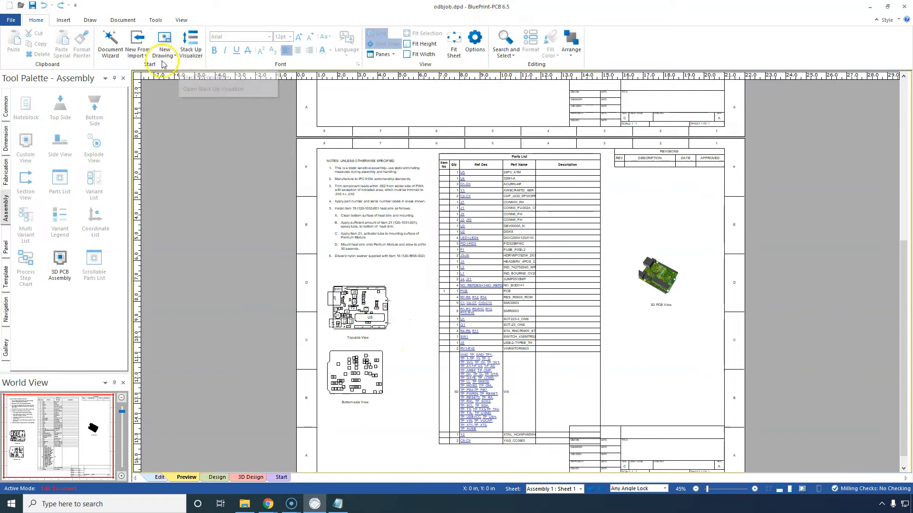
- Save the package under the new name pcbtest.dpd in the allegro folder
left_click(11, 20)
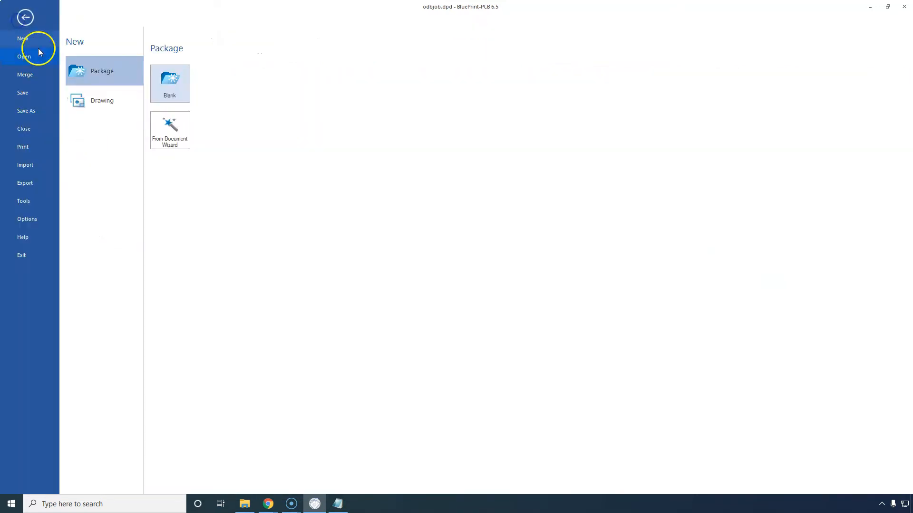
left_click(40, 110)
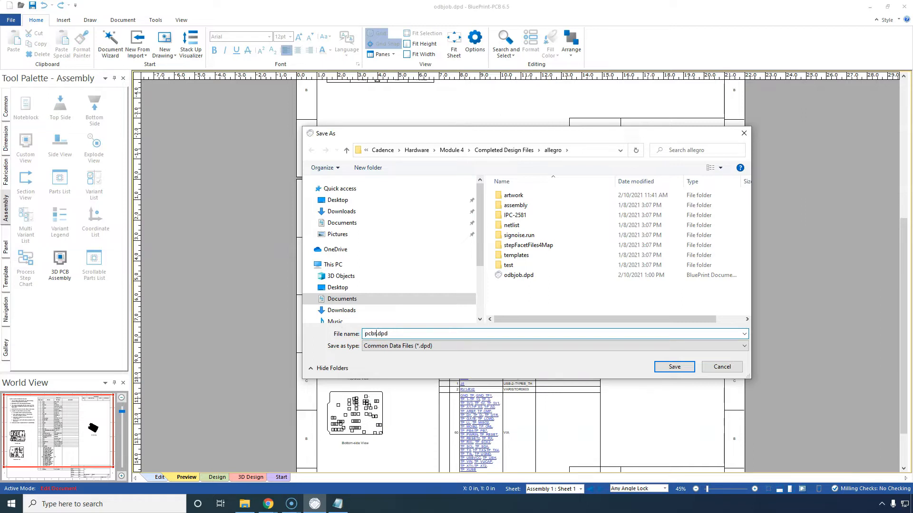
left_click(675, 368)
- Export all drawings as a PDF at original sheet size into the Project2 folder, adding a 2 to the name arduino_rev3_fabrication_assembly.pdf
left_click(17, 22)
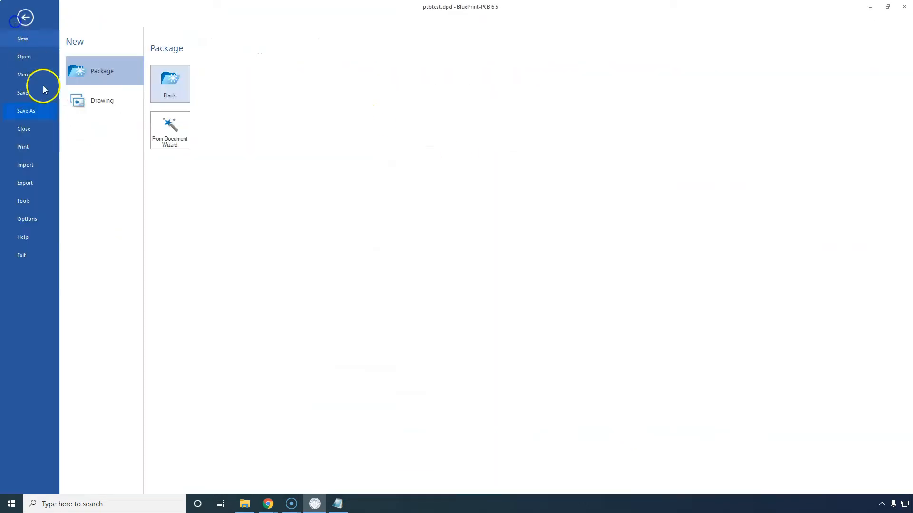
left_click(40, 186)
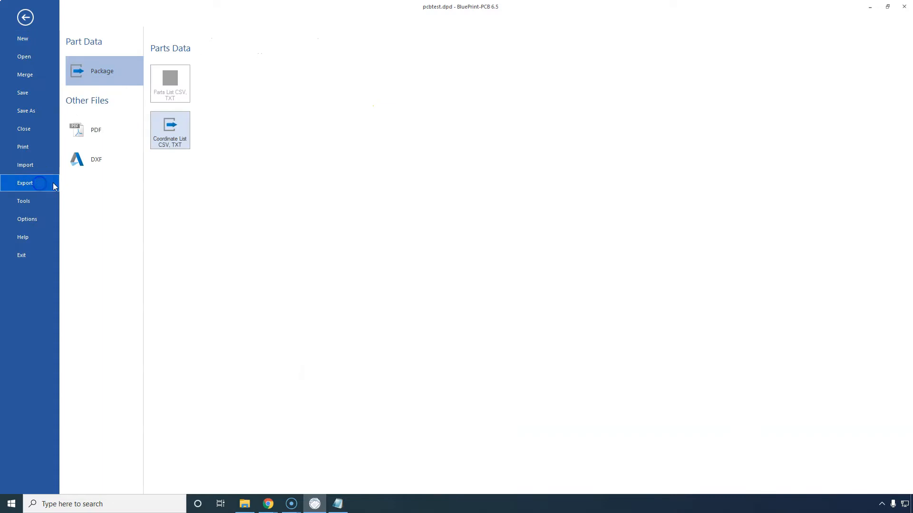
left_click(116, 133)
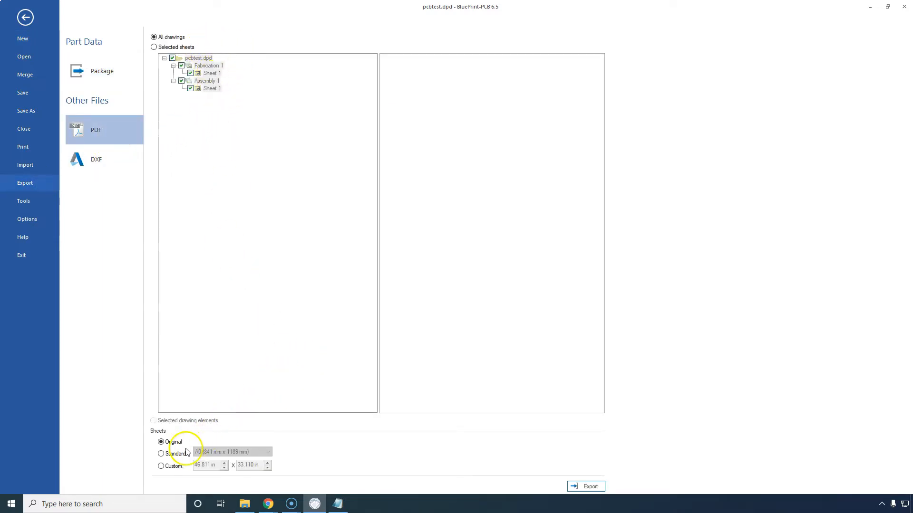
left_click(577, 486)
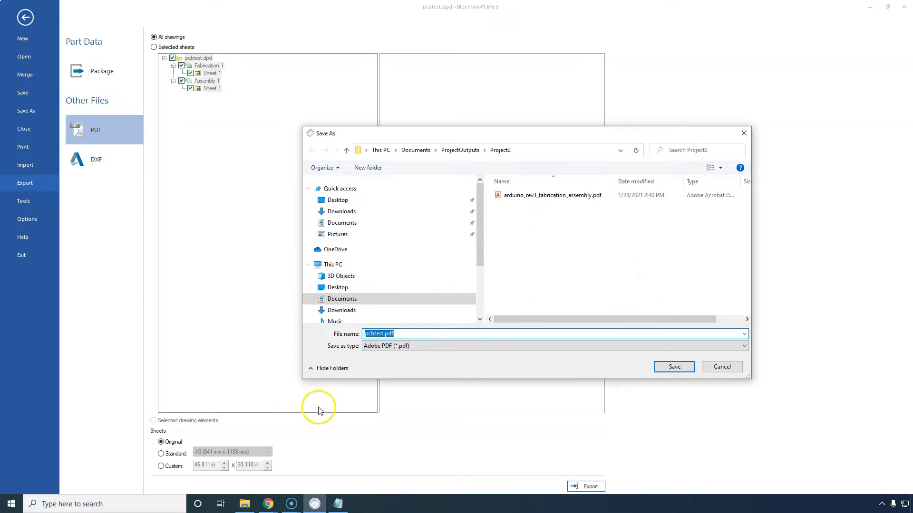
left_click(561, 196)
left_click(454, 333)
left_click(455, 333)
type("2")
left_click(673, 368)
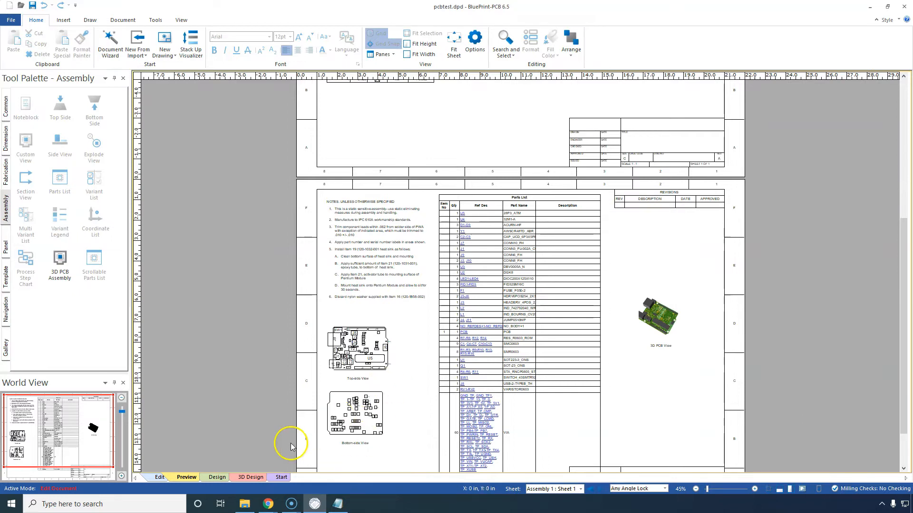
left_click(399, 113)
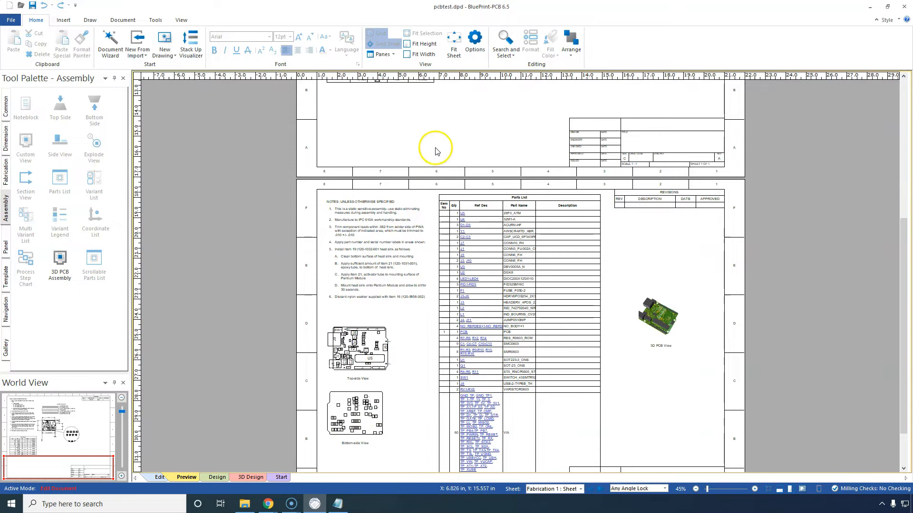
scroll(642, 272, "up", 3)
scroll(643, 272, "up", 6)
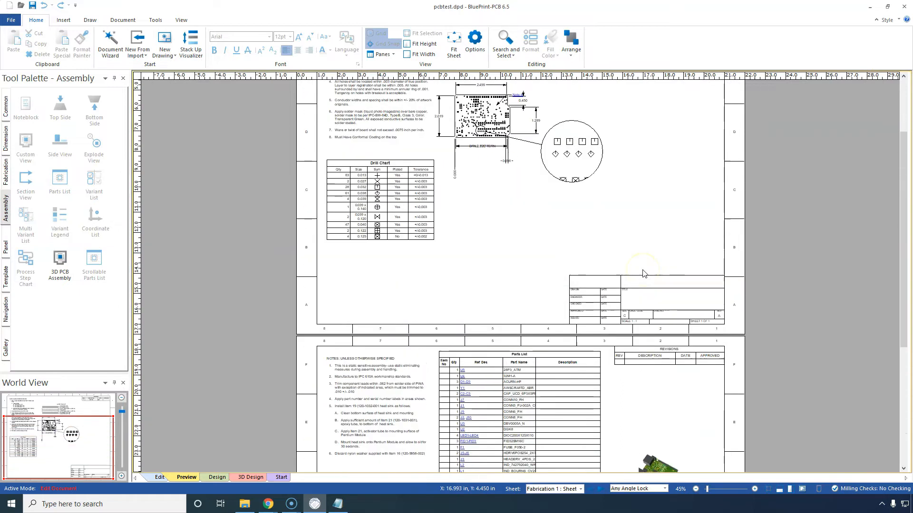
left_click(570, 56)
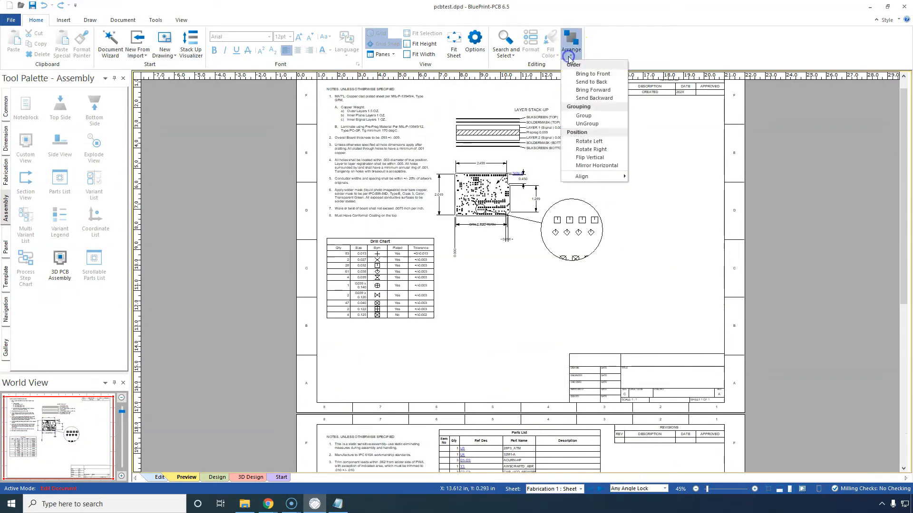
left_click(641, 42)
- Open the Stack Up Visualizer and inspect the board's layer stackup, toggling the layer labels on and off
left_click(192, 40)
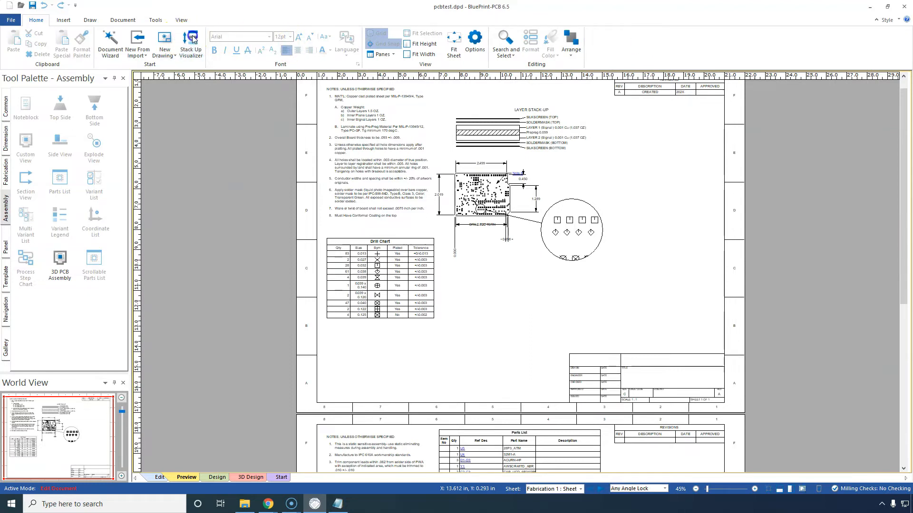
left_click_drag(445, 87, 410, 90)
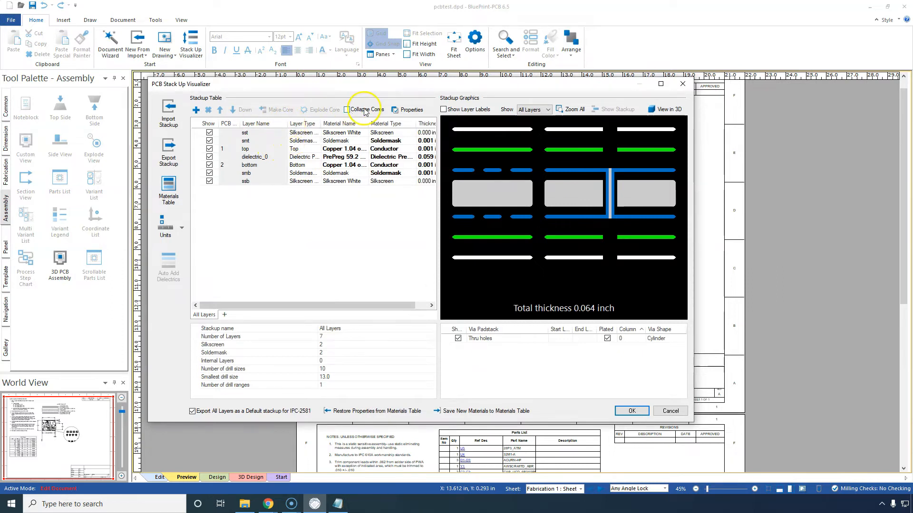
left_click(475, 110)
left_click(475, 110)
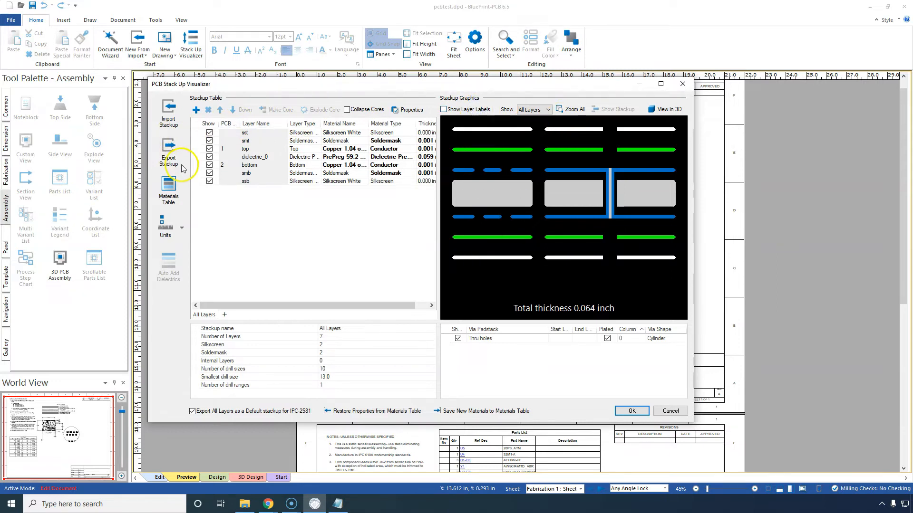
- Check the stackup export dialog and the units options, and close the Stack Up Visualizer without saving
left_click(169, 151)
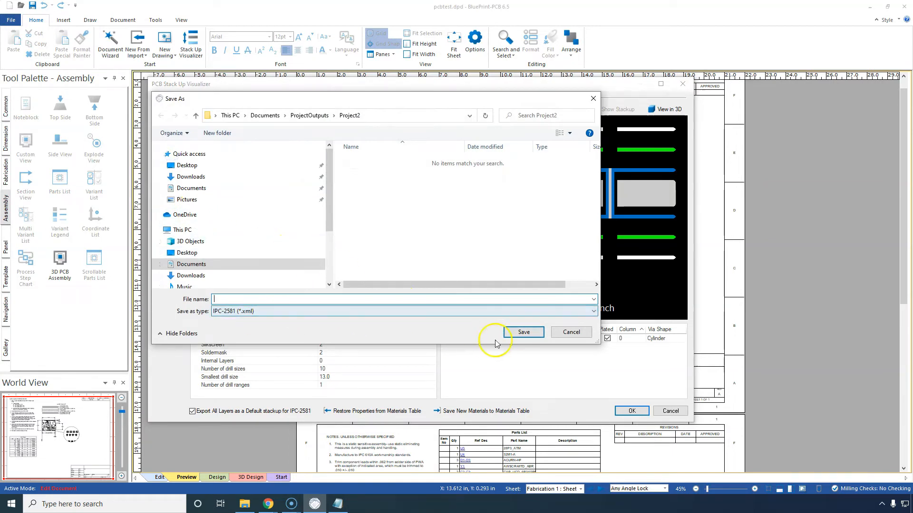
left_click(568, 331)
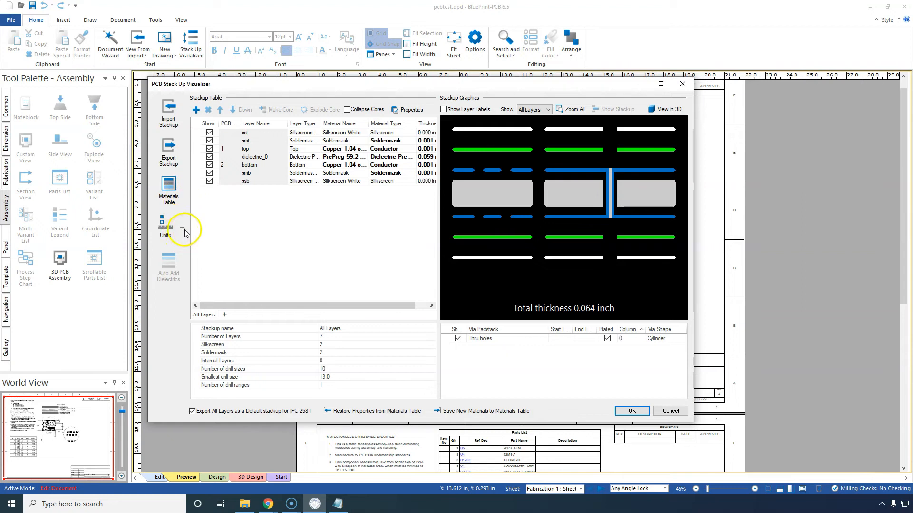
left_click(184, 230)
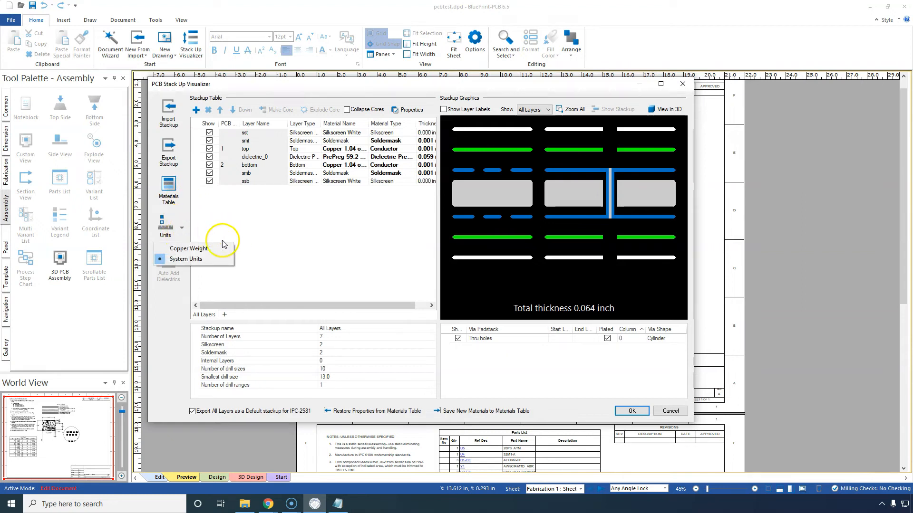
left_click(189, 249)
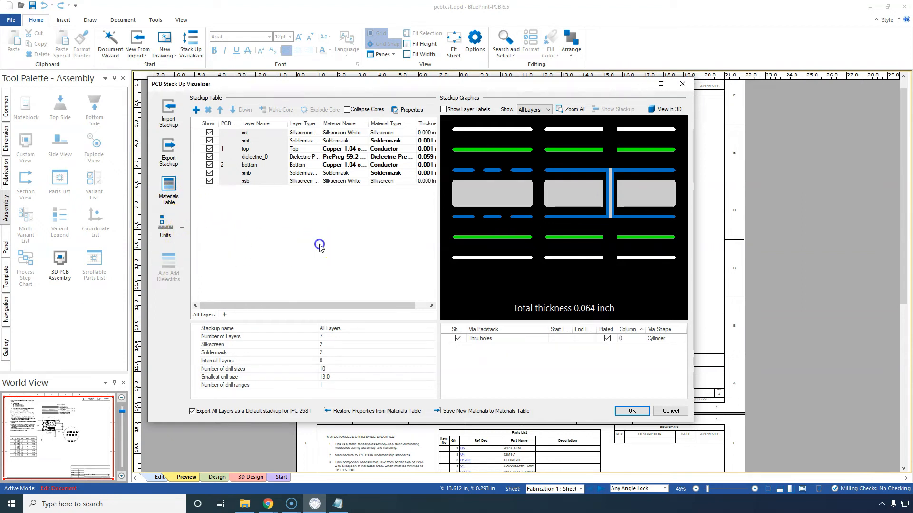
left_click(680, 412)
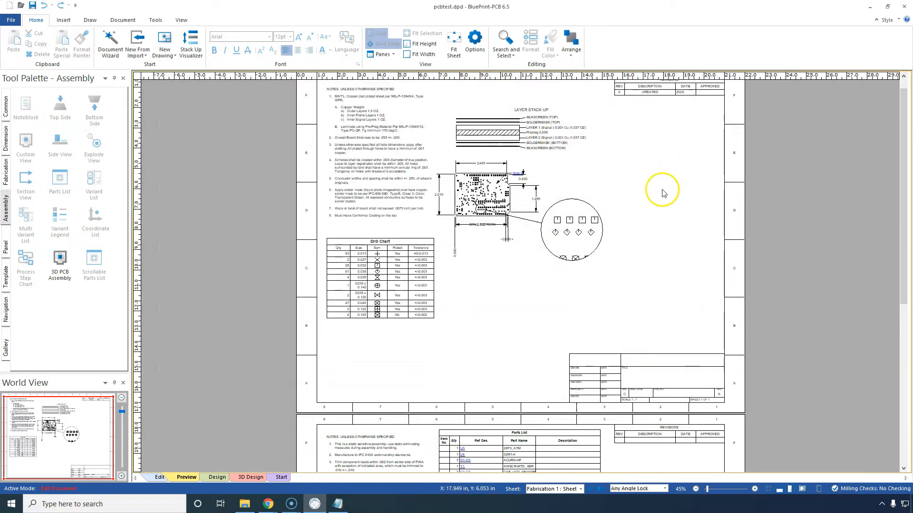
left_click(179, 20)
left_click(156, 20)
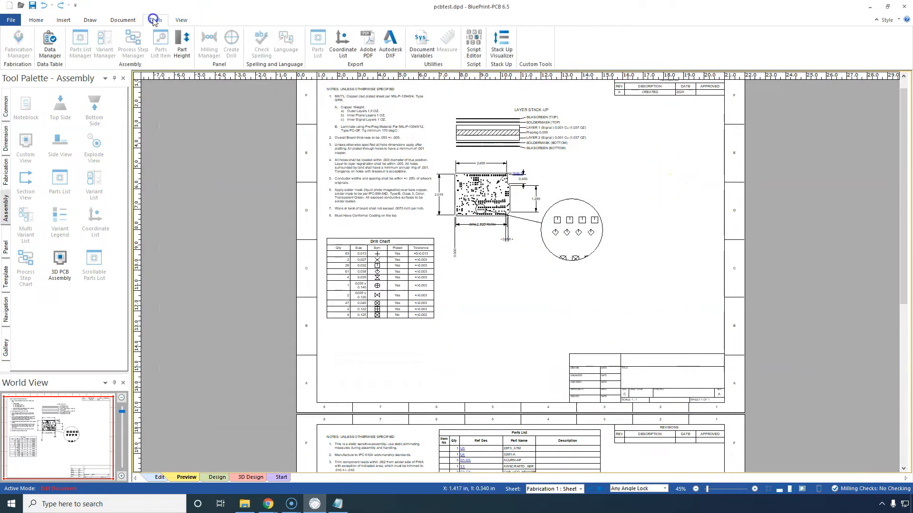
left_click(123, 21)
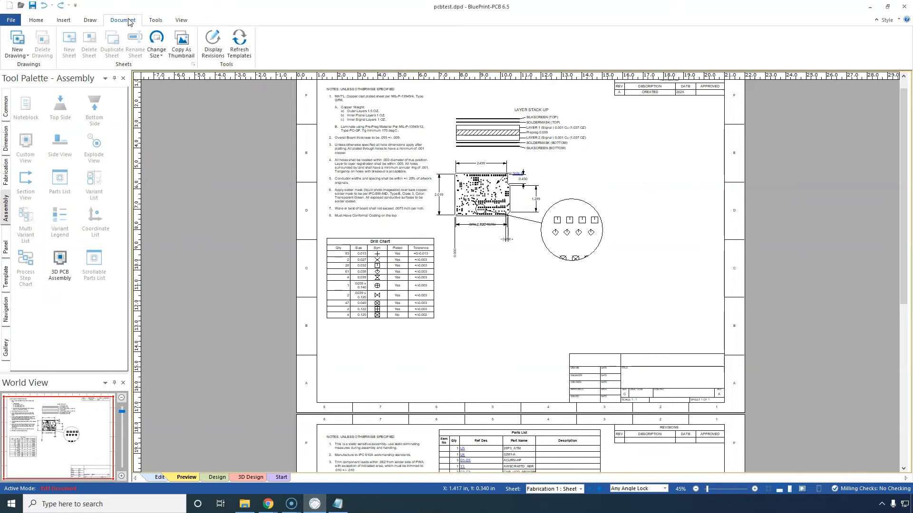
left_click(90, 20)
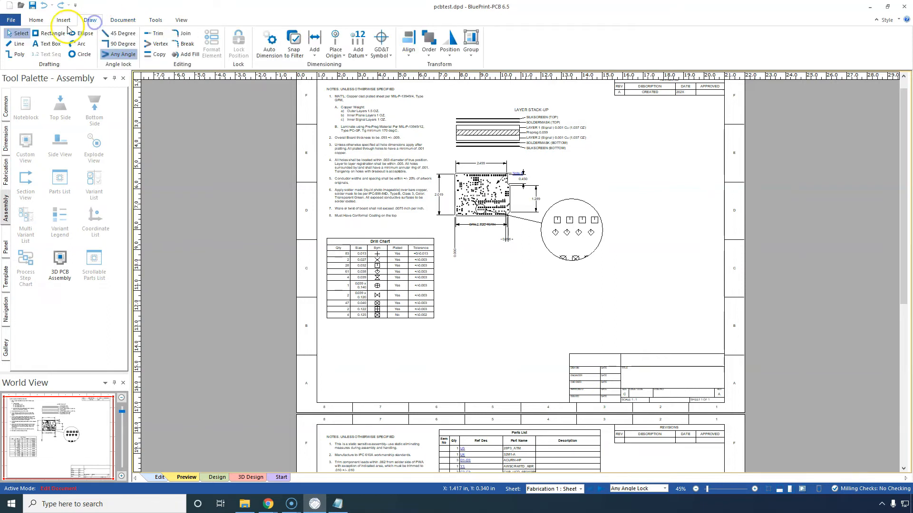
left_click(67, 21)
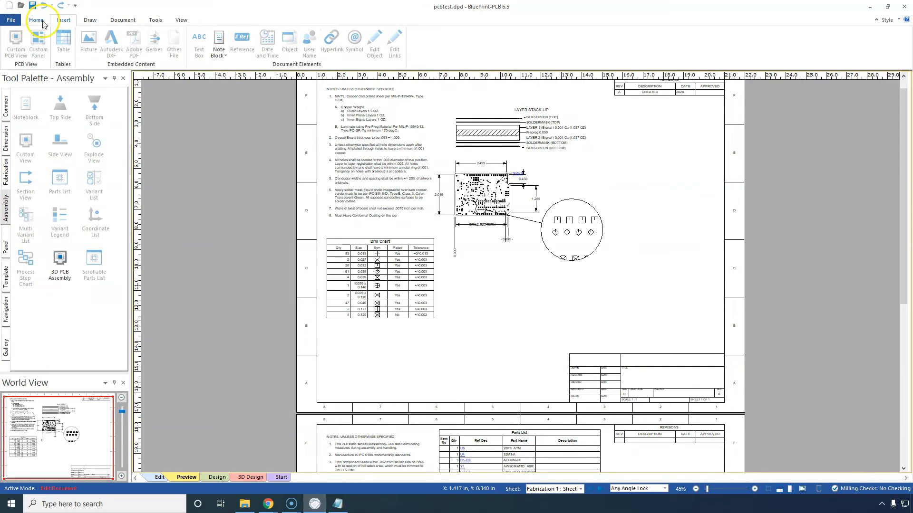
left_click(36, 20)
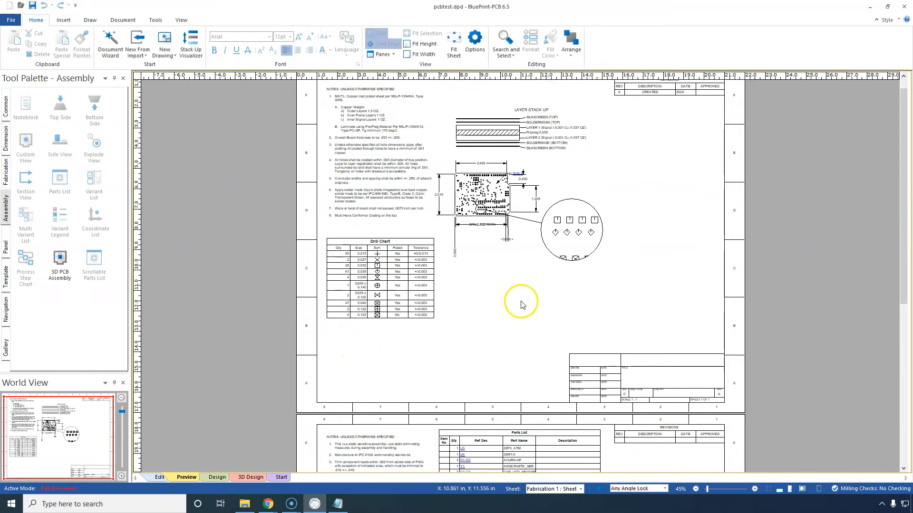
left_click_drag(904, 132, 904, 116)
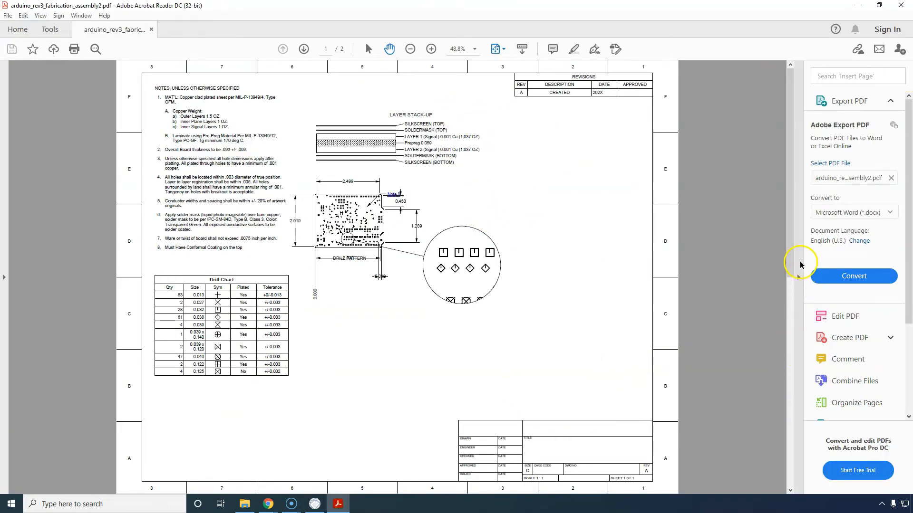
- Widen the page area of the exported PDF and enlarge the assembly sheet on page 2 to 125%
left_click(799, 275)
scroll(559, 214, "down", 2)
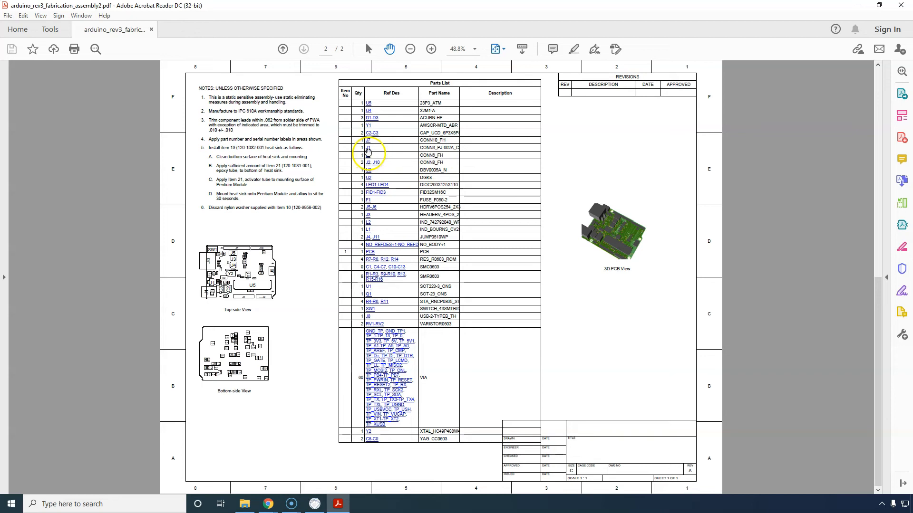
left_click(368, 49)
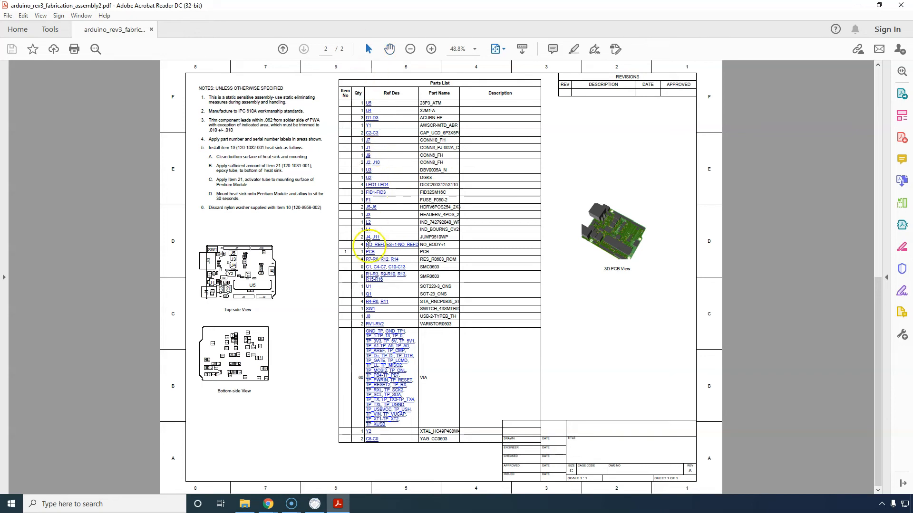
left_click(431, 54)
left_click(431, 54)
left_click(431, 54)
left_click(431, 54)
left_click(431, 54)
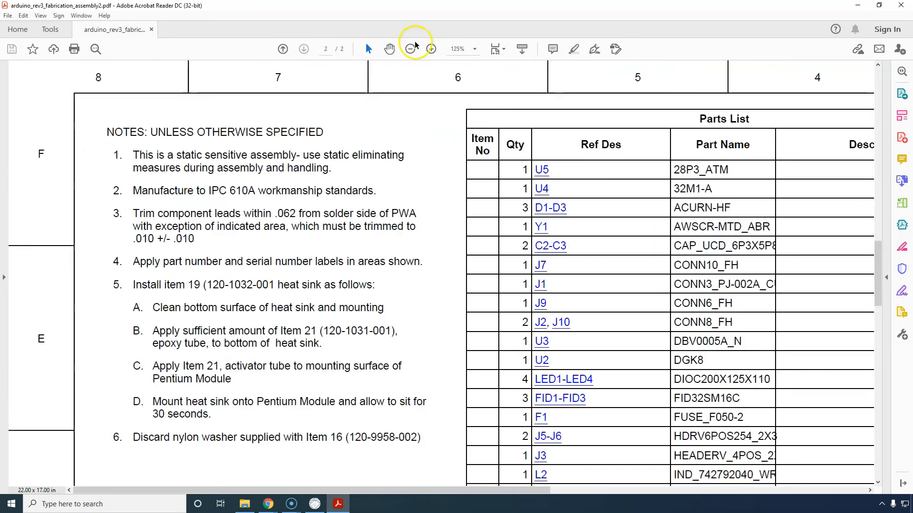
- Examine the top-side and bottom-side views, the parts list and the 3D PCB view across the enlarged assembly sheet
left_click(391, 52)
left_click_drag(376, 295, 377, 200)
scroll(378, 200, "down", 10)
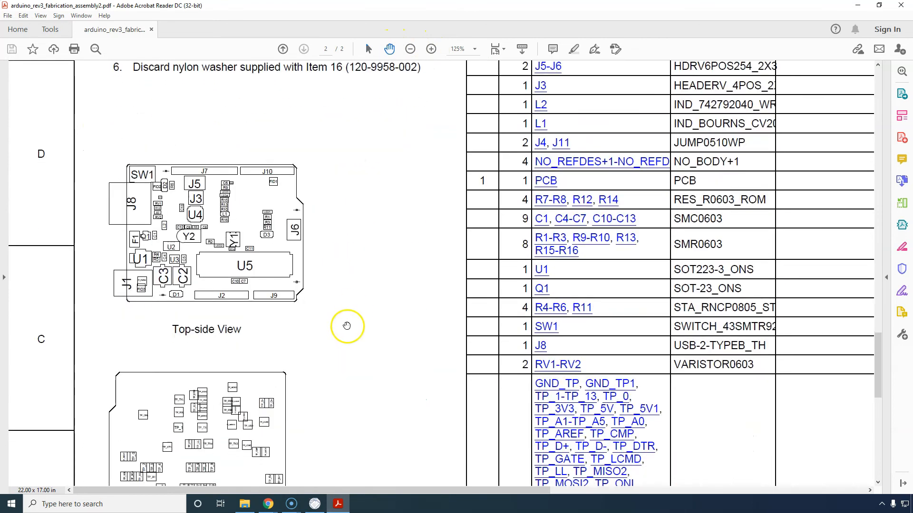
left_click_drag(331, 330, 344, 216)
left_click_drag(380, 178, 260, 222)
left_click_drag(634, 157, 222, 244)
left_click_drag(402, 209, 357, 302)
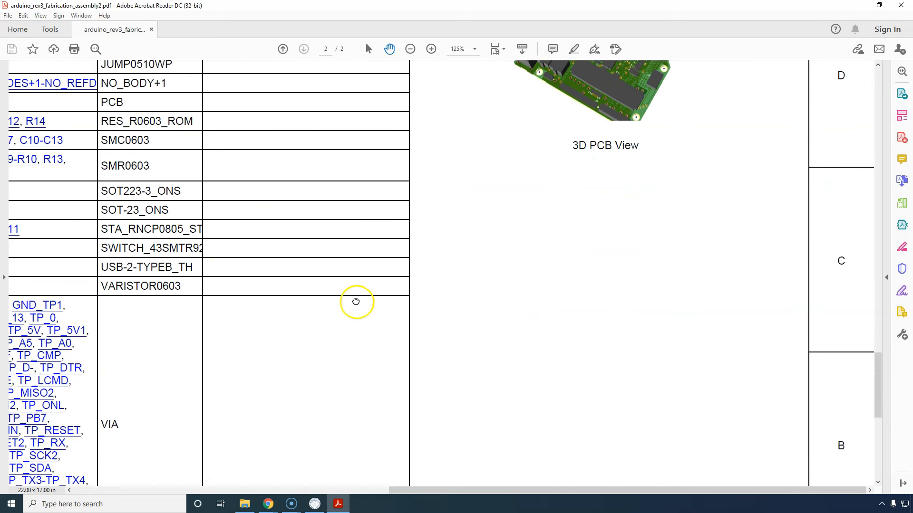
left_click_drag(520, 94, 509, 303)
left_click_drag(591, 252, 615, 305)
left_click_drag(616, 147, 686, 245)
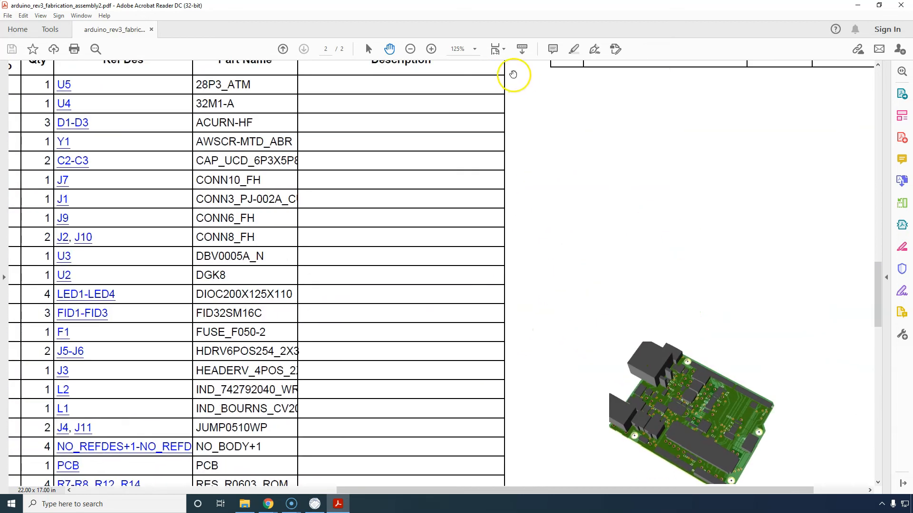
- Fit the whole page in view again and look at the fabrication sheet on page 1 of the PDF
left_click(412, 51)
left_click(413, 50)
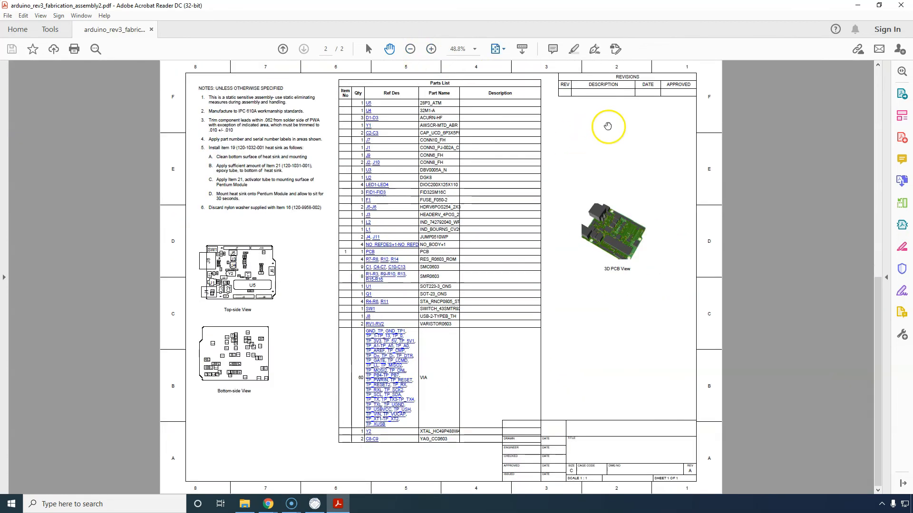
scroll(655, 187, "up", 2)
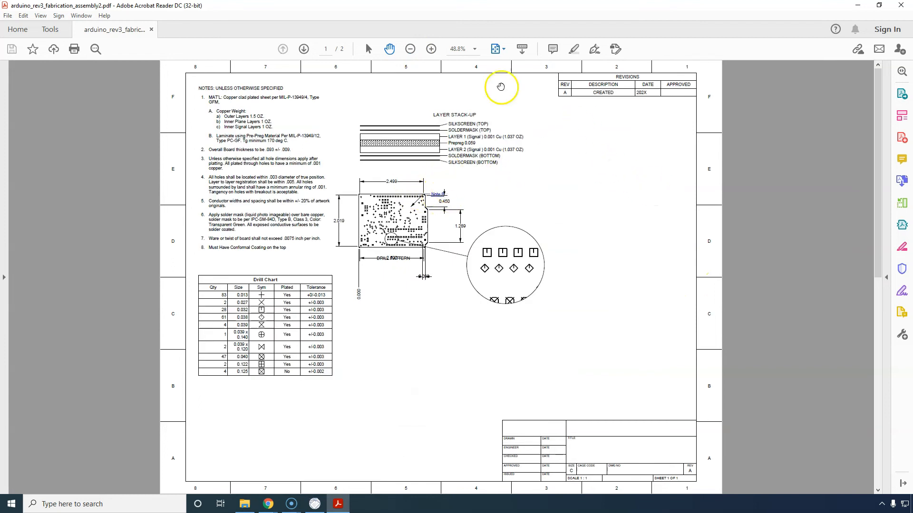
- Switch back to BluePrint-PCB and view the fabrication sheet in the package preview
key("alt+Tab")
left_click(588, 182)
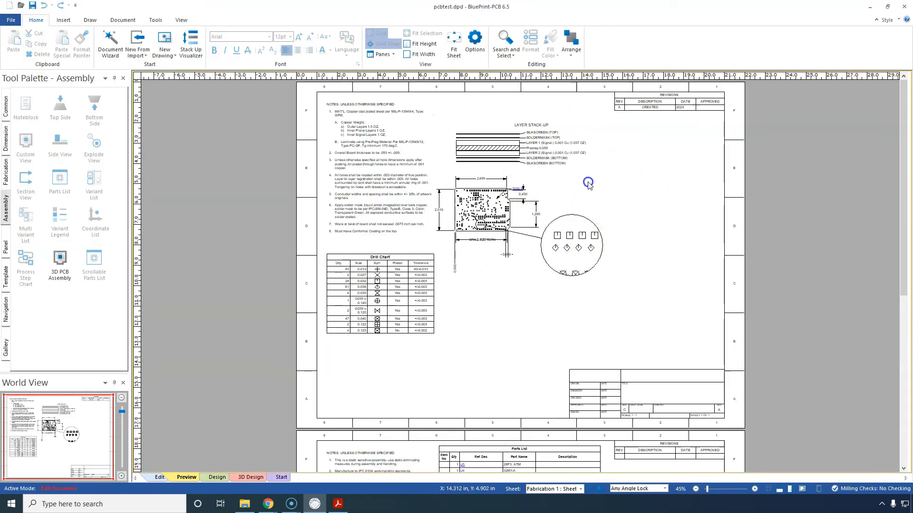
left_click(519, 187)
key("alt+Tab")
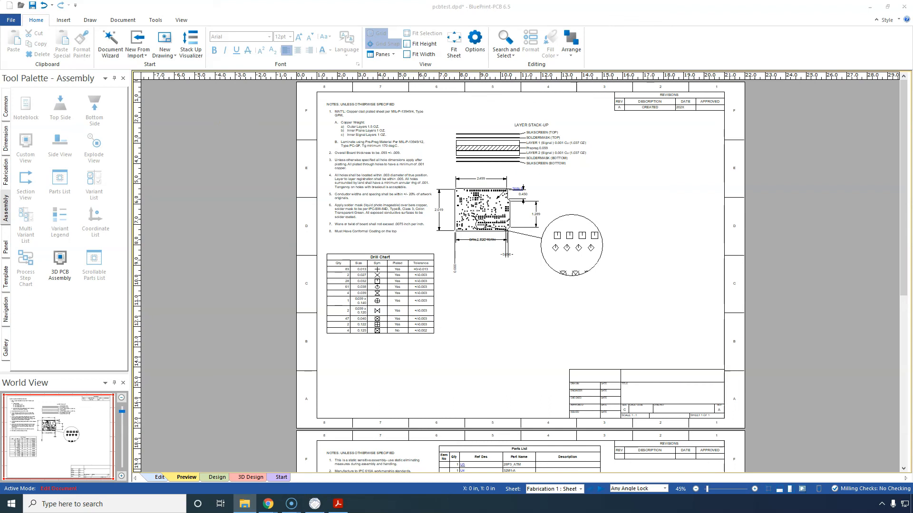